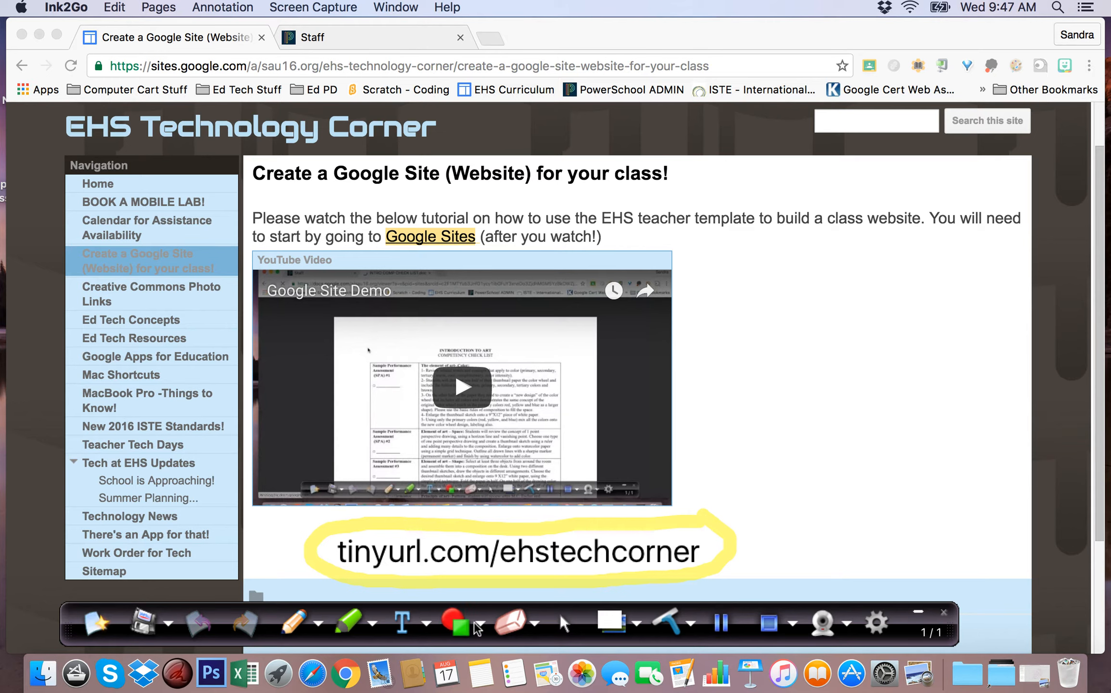
Open the sau16.org My Sites list via the Google Sites link on EHS Technology Corner
left_click(563, 623)
left_click(425, 243)
left_click(425, 243)
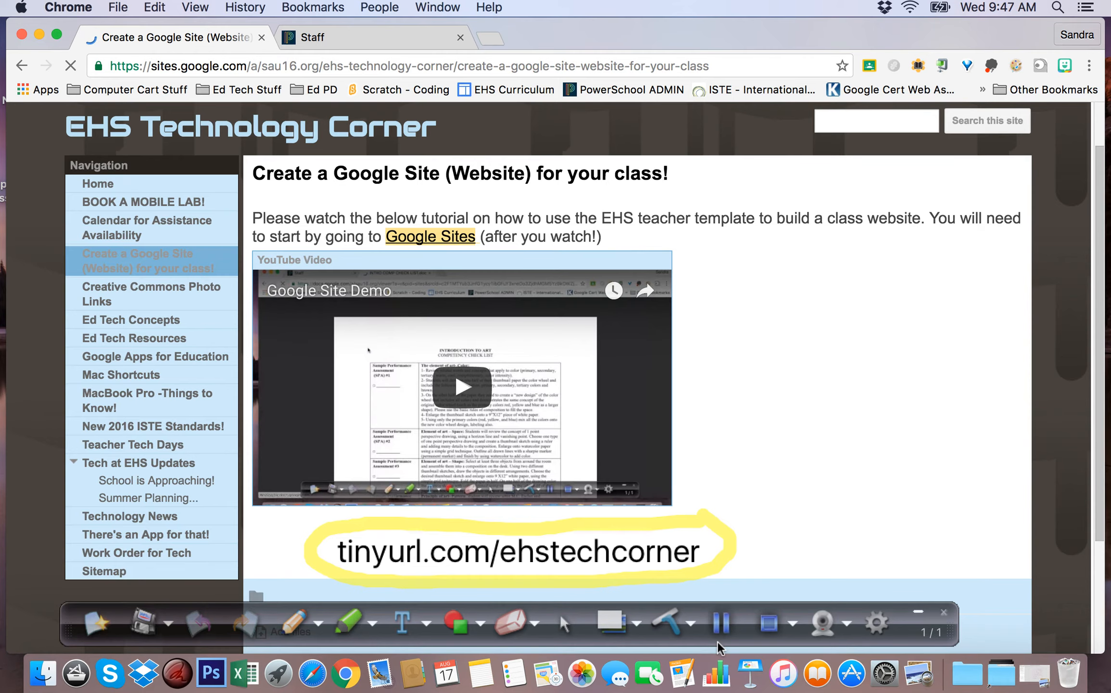
left_click(716, 623)
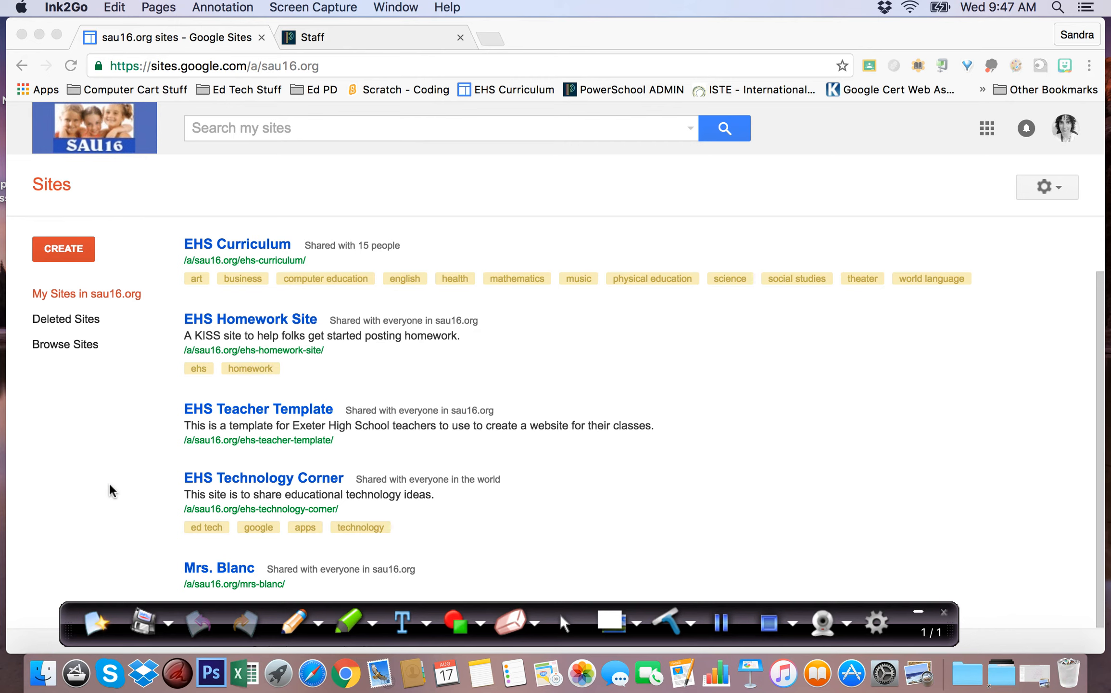
left_click(63, 250)
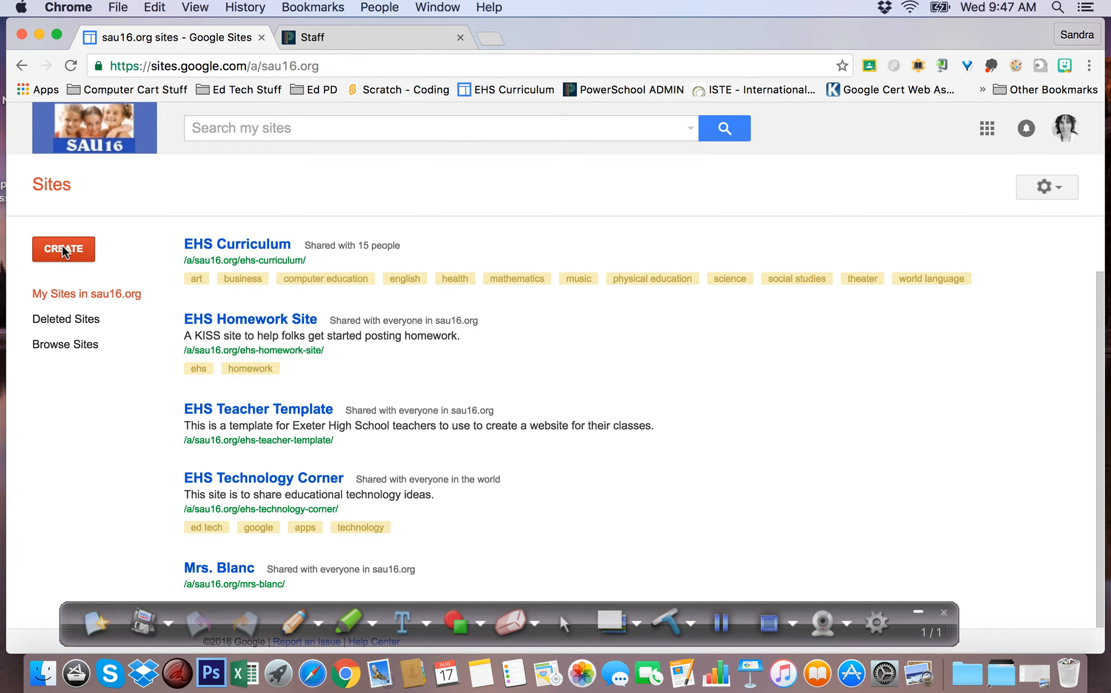
Browse the template gallery and choose the EHS Teacher Template for the new site
left_click(726, 624)
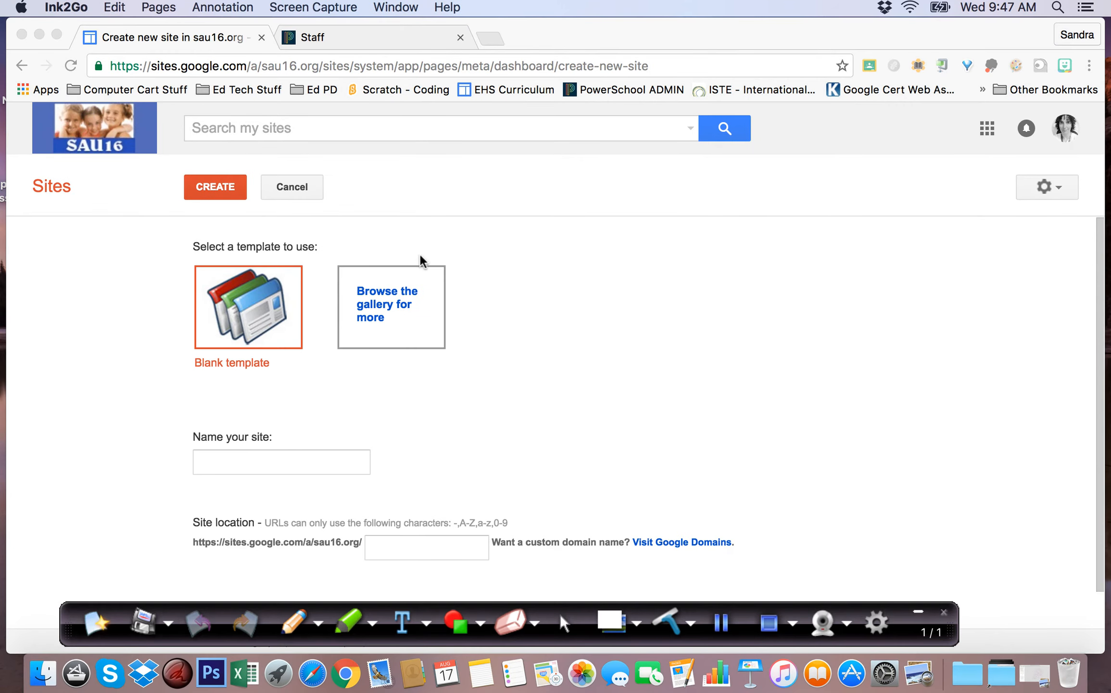
left_click(388, 312)
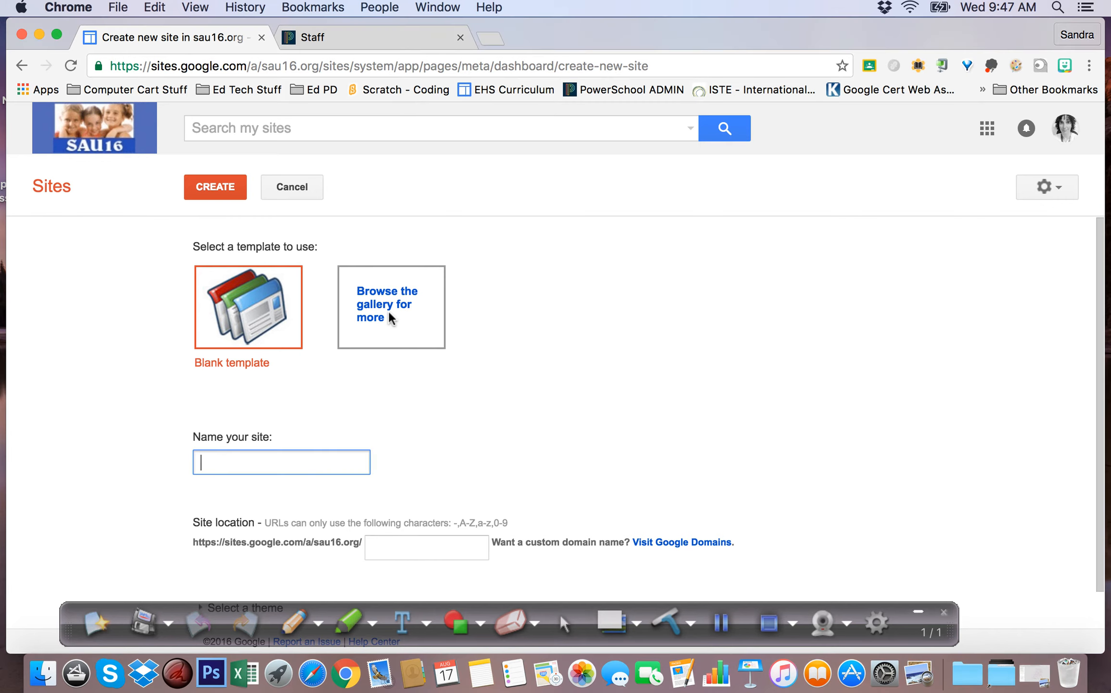
left_click(386, 315)
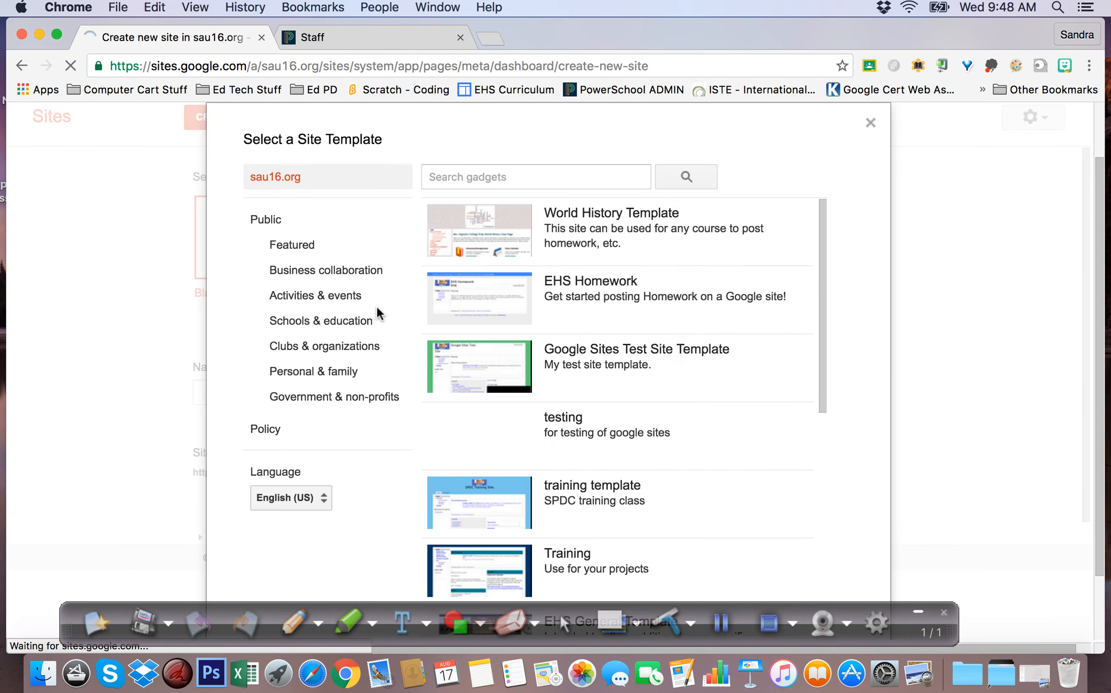
left_click_drag(824, 251, 793, 466)
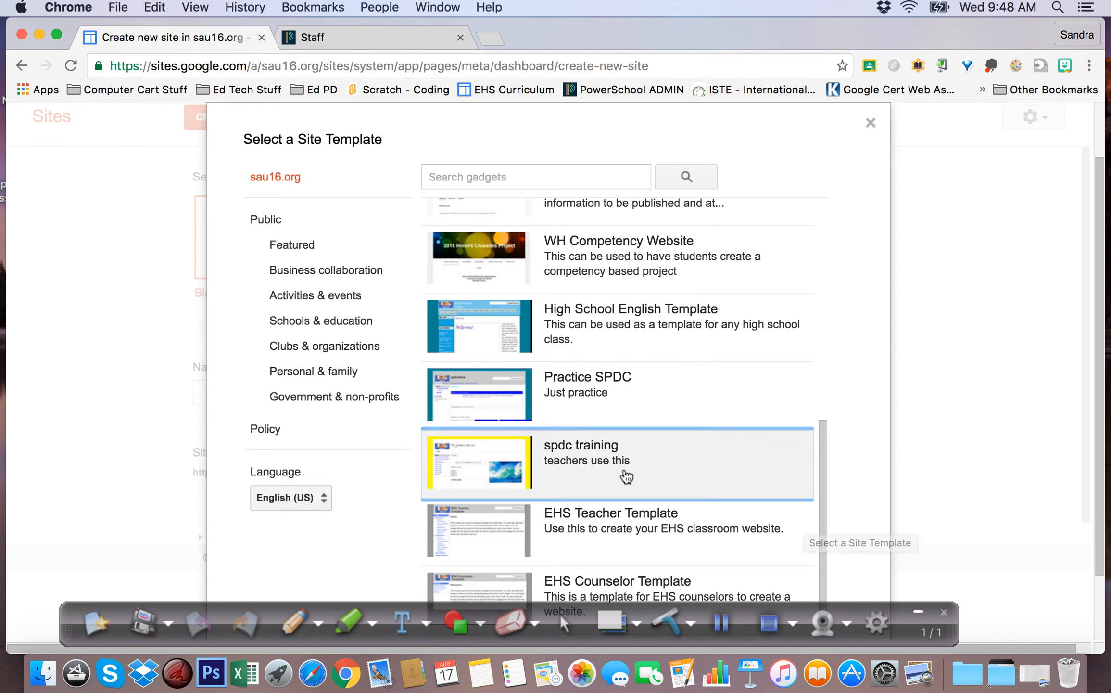
left_click(488, 537)
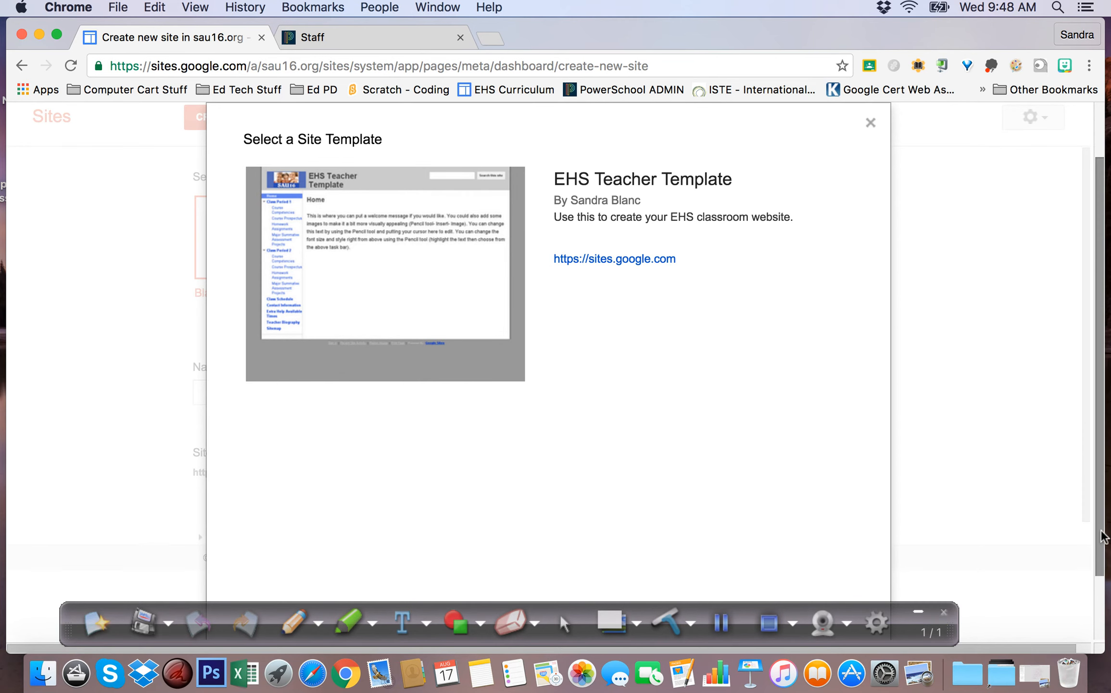
scroll(1101, 529, "down", 3)
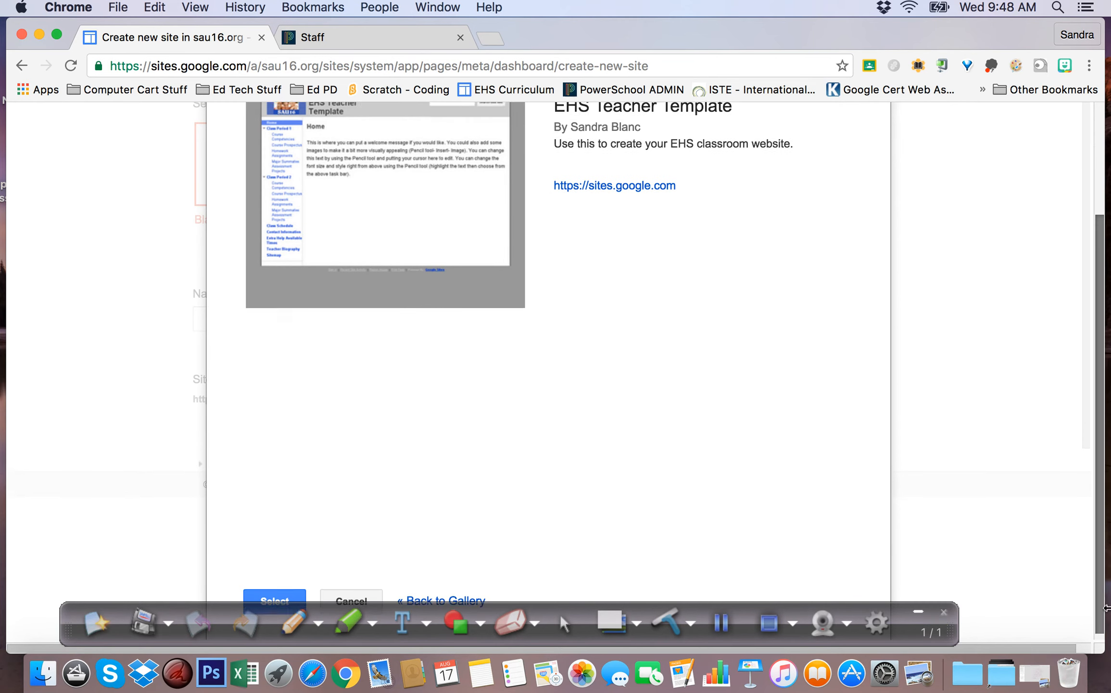
left_click(271, 587)
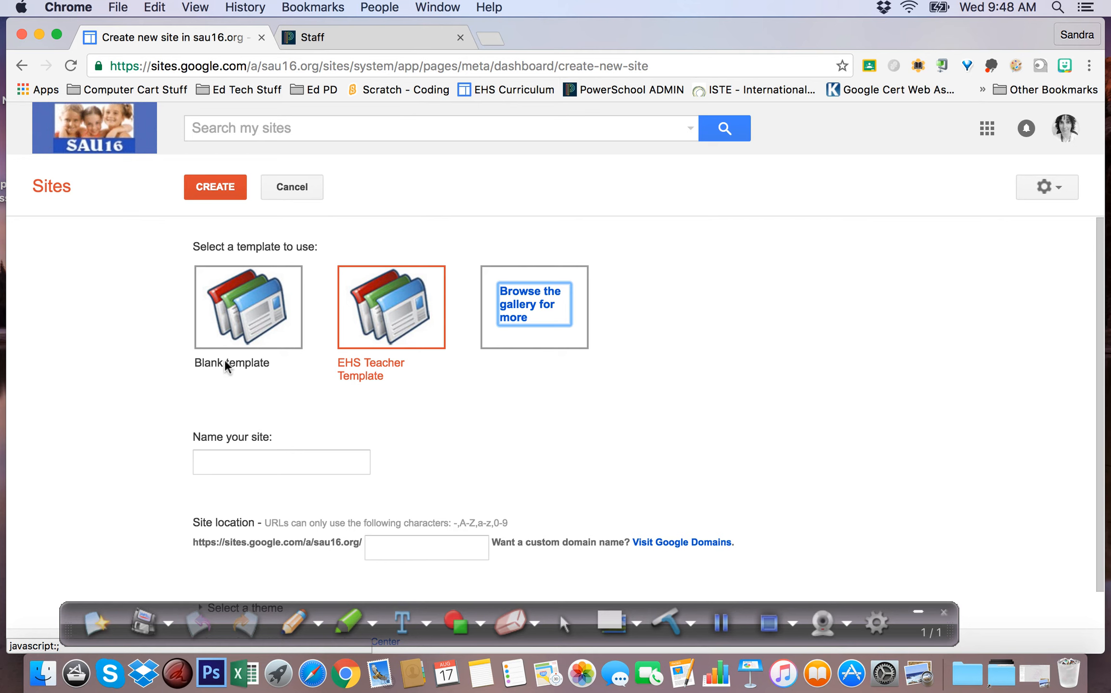
Name the site with the teacher's name and create it
left_click(264, 465)
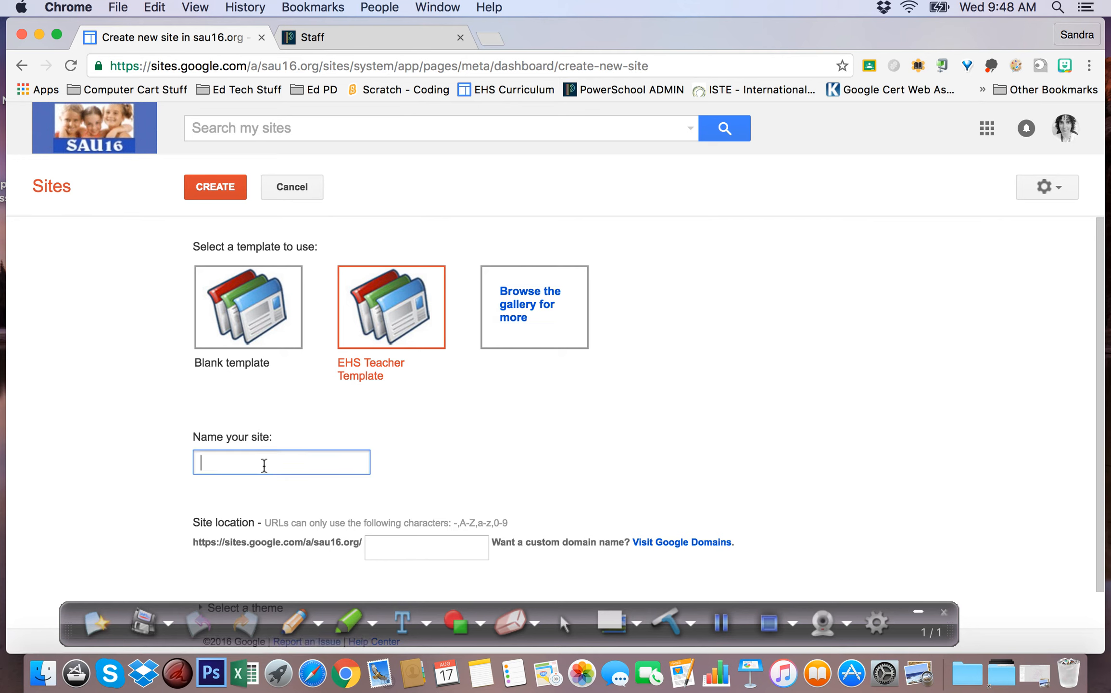
left_click(217, 187)
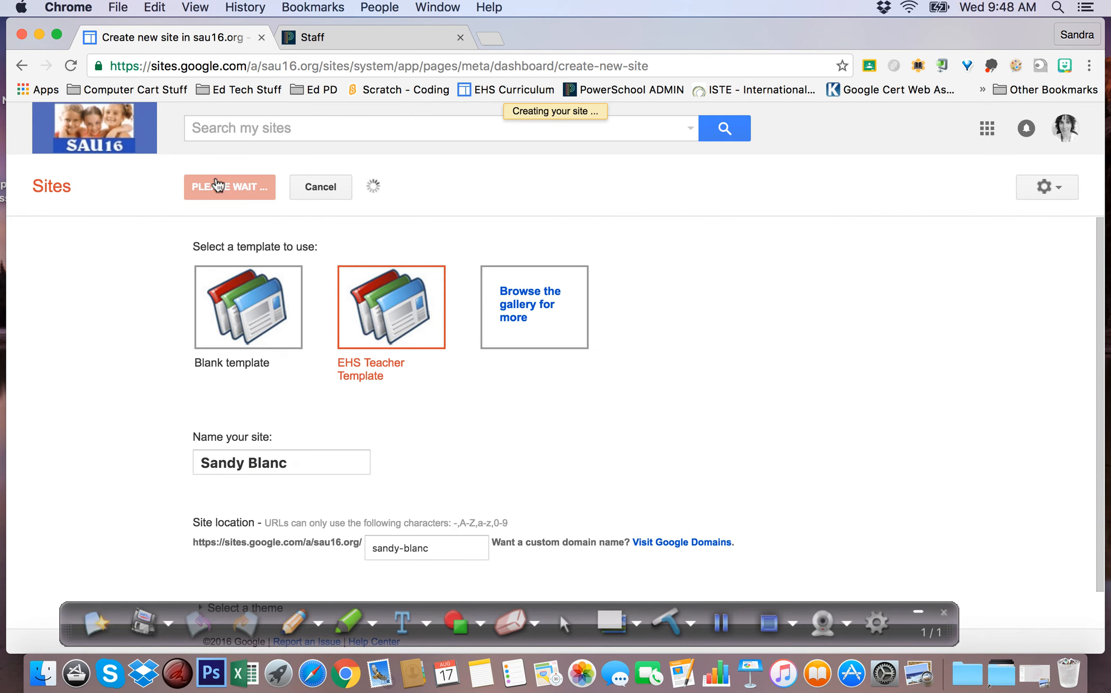
Dismiss the 'Ok, got it' template tip banner on the new site's Home page
left_click(722, 624)
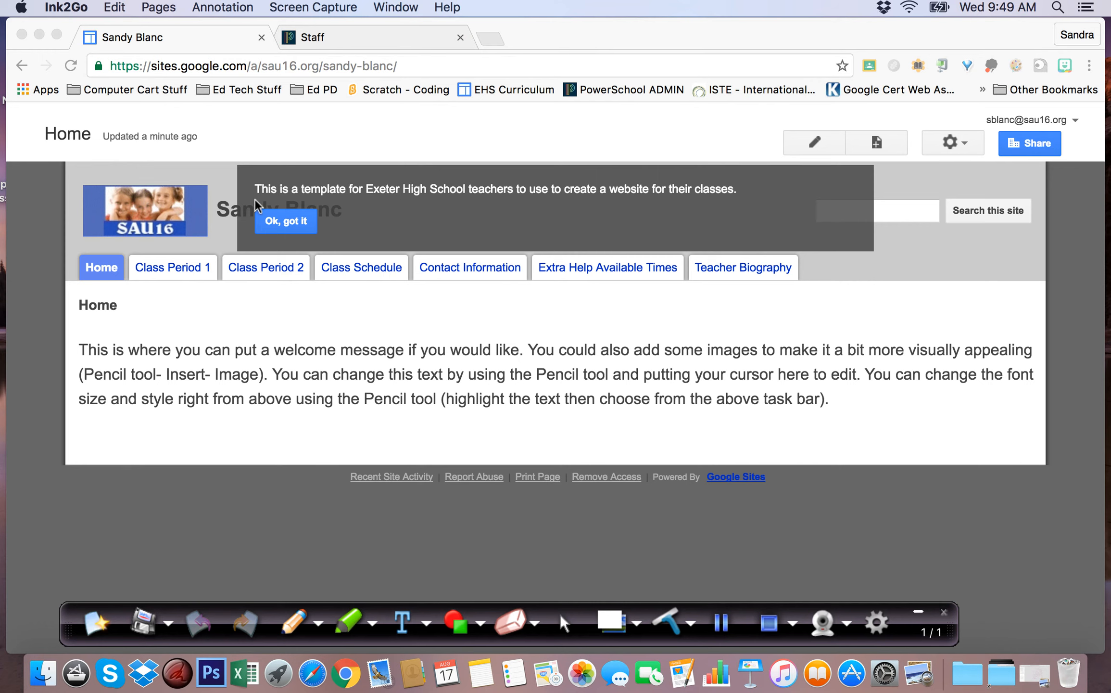
left_click(294, 230)
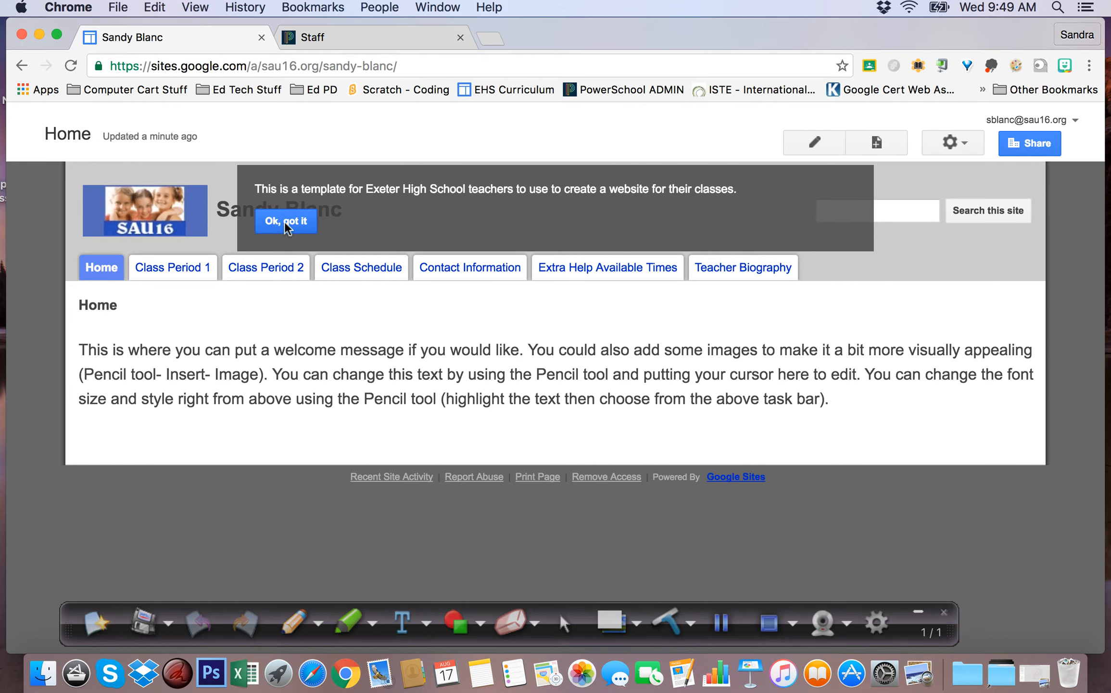
left_click(286, 222)
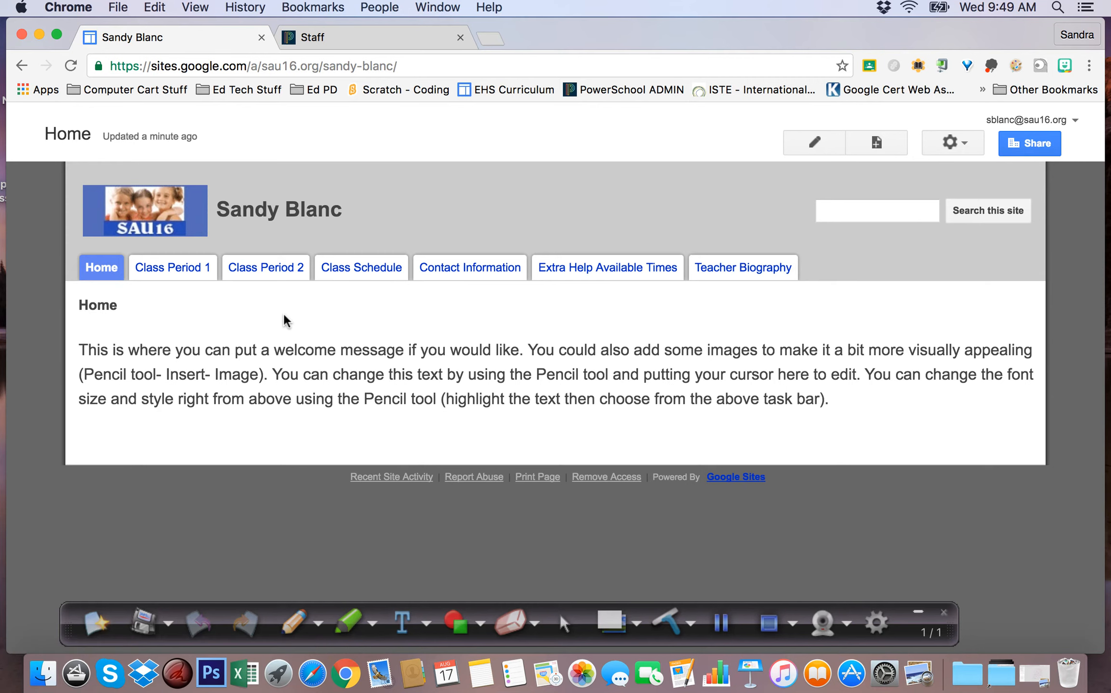
left_click(723, 624)
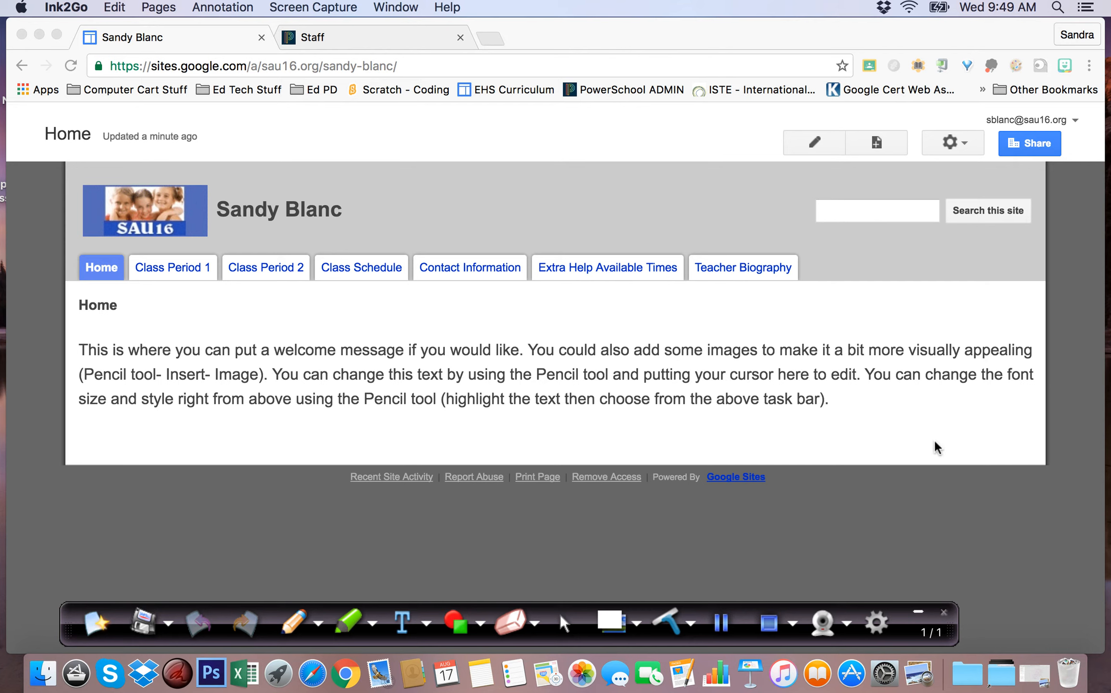
left_click(816, 141)
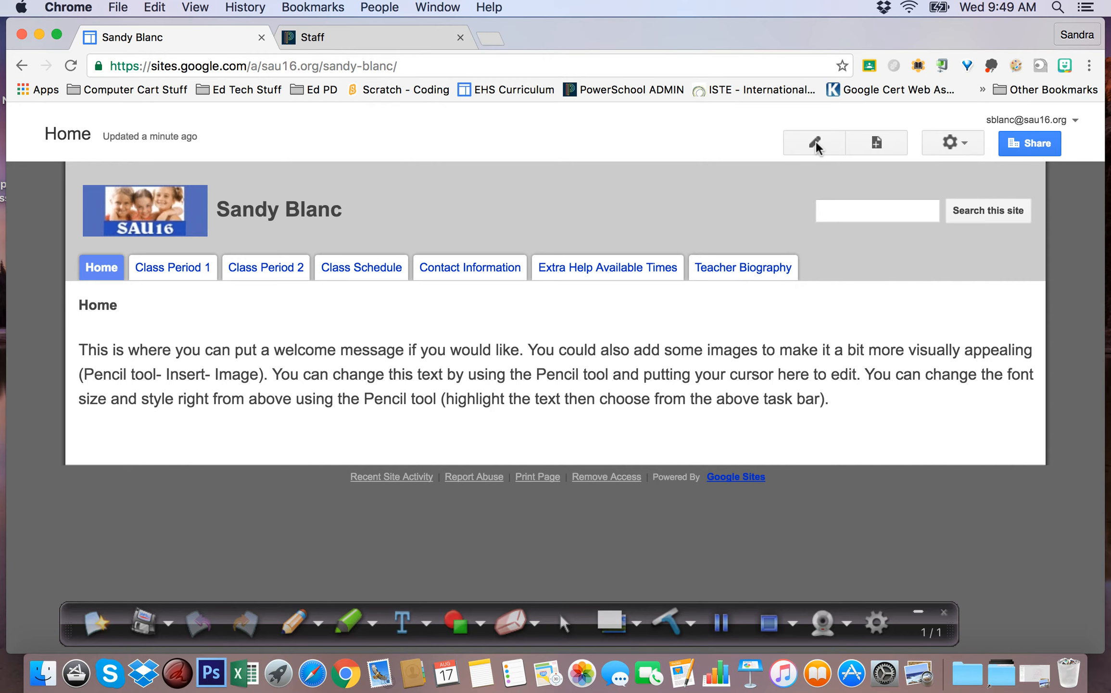
Replace the Home page's placeholder paragraph with 'Welcome to EHS!'
left_click(816, 142)
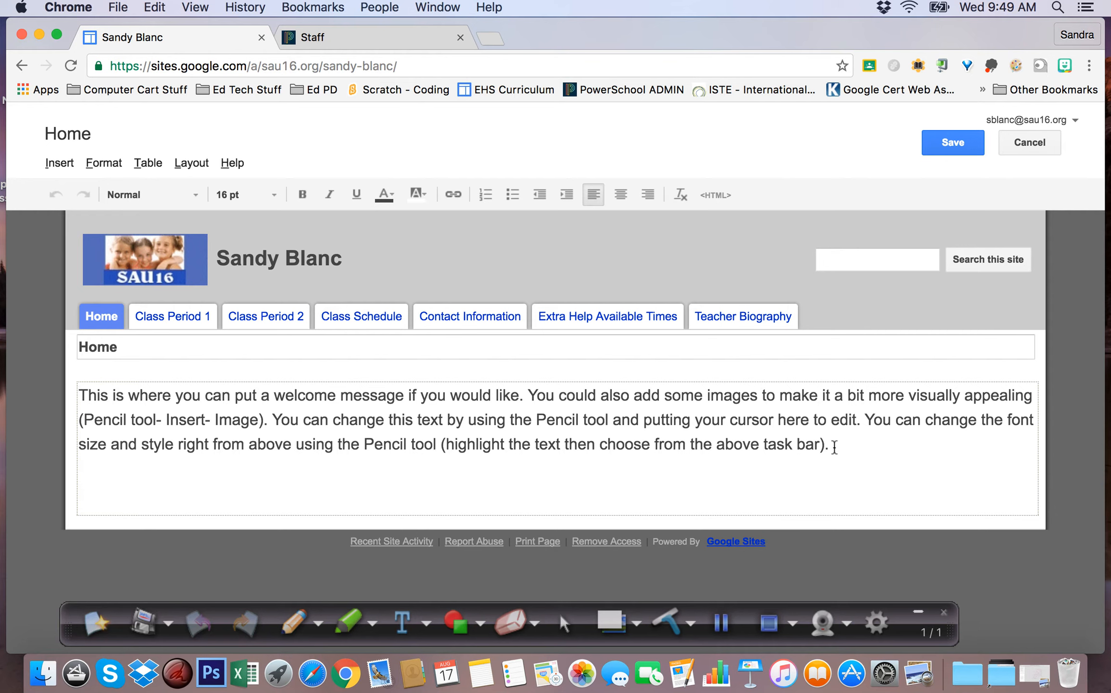
left_click_drag(832, 445, 112, 387)
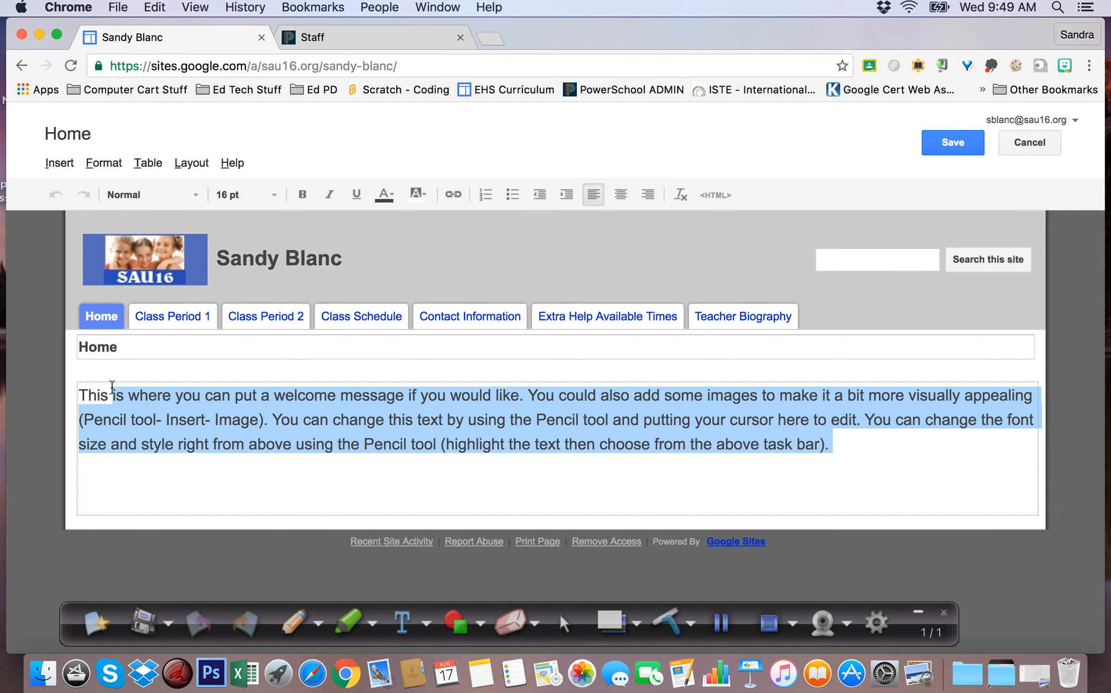
key("BackSpace")
key("BackSpace")
key("BackSpace")
key("BackSpace")
key("BackSpace")
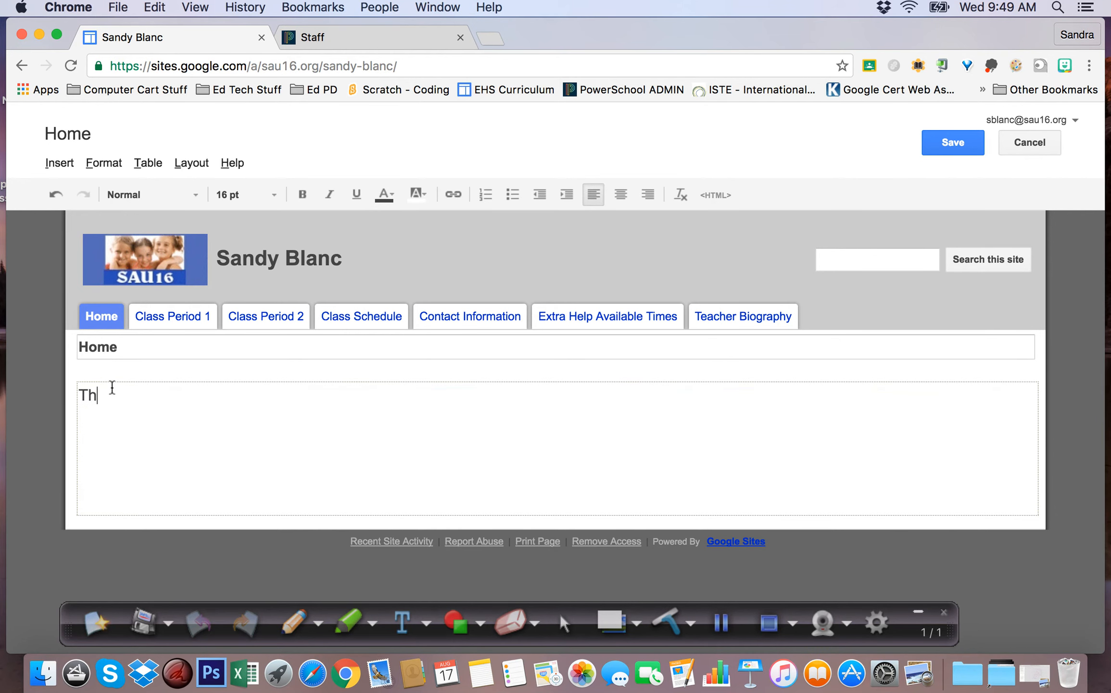
type("Welcome to ESH")
key("BackSpace")
type("HS!")
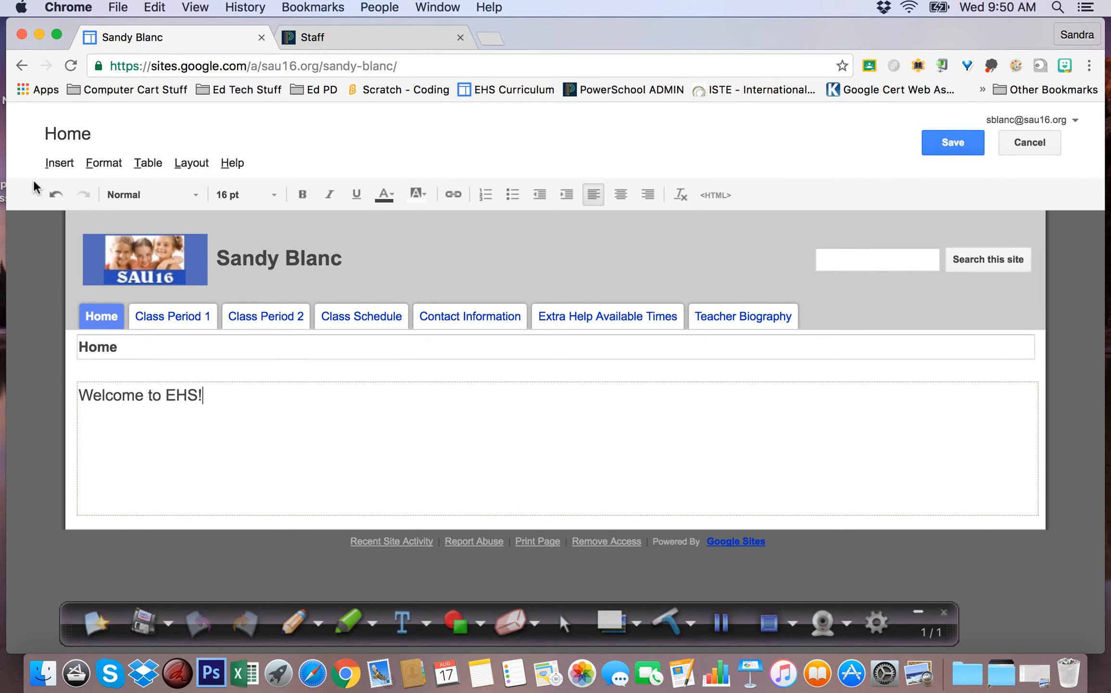
left_click(56, 166)
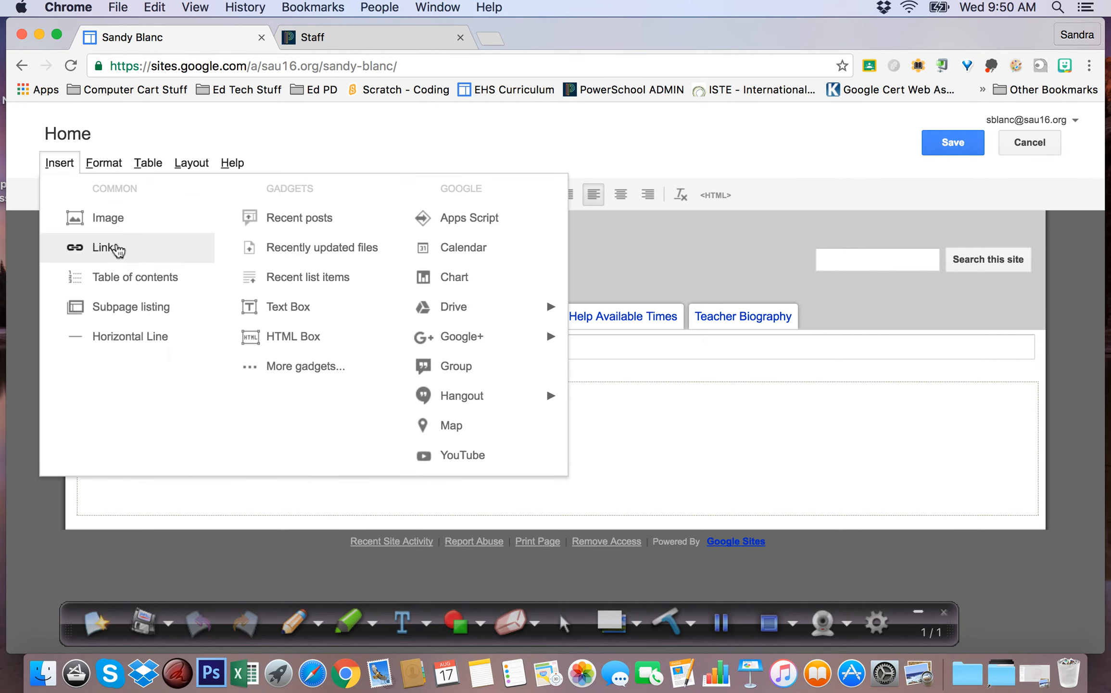
Upload 'Photo Aug 10, 1 08 55 PM.jpg' from the Desktop and insert it below the welcome line
left_click(113, 223)
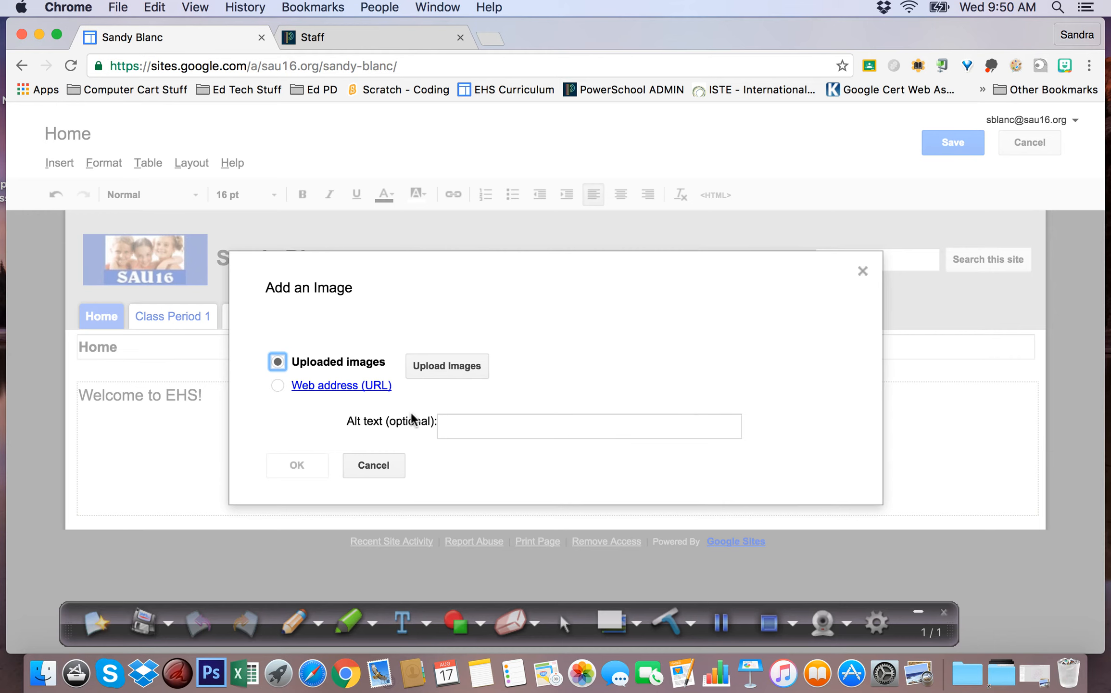
left_click(442, 369)
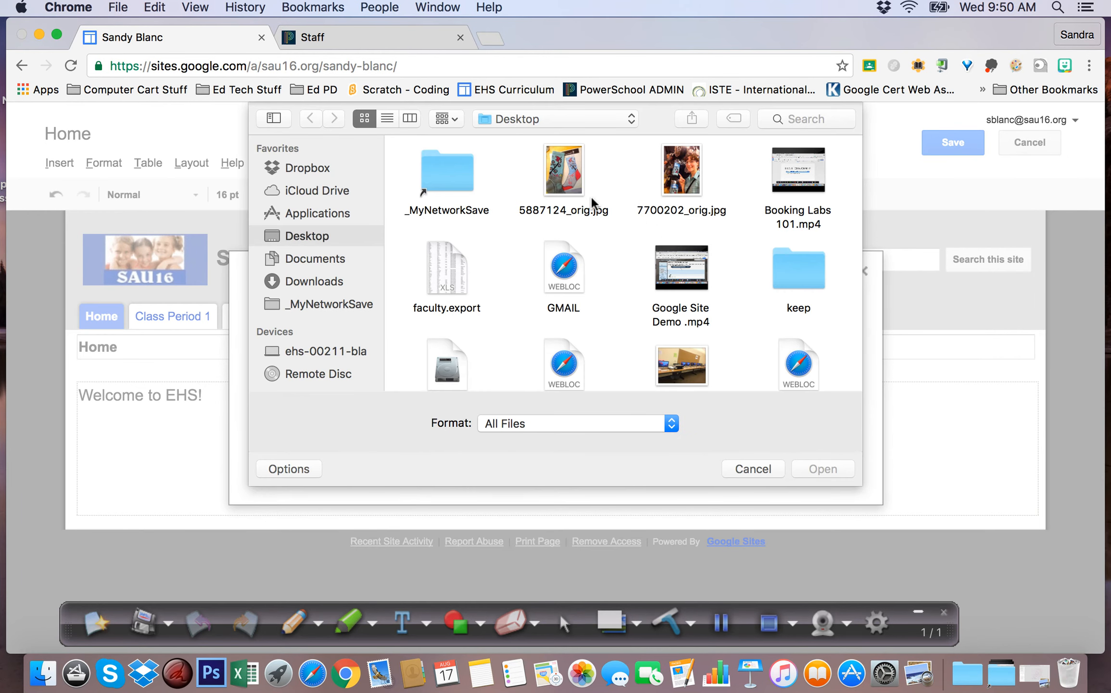
scroll(736, 327, "down", 2)
left_click(684, 320)
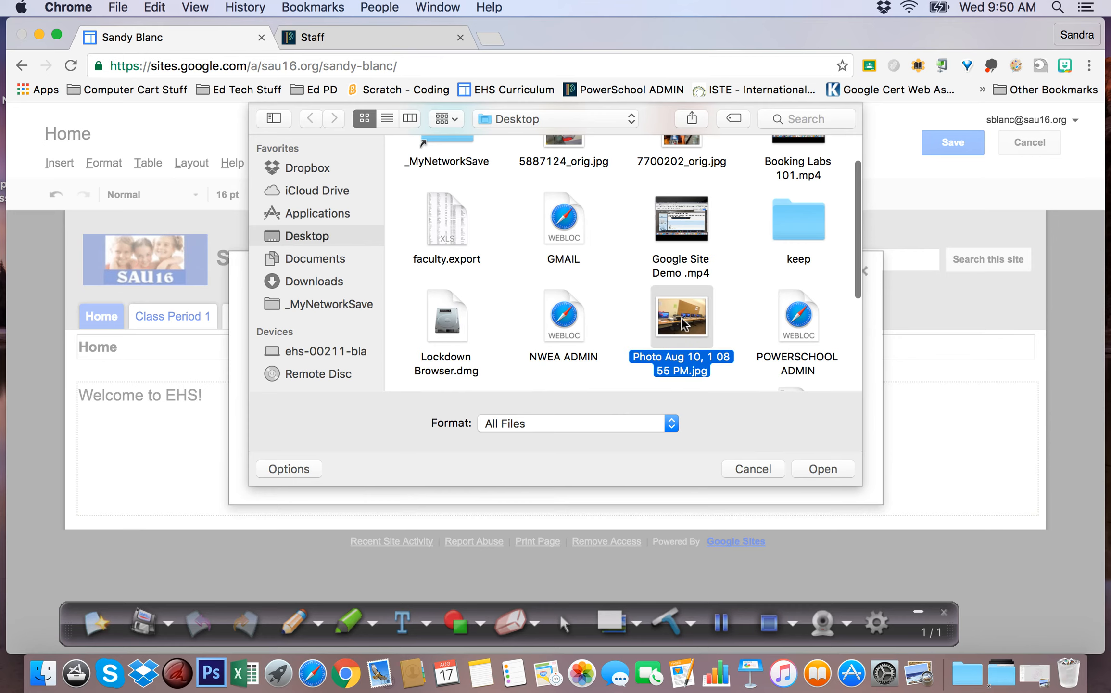
left_click(819, 477)
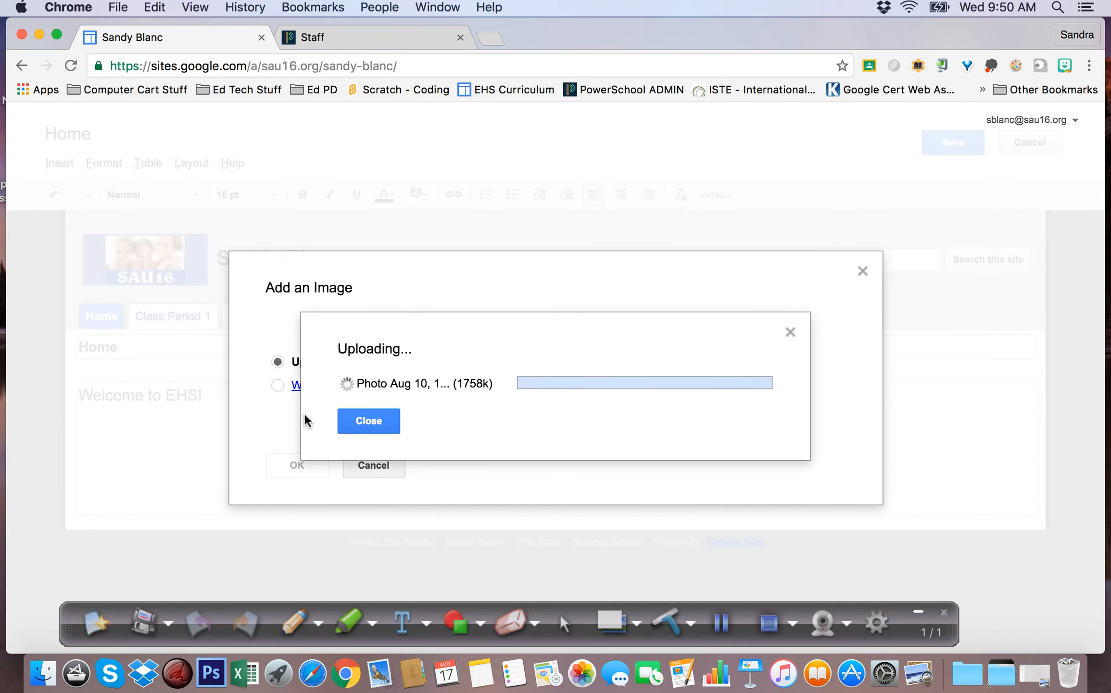
left_click(352, 423)
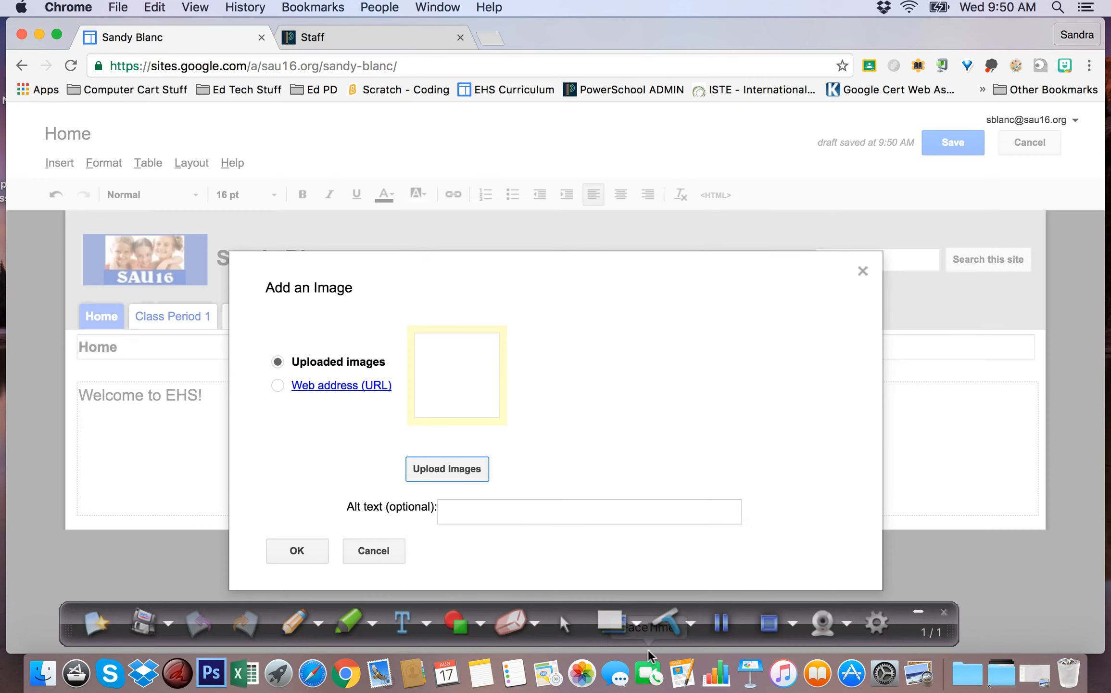
left_click(290, 551)
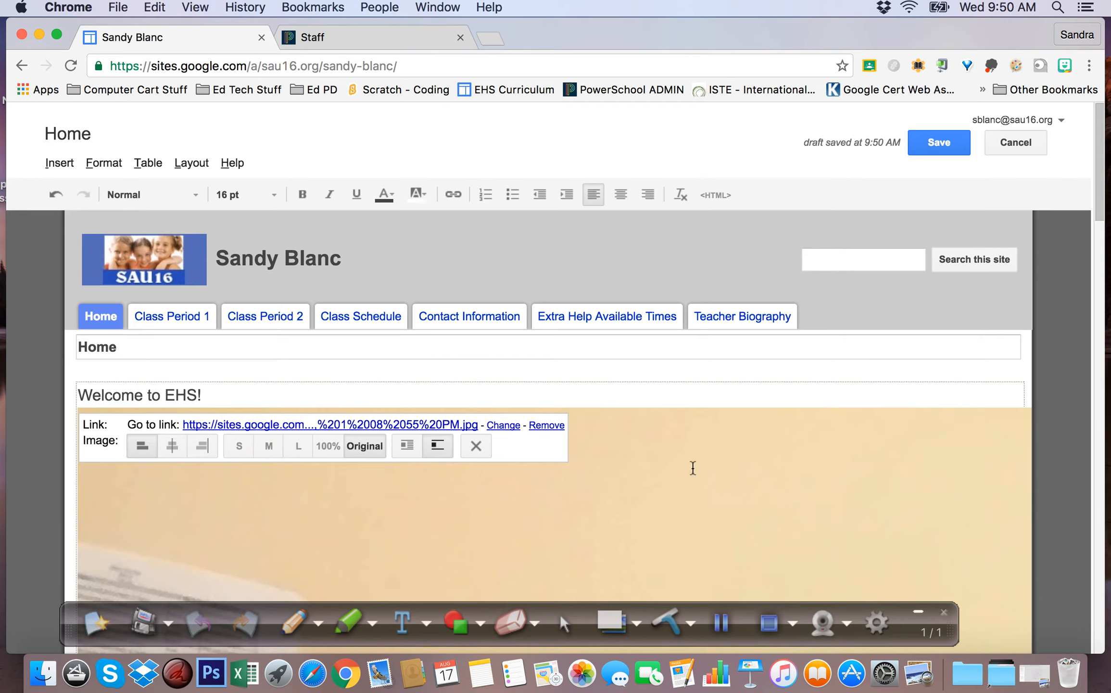
Try the S, L and 100% photo sizes, settle on M, and save the Home page
scroll(691, 467, "down", 10)
scroll(690, 464, "up", 10)
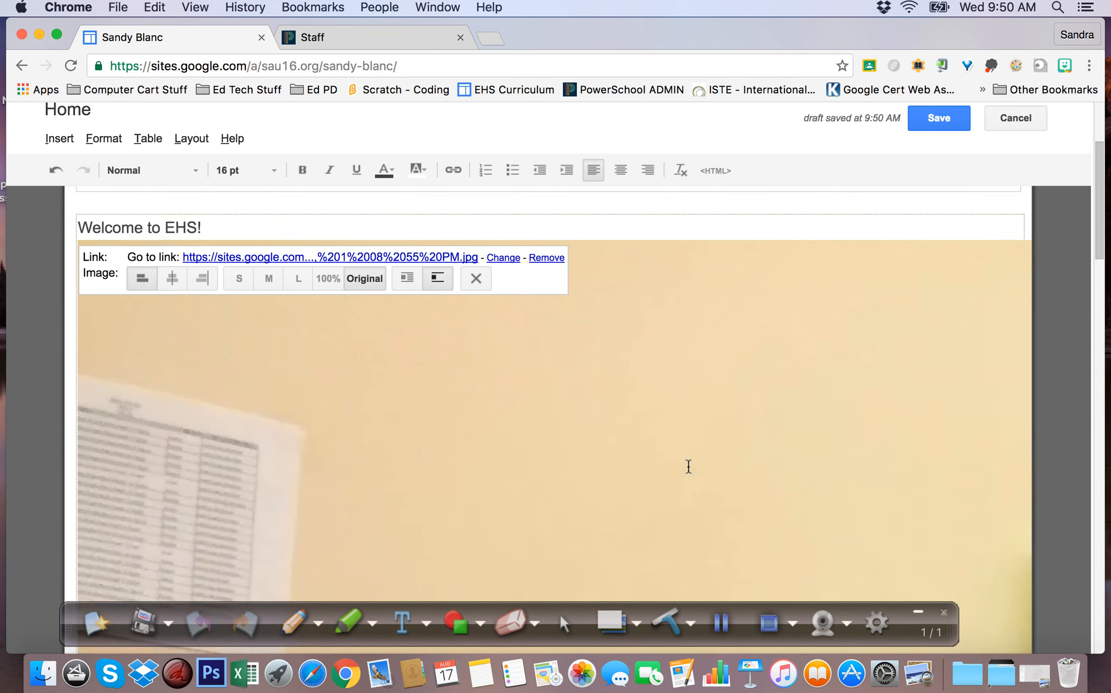
left_click(236, 435)
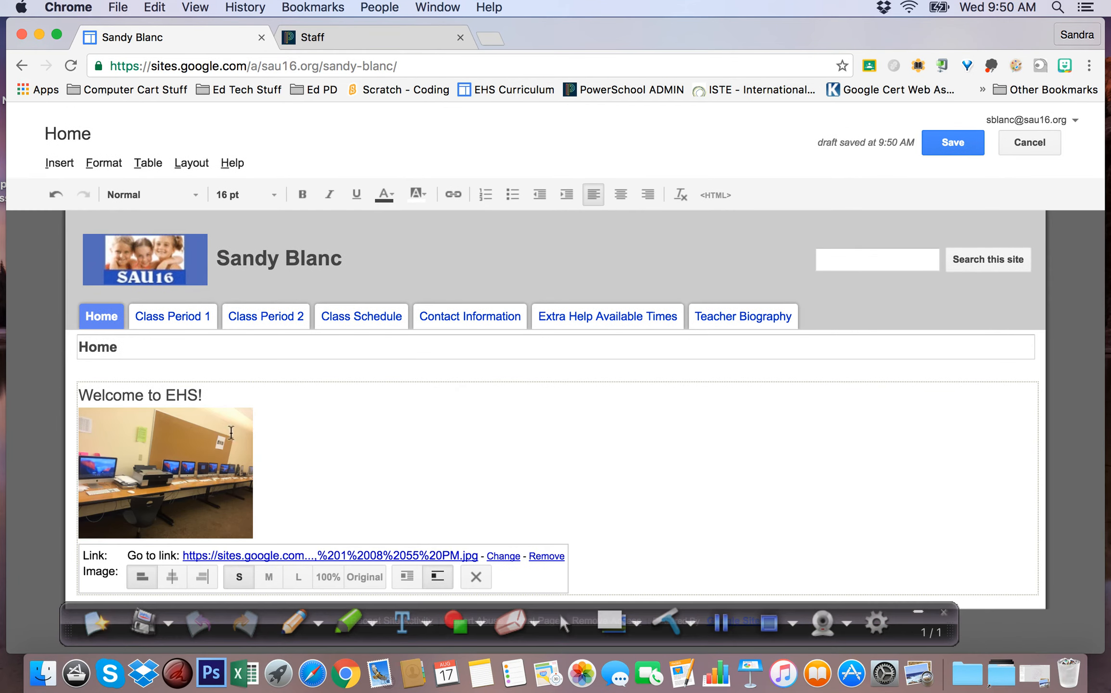
left_click(269, 576)
scroll(492, 416, "down", 2)
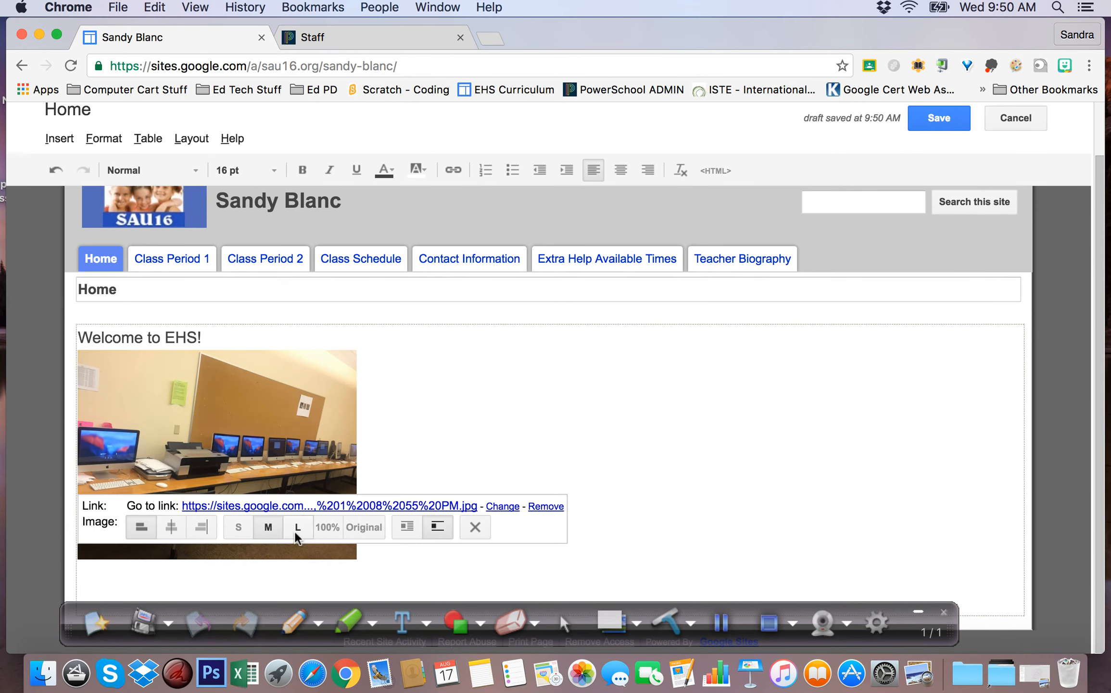
left_click(297, 533)
scroll(685, 396, "down", 2)
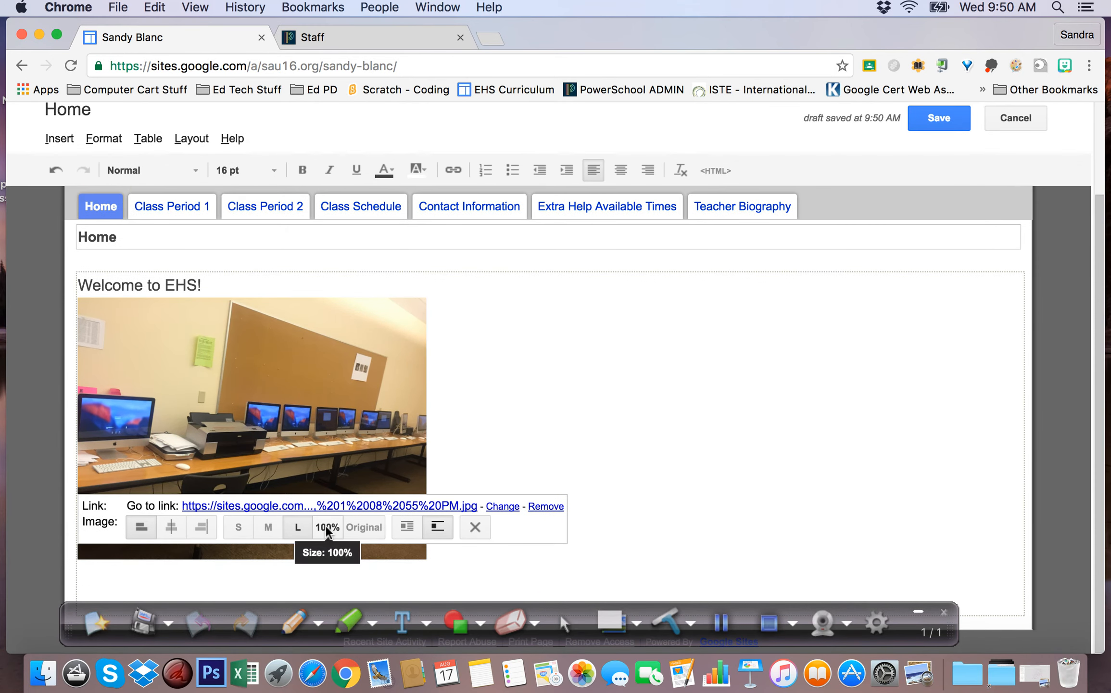
left_click(327, 526)
scroll(667, 379, "down", 10)
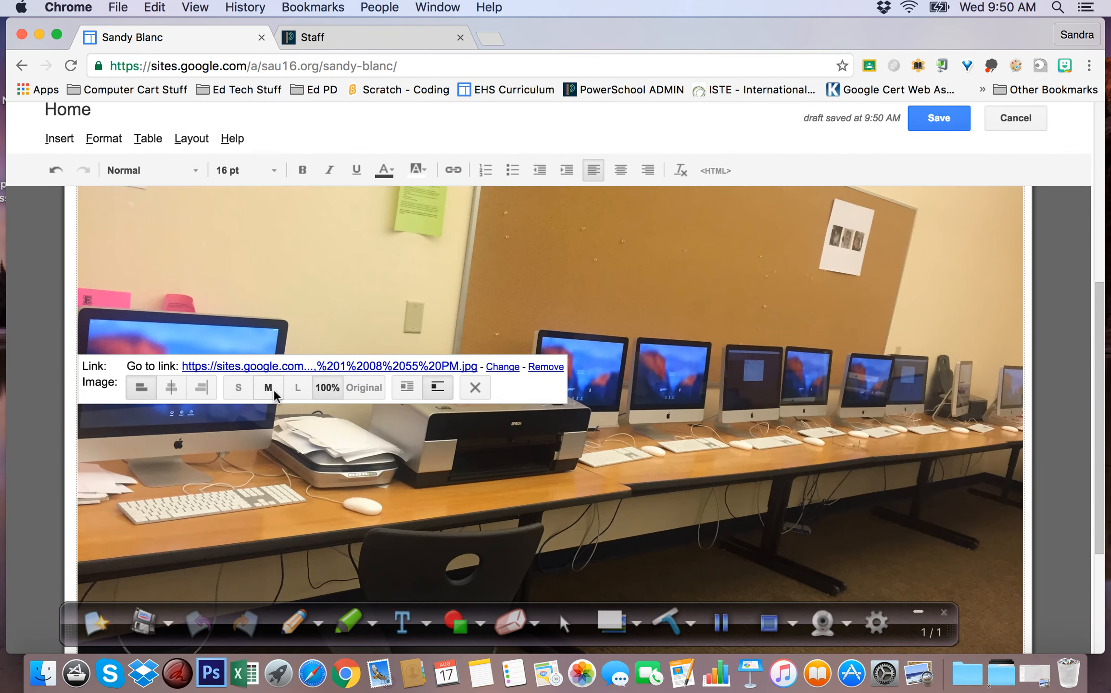
left_click(268, 387)
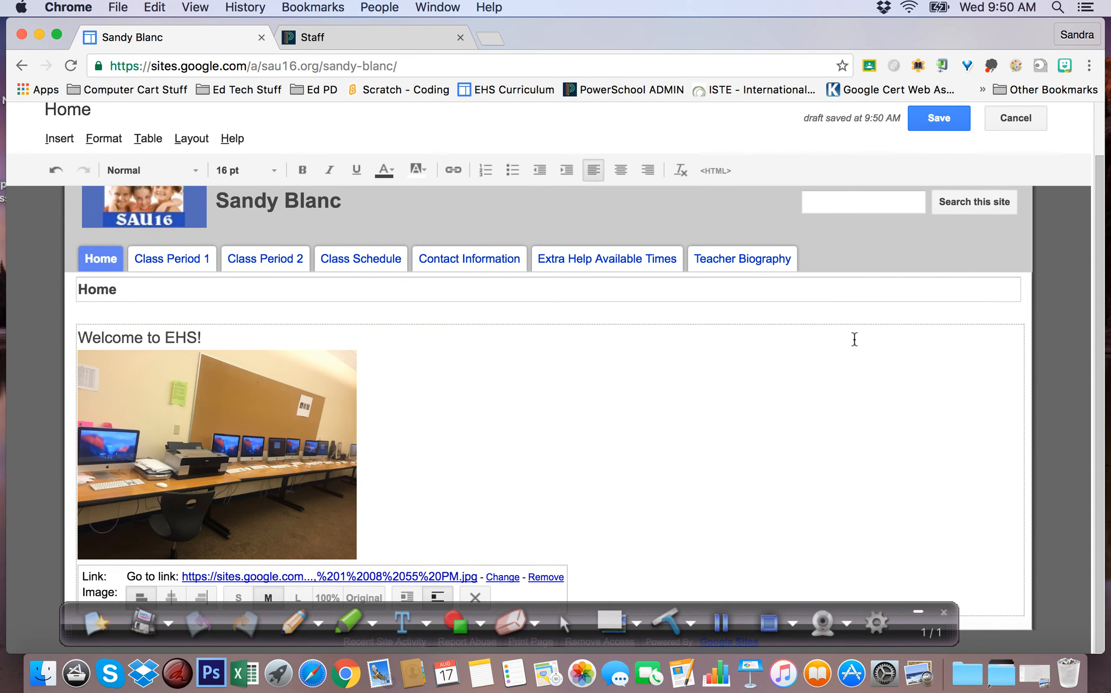
left_click(930, 120)
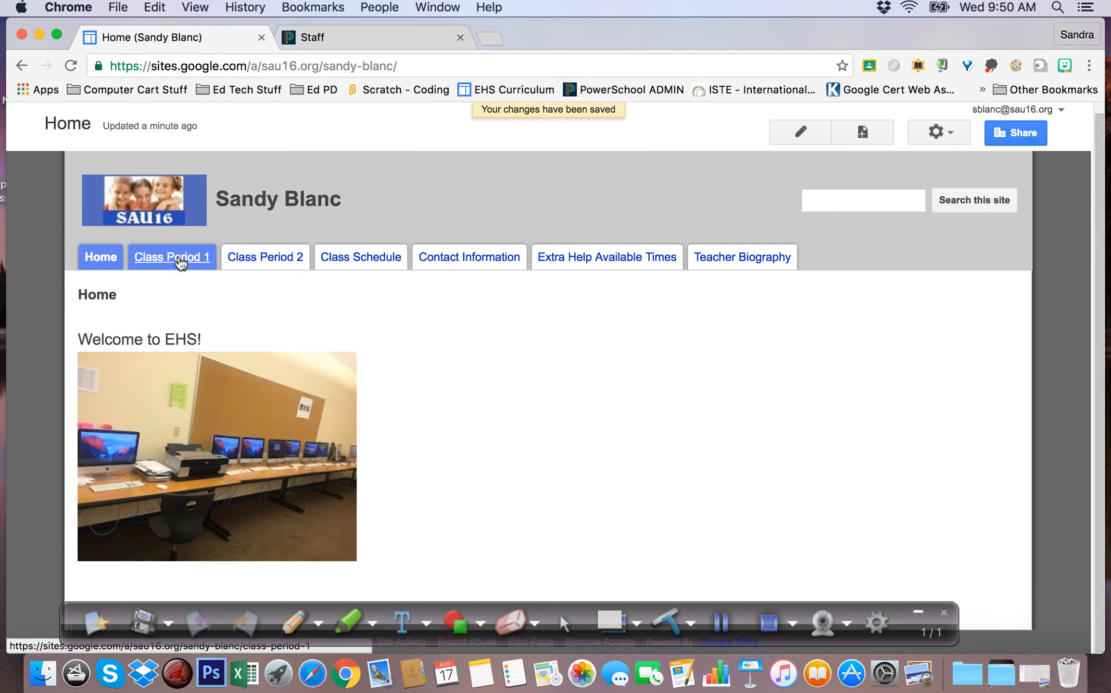
Retitle the Class Period 1 page 'Introduction to Art' and save it
left_click(181, 263)
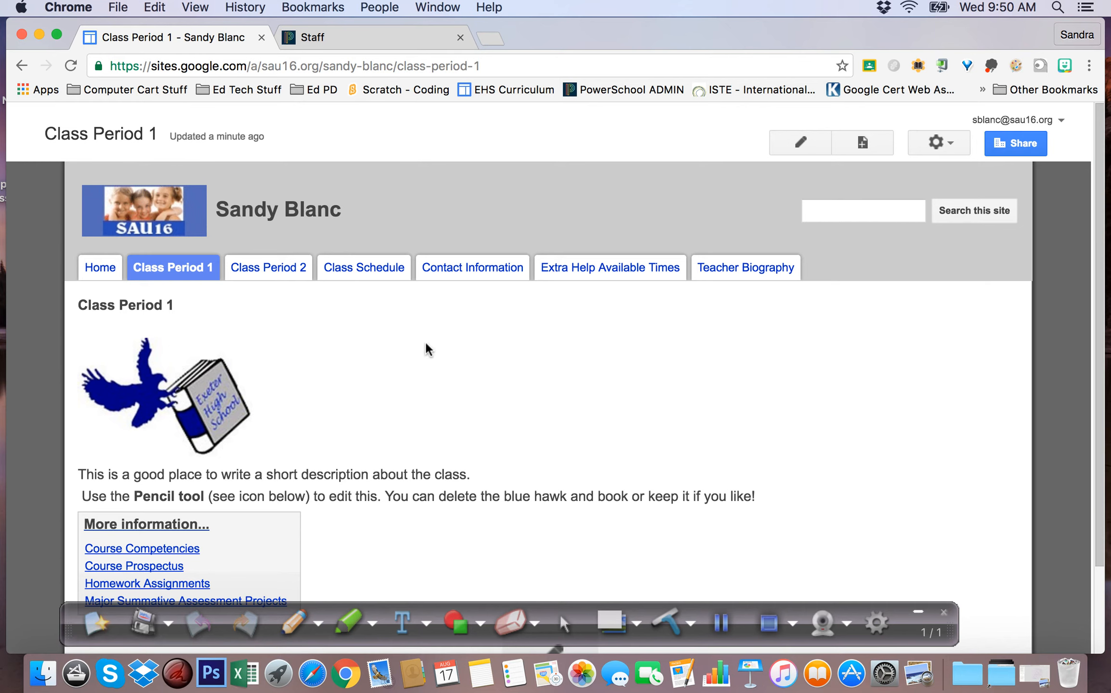
left_click(800, 143)
left_click_drag(178, 347, 41, 347)
key("BackSpace")
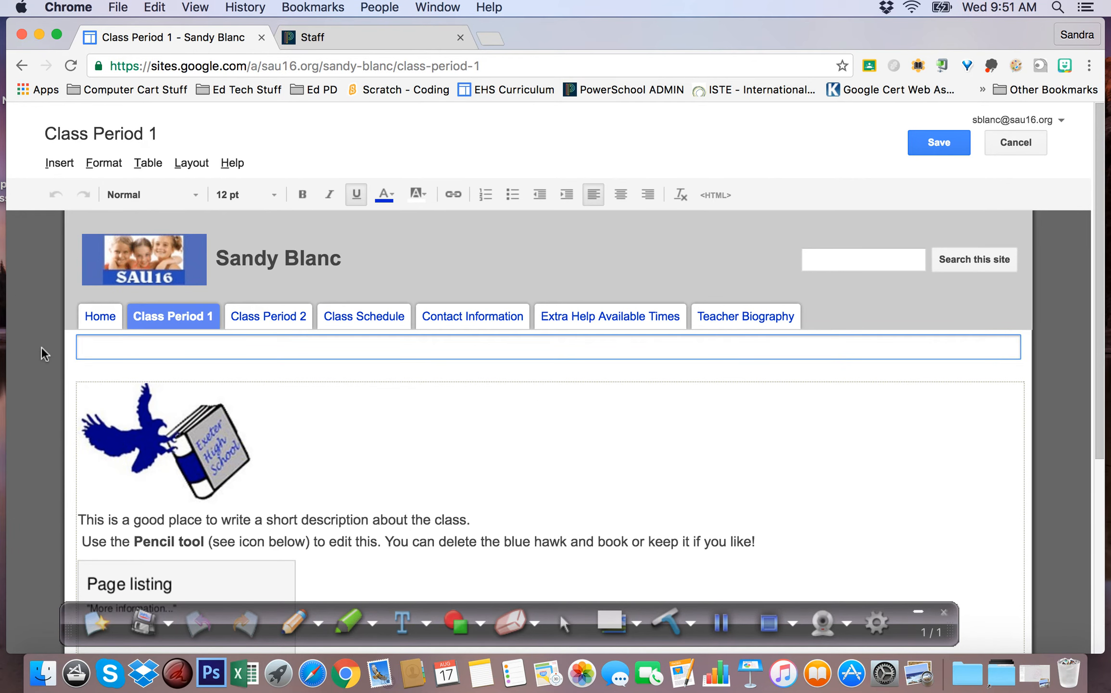
type("Introduction to Art")
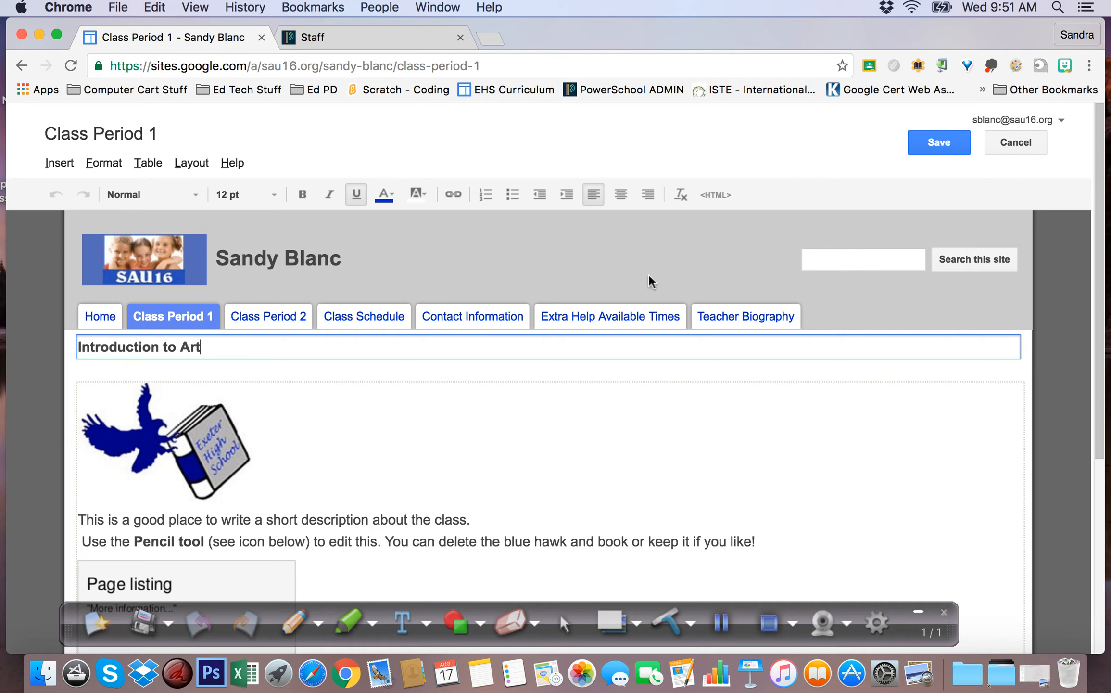
left_click(920, 136)
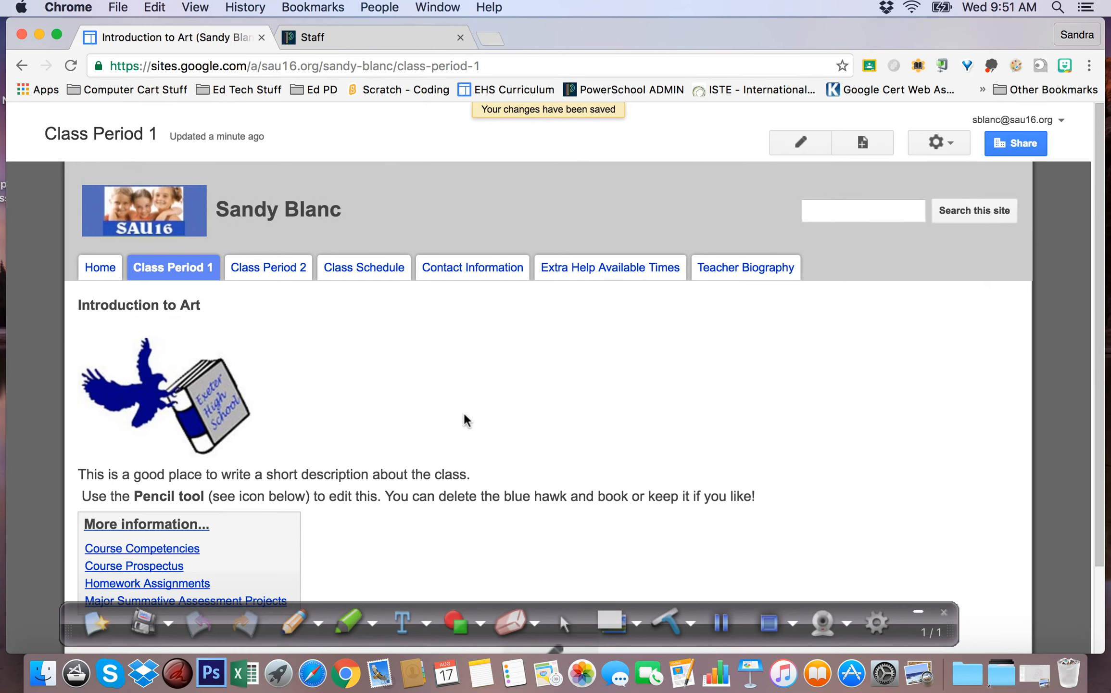
Reload so the tab shows the new name, then go to the Course Competencies subpage
scroll(464, 411, "down", 5)
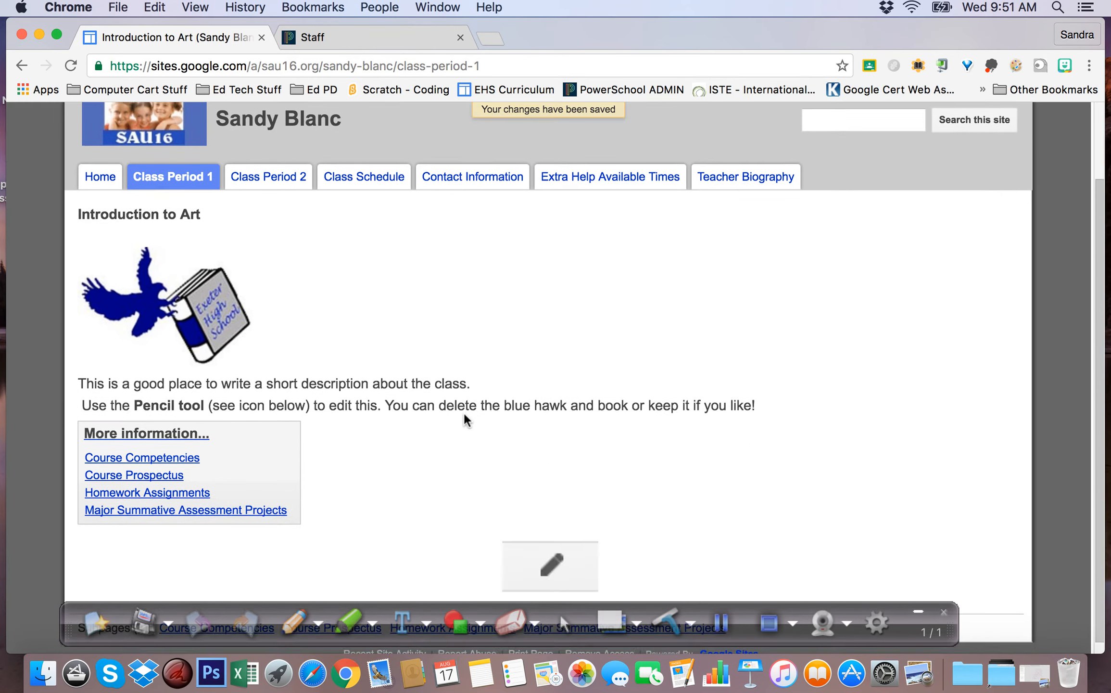
scroll(464, 412, "up", 5)
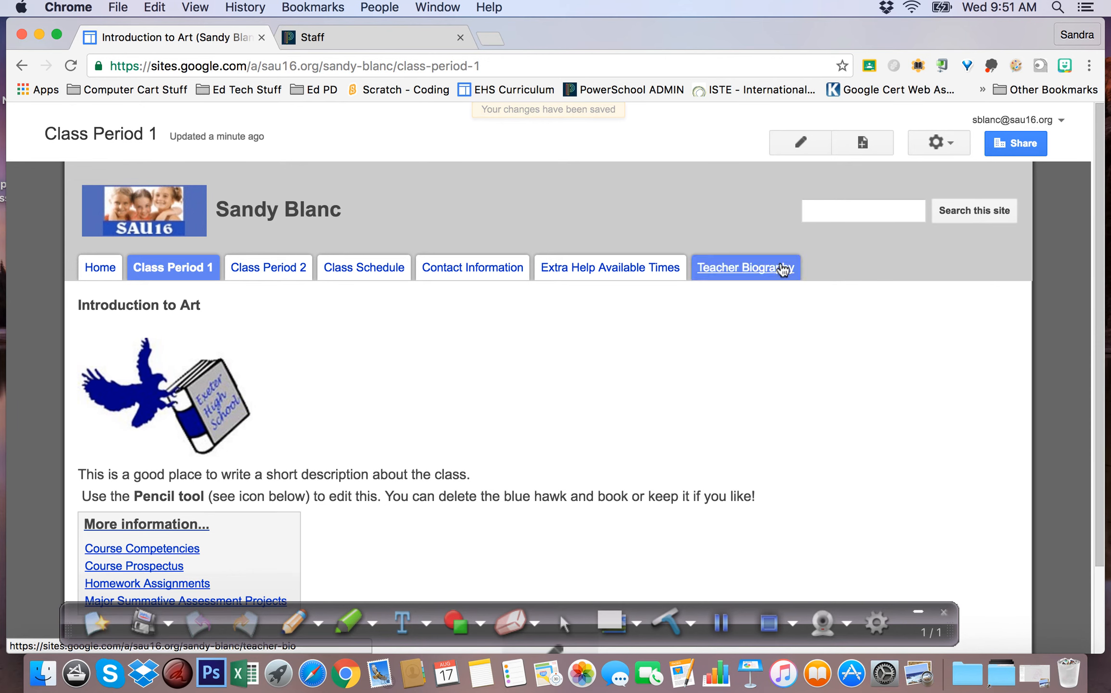
left_click(70, 68)
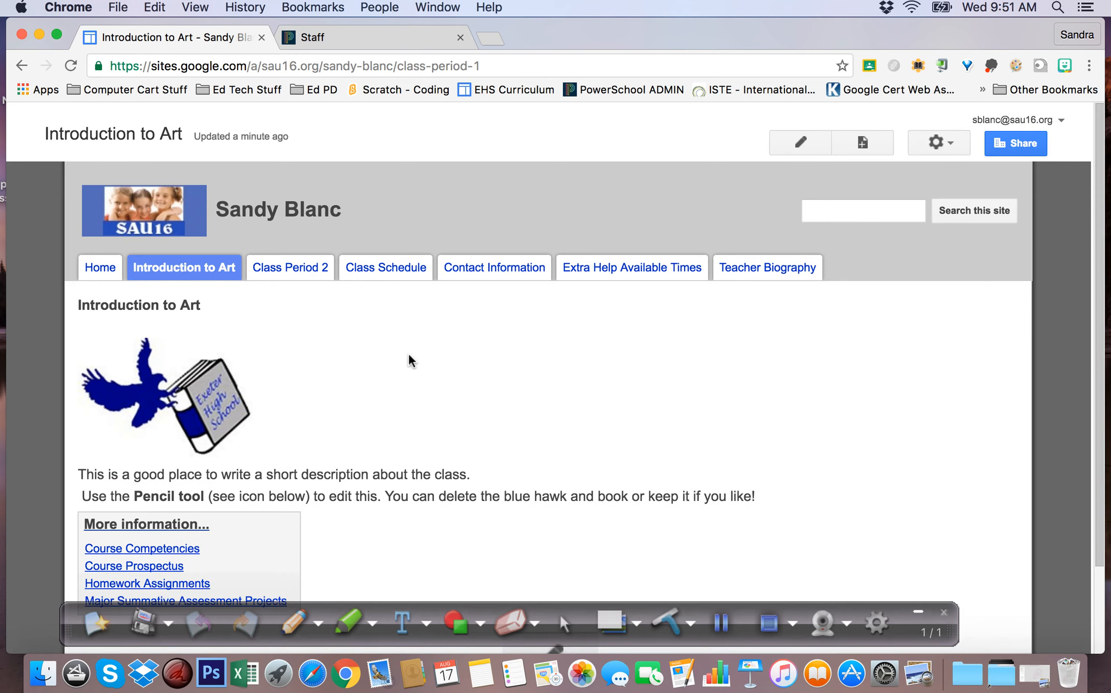
scroll(518, 358, "down", 4)
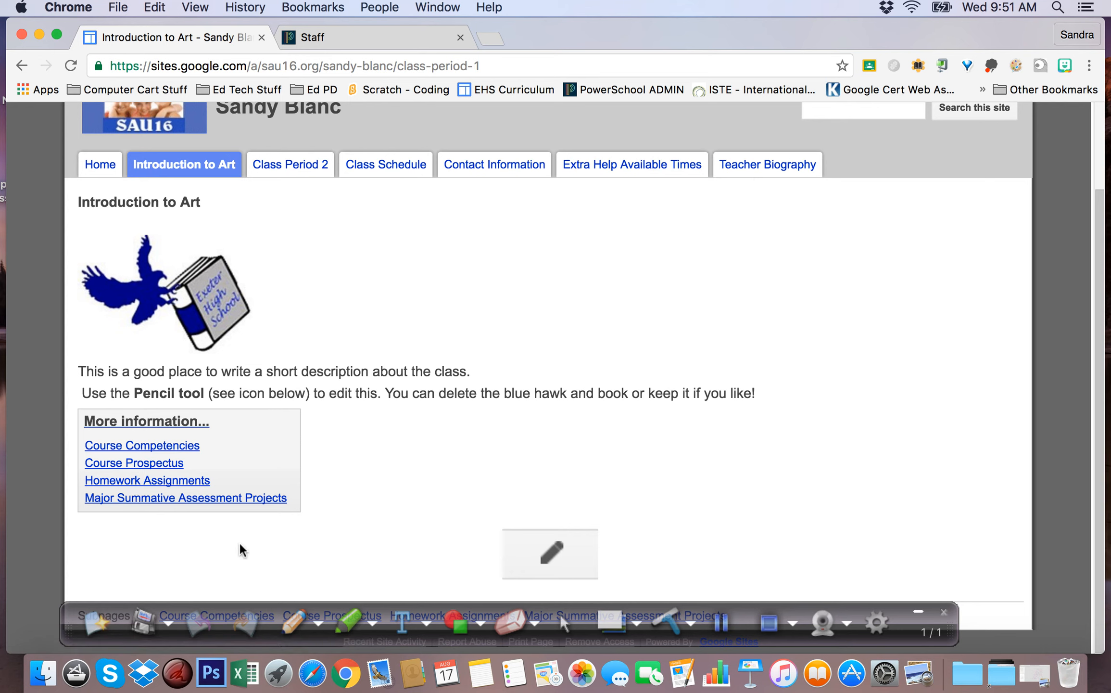
left_click(185, 448)
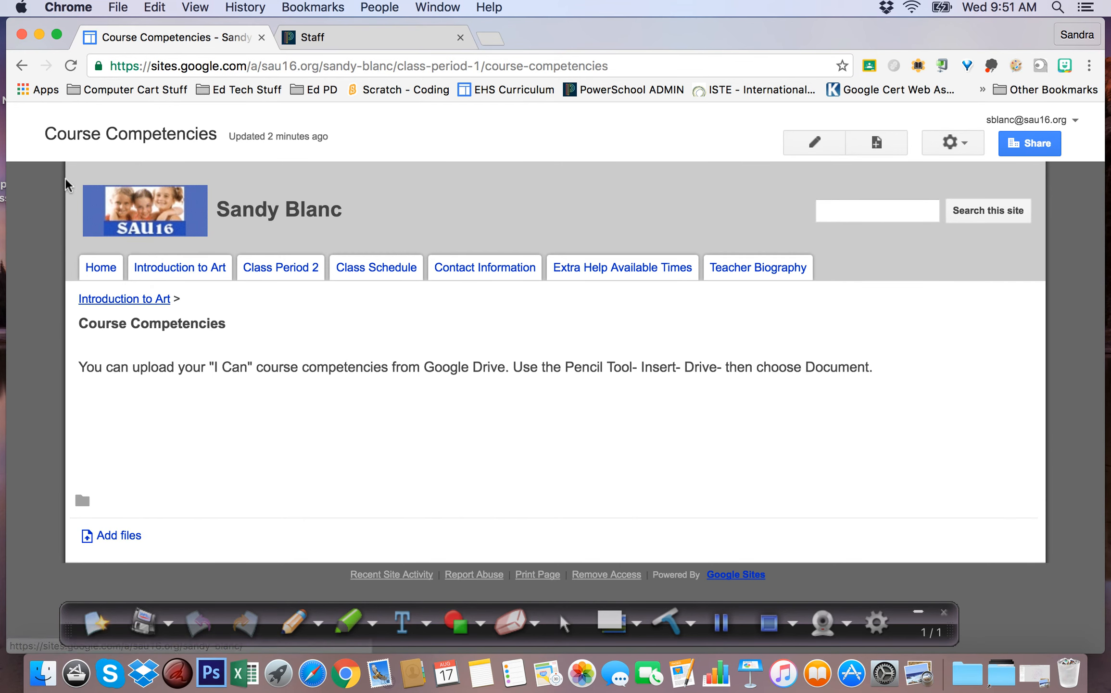
Edit Course Competencies, explore the Insert options, and cancel the file picker without adding anything
left_click(815, 143)
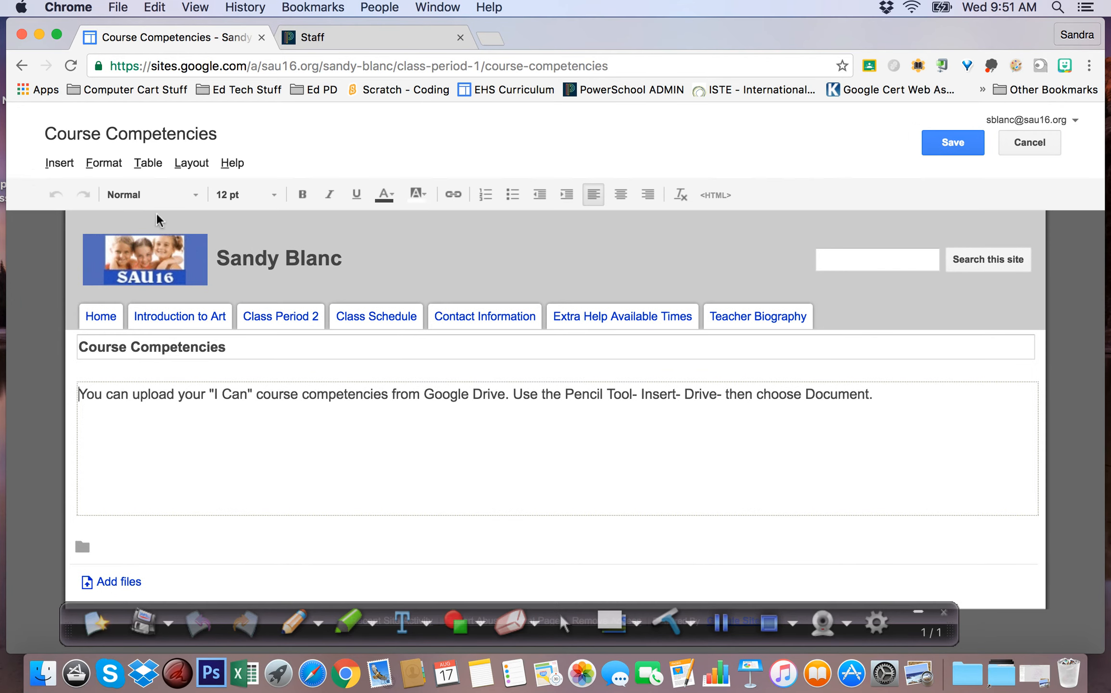
left_click(47, 164)
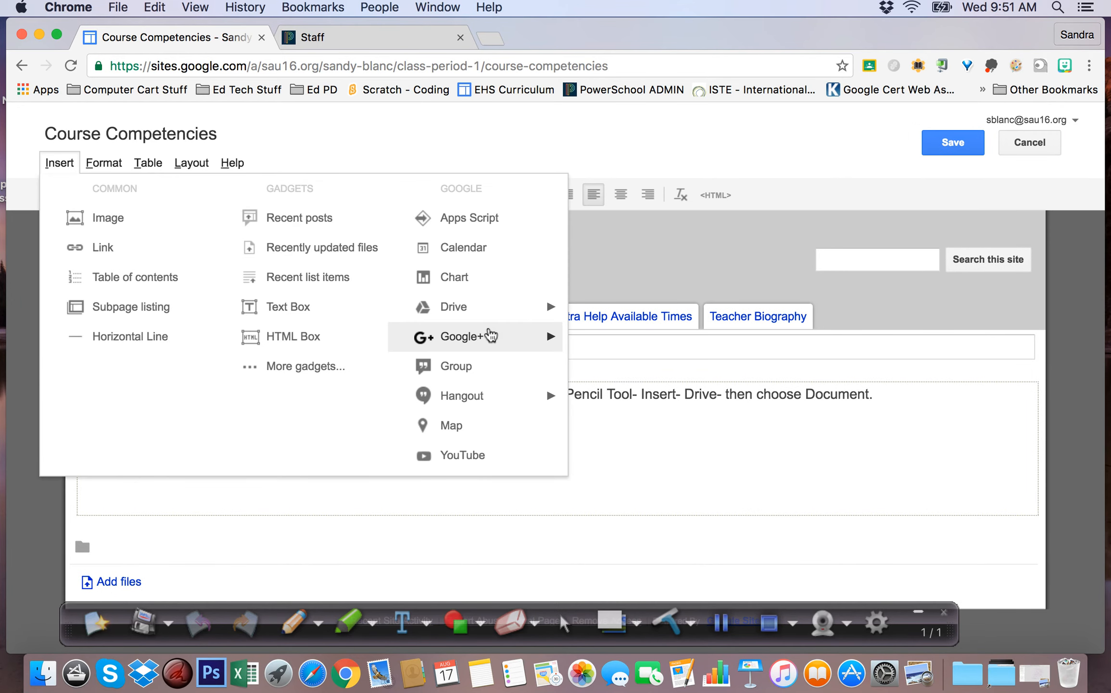
mouse_move(479, 312)
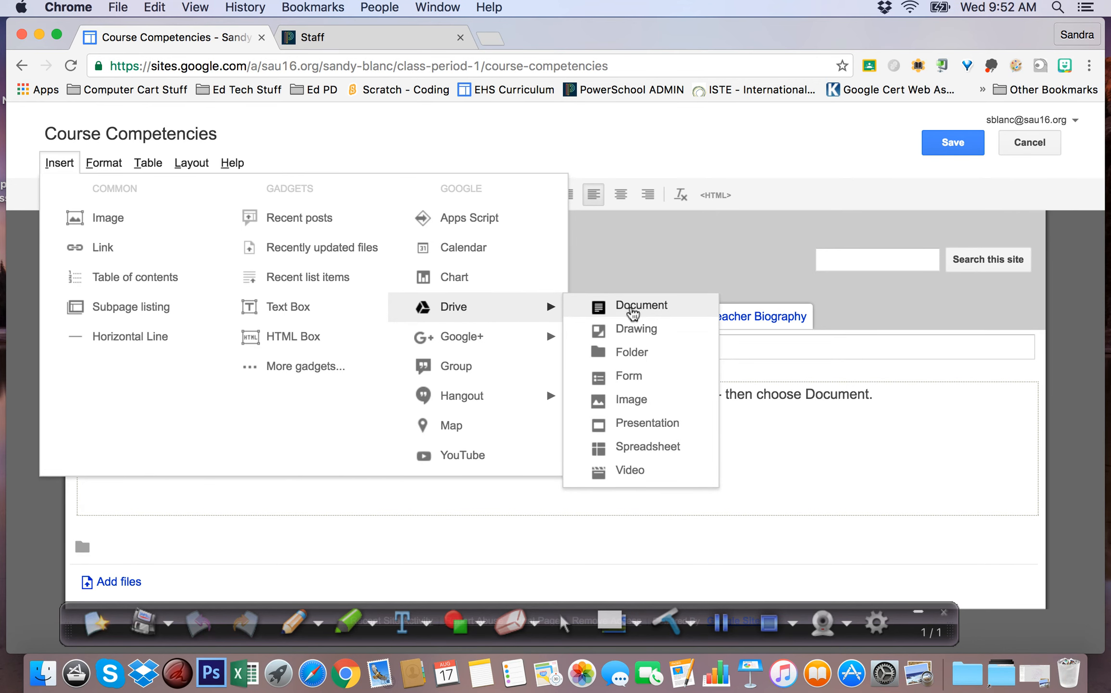
left_click(864, 501)
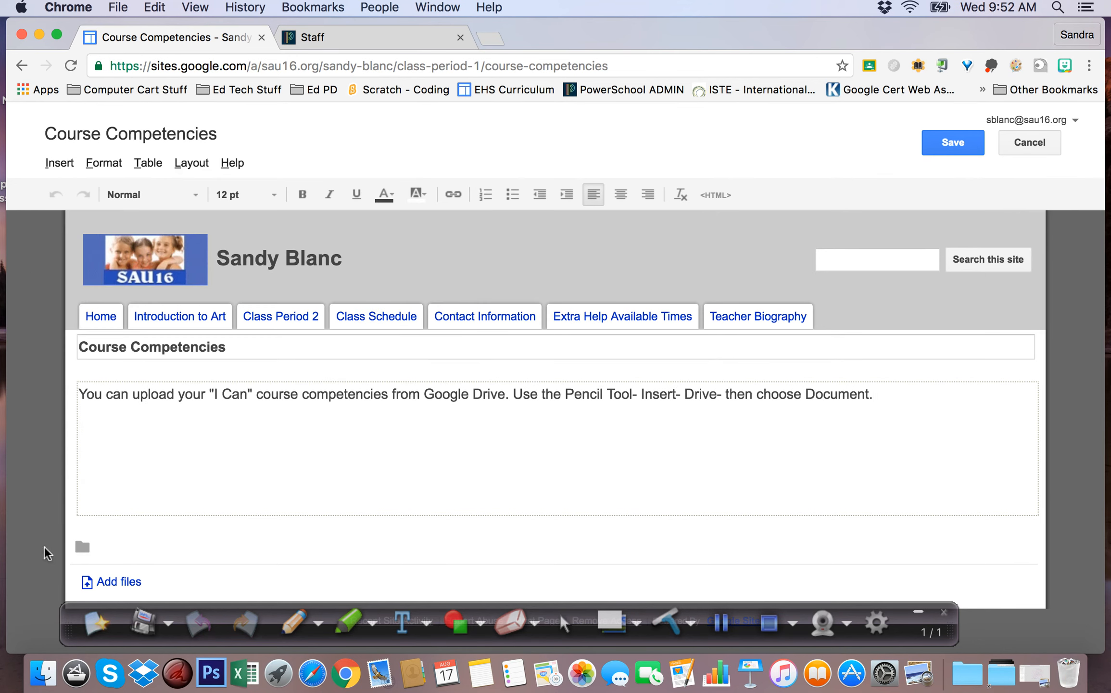
left_click(118, 585)
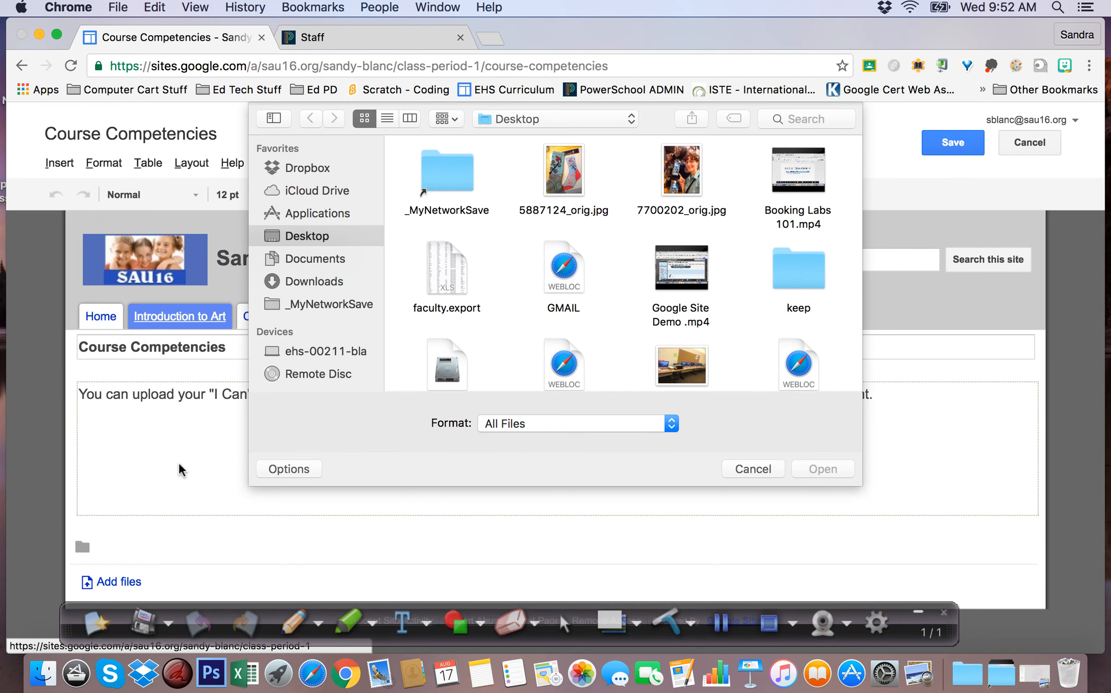
scroll(481, 251, "down", 2)
scroll(481, 251, "down", 3)
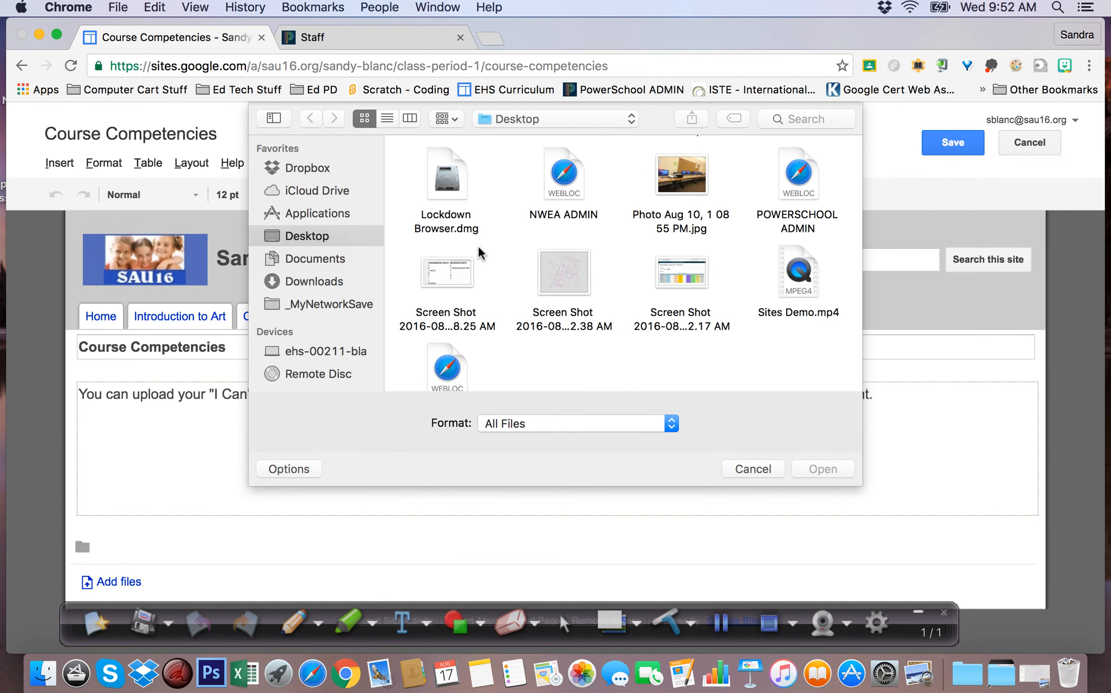
scroll(482, 252, "down", 1)
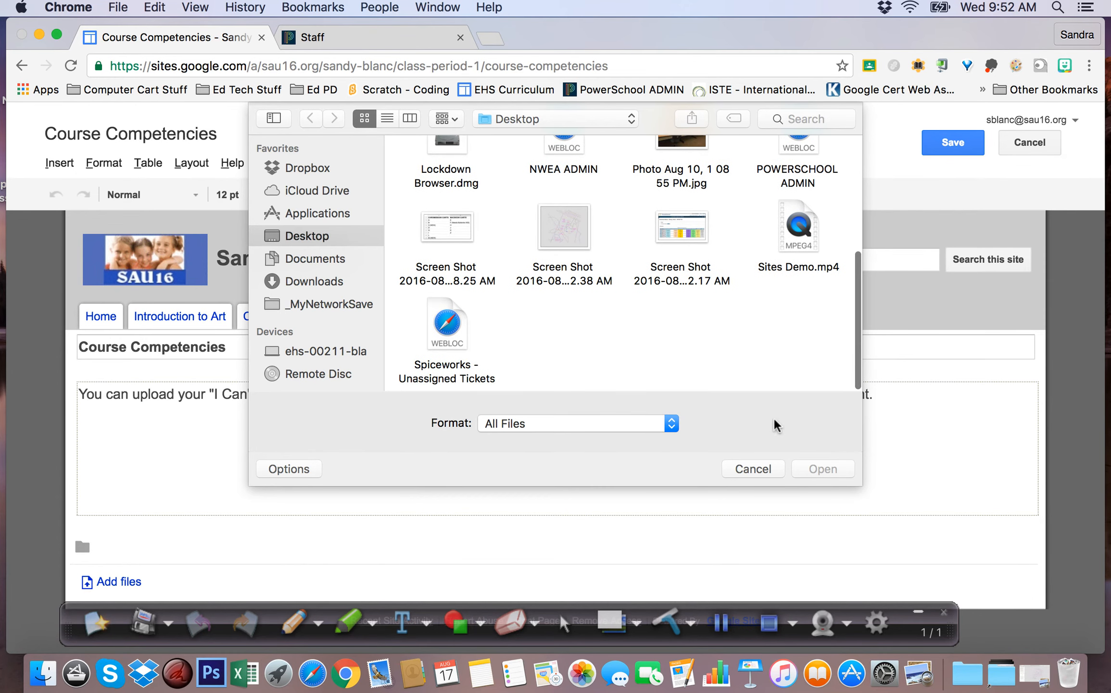
left_click(750, 468)
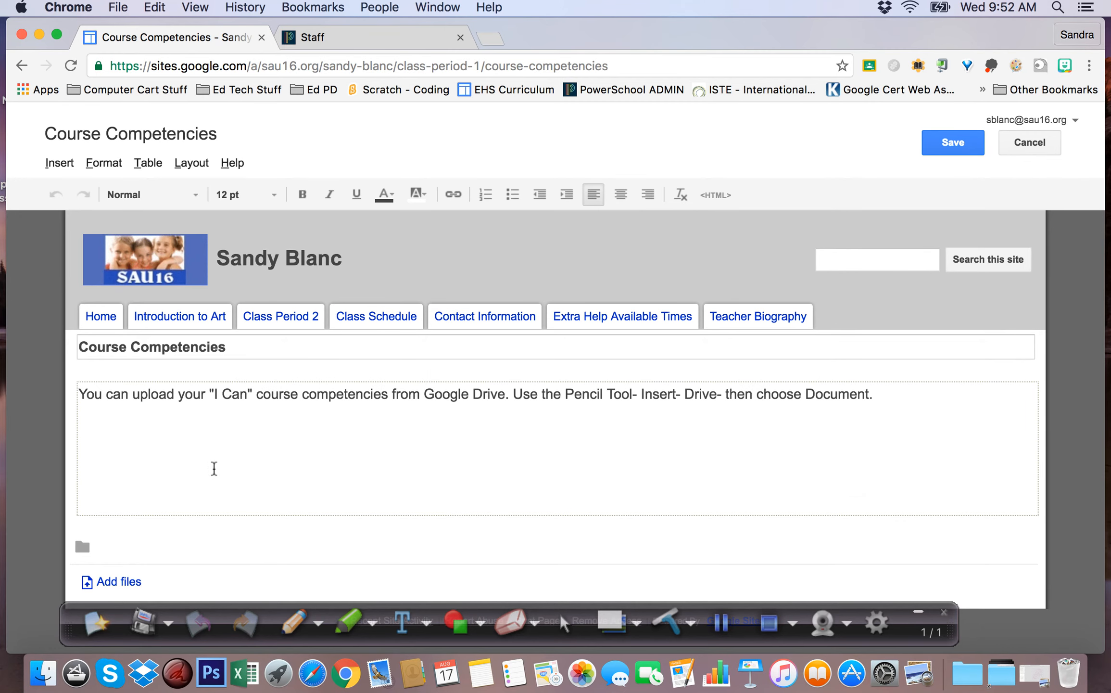
Return to the browser and go to the Class Schedule page
left_click(720, 623)
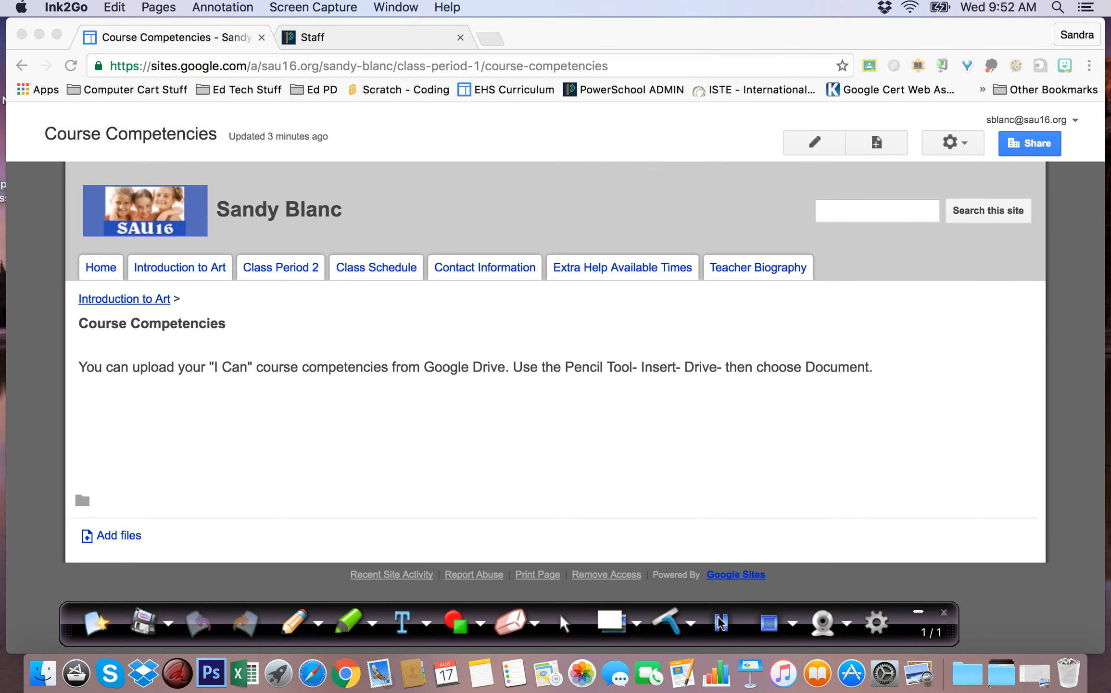
left_click(358, 270)
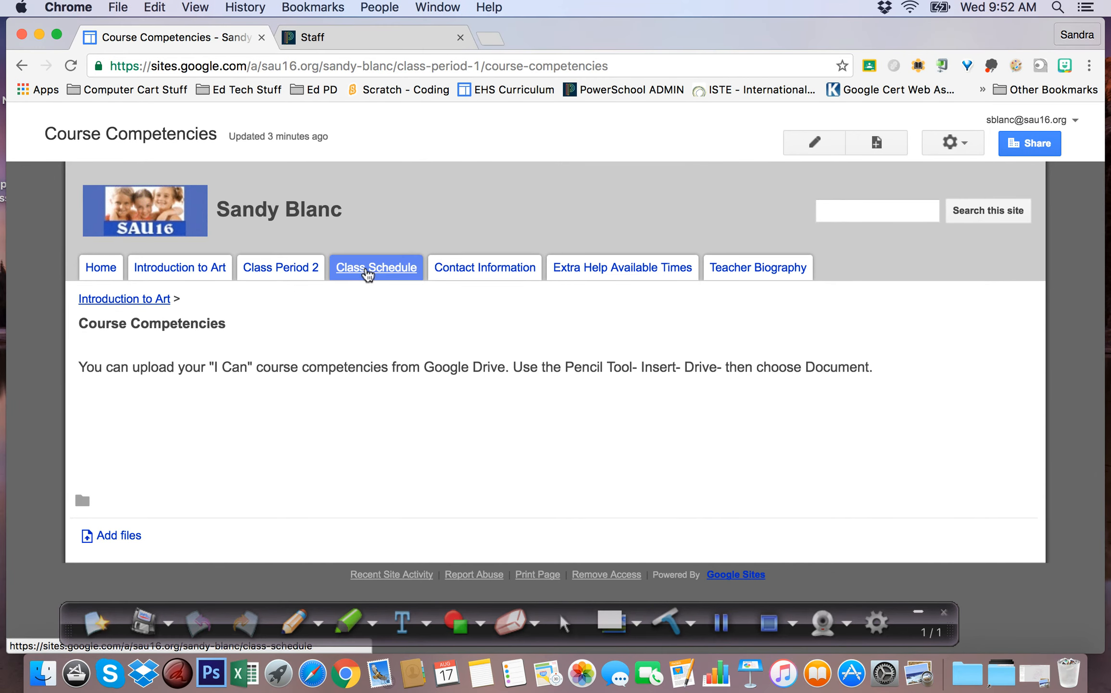
left_click(367, 272)
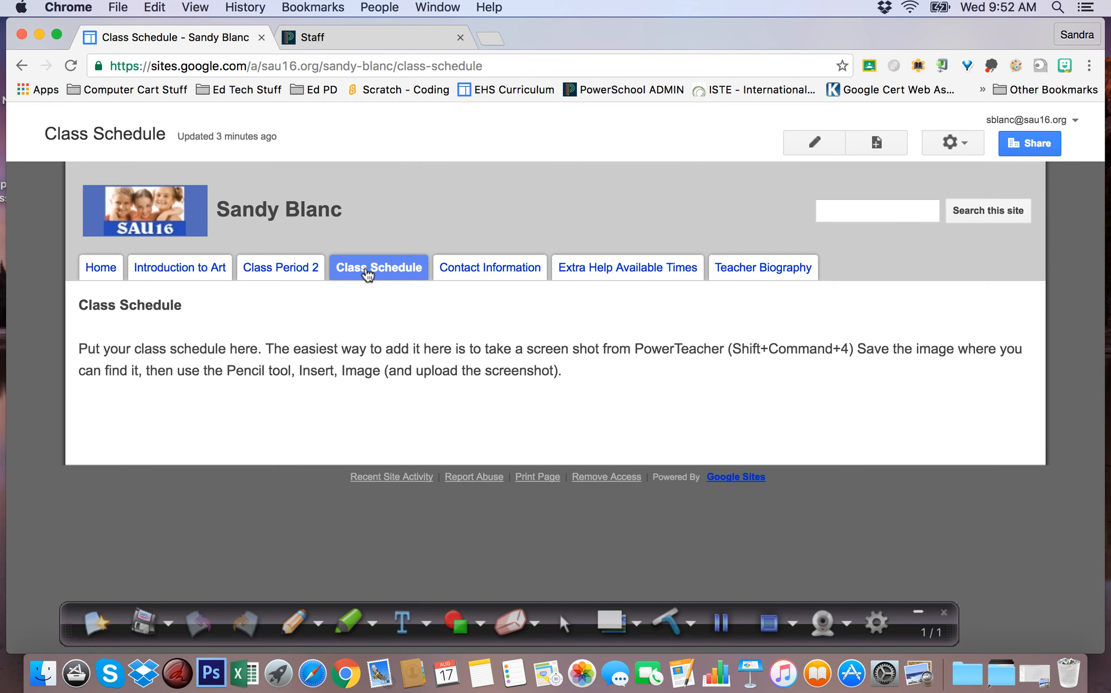
Screenshot the teacher's Schedule Matrix table in PowerSchool with Shift+Command+4
left_click(370, 42)
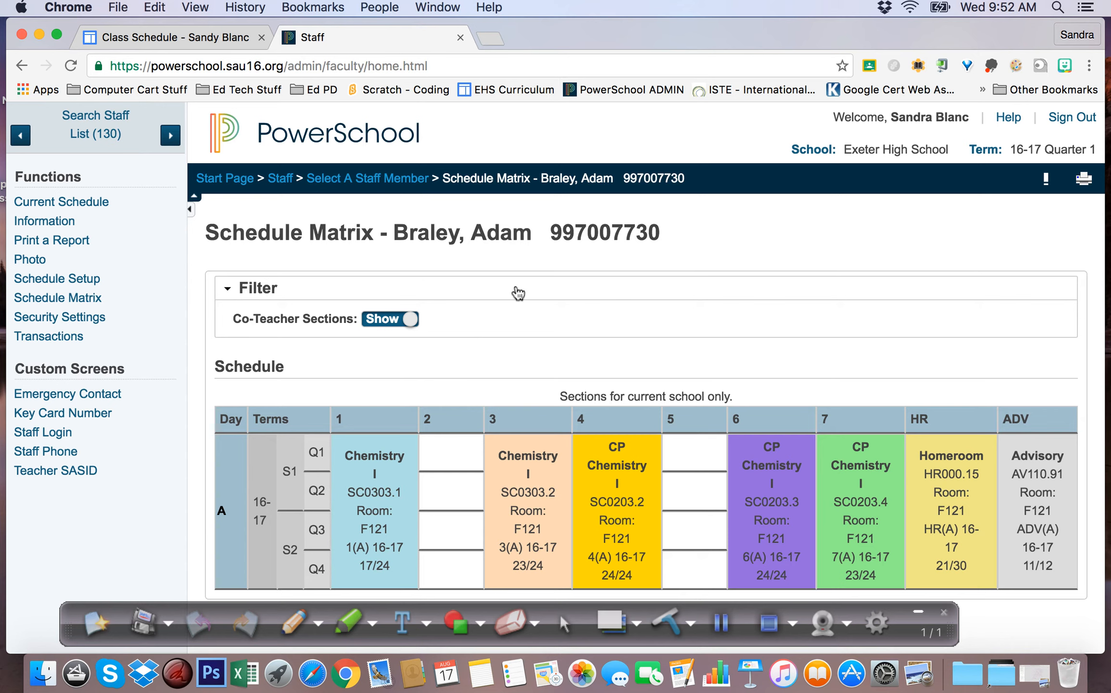
key("super+shift+4")
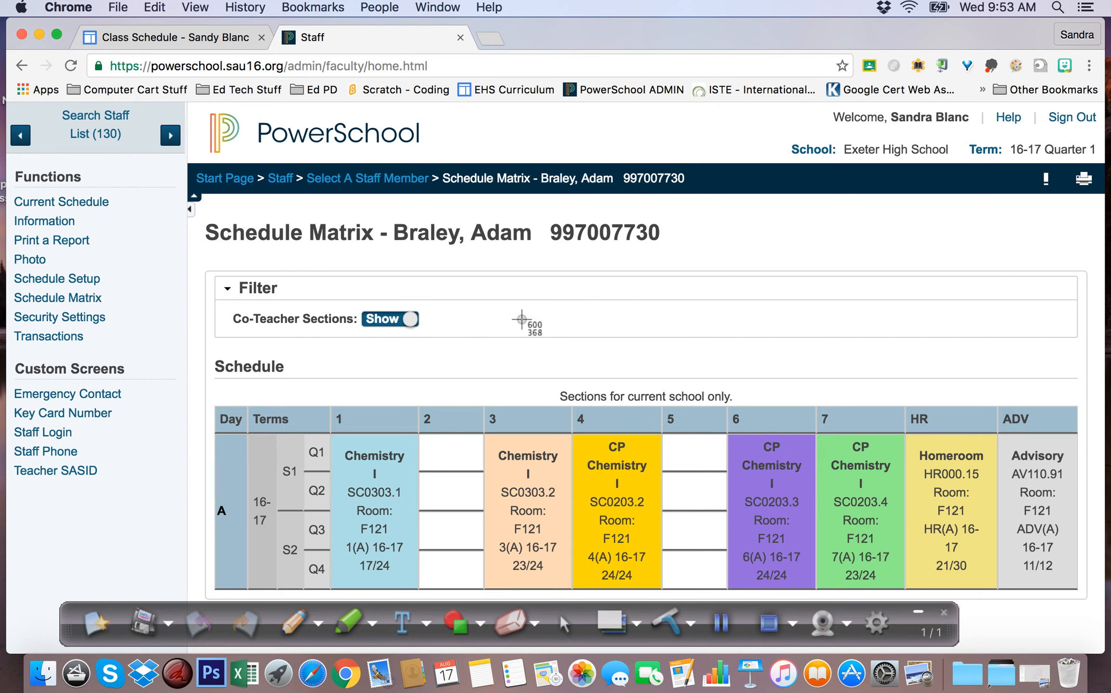
left_click_drag(203, 360, 1091, 599)
Edit the Class Schedule page and upload the newest schedule screenshot as an image
left_click(183, 41)
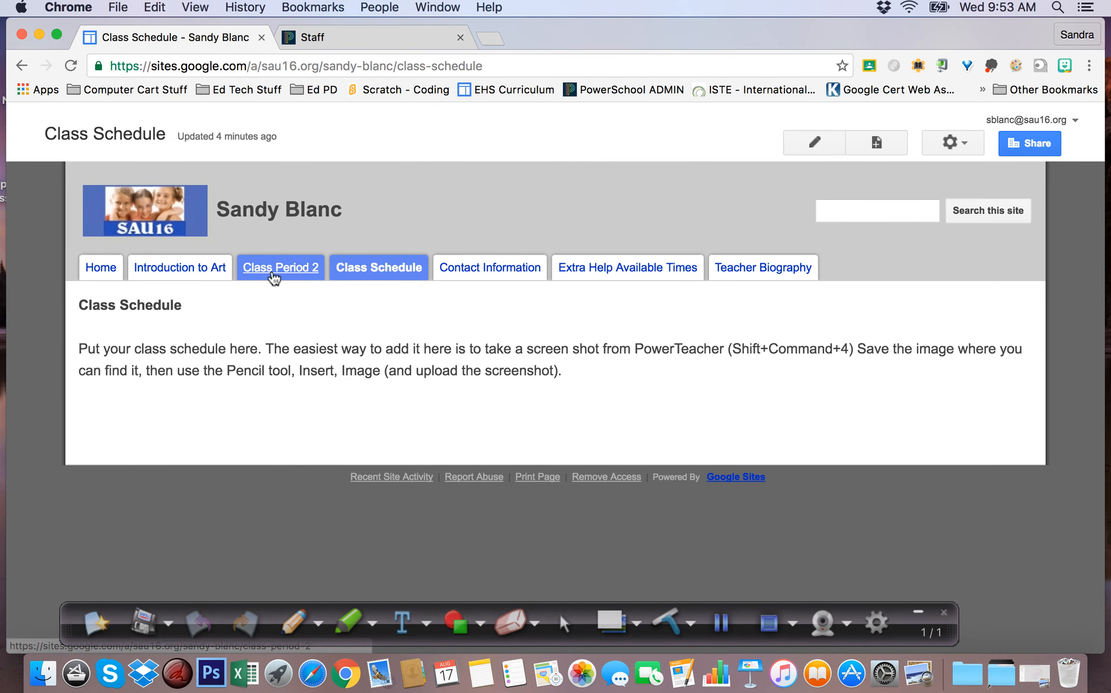
left_click(814, 143)
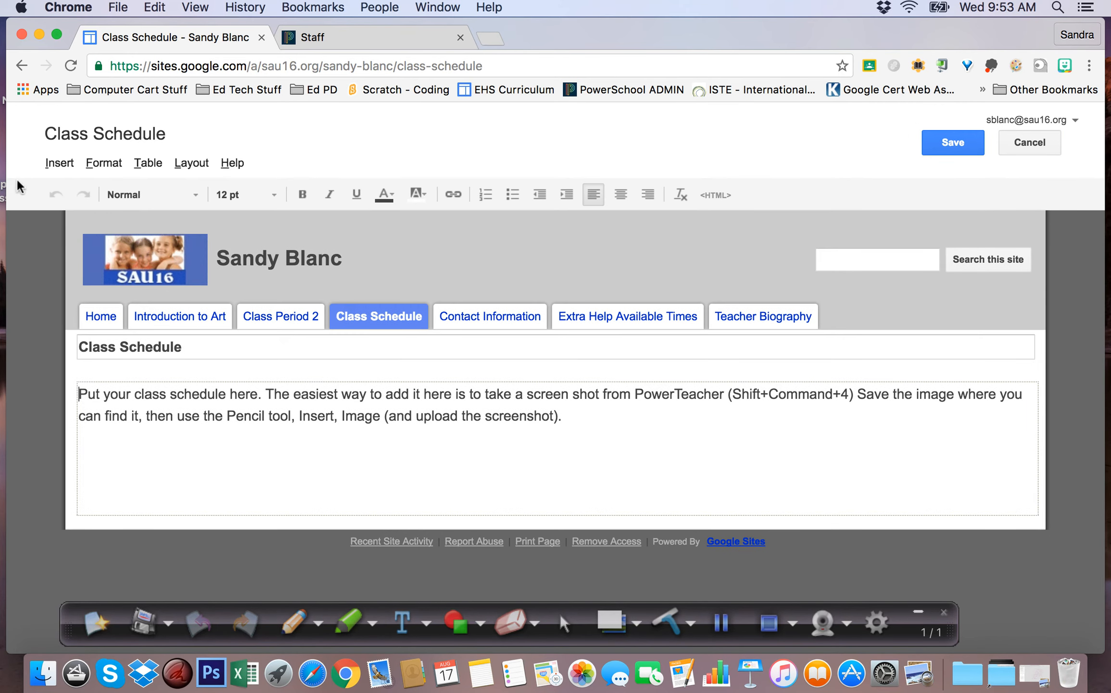
left_click(52, 164)
left_click(73, 221)
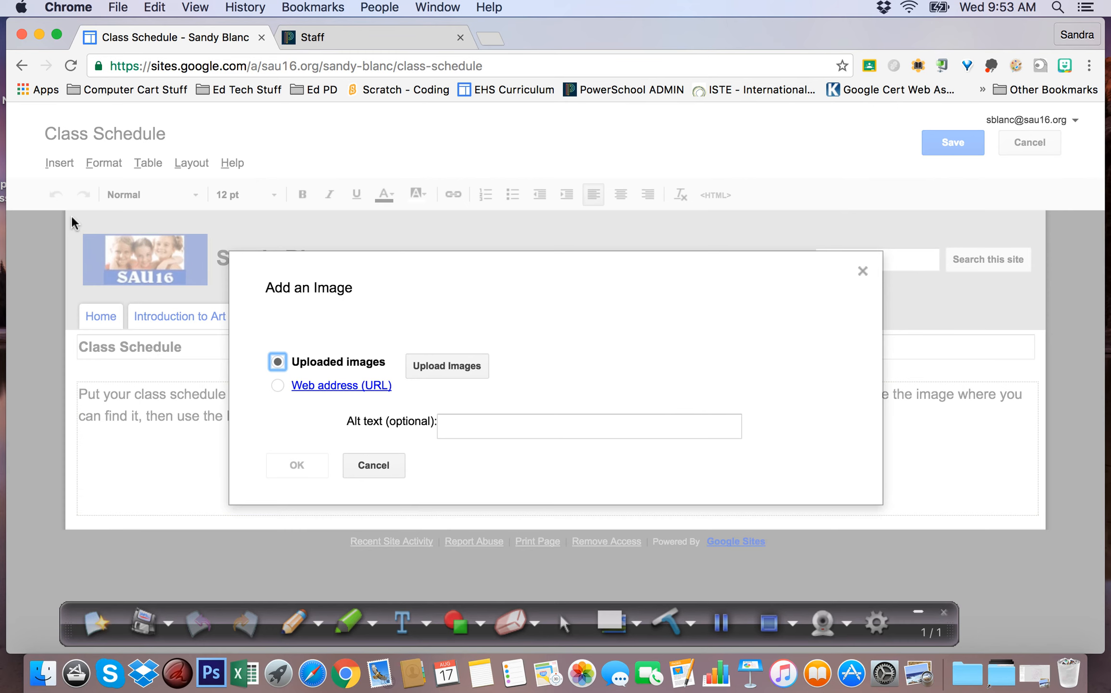
left_click(425, 371)
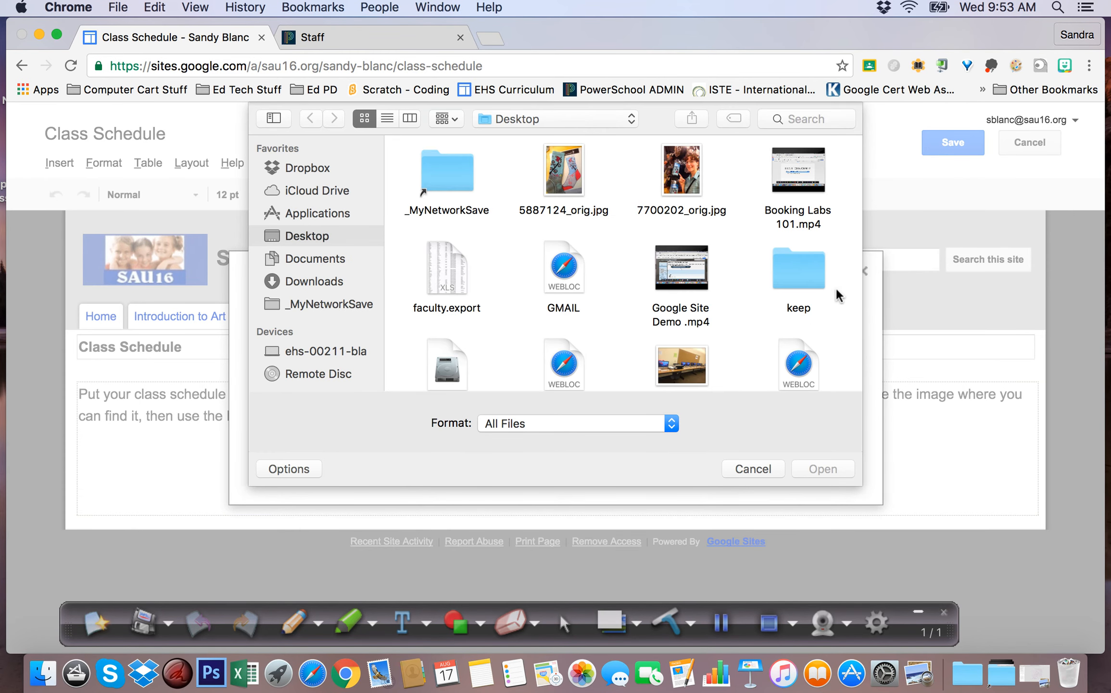
scroll(836, 292, "down", 5)
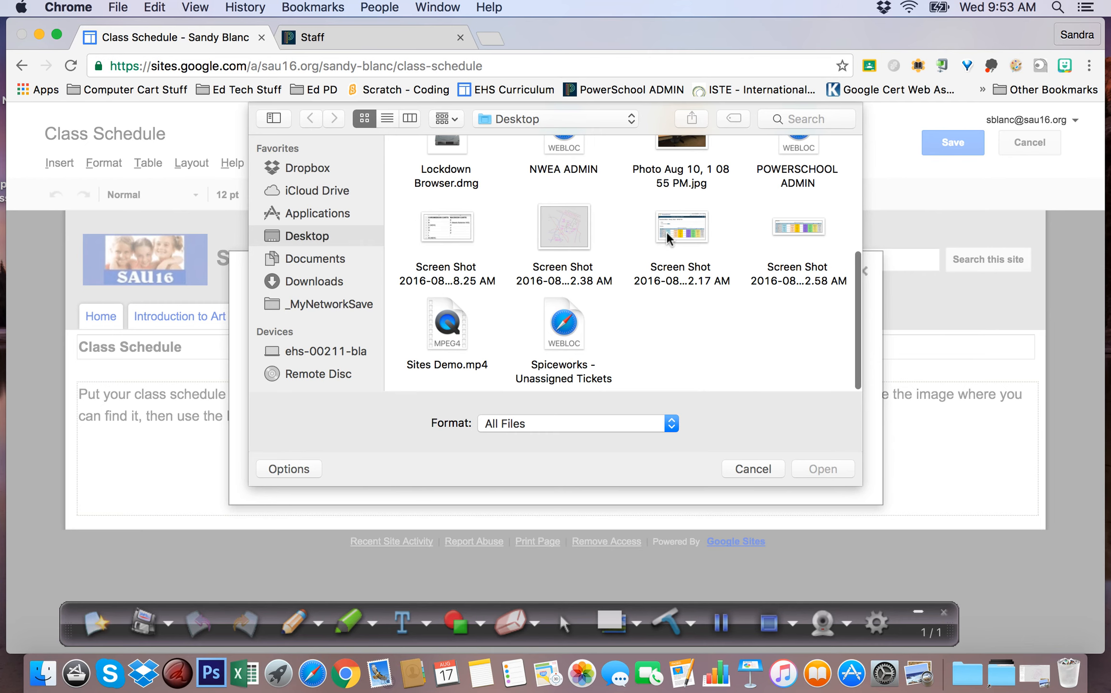
left_click(814, 231)
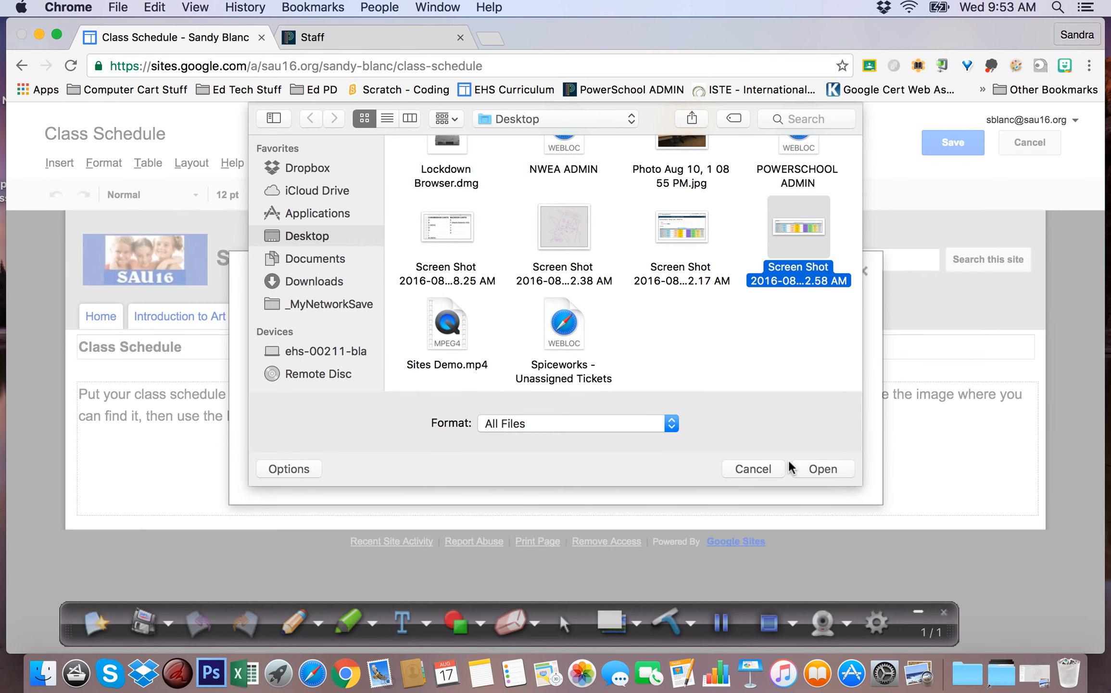
left_click(822, 469)
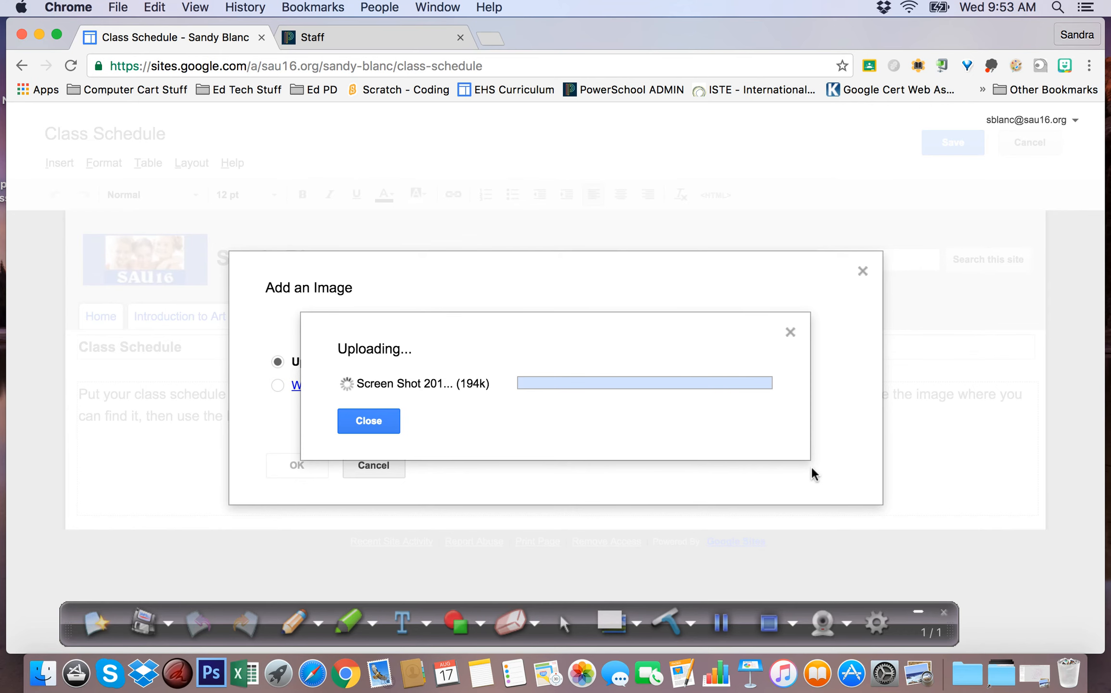
Insert the uploaded schedule screenshot and set it to 100% size
left_click(294, 550)
scroll(568, 418, "down", 6)
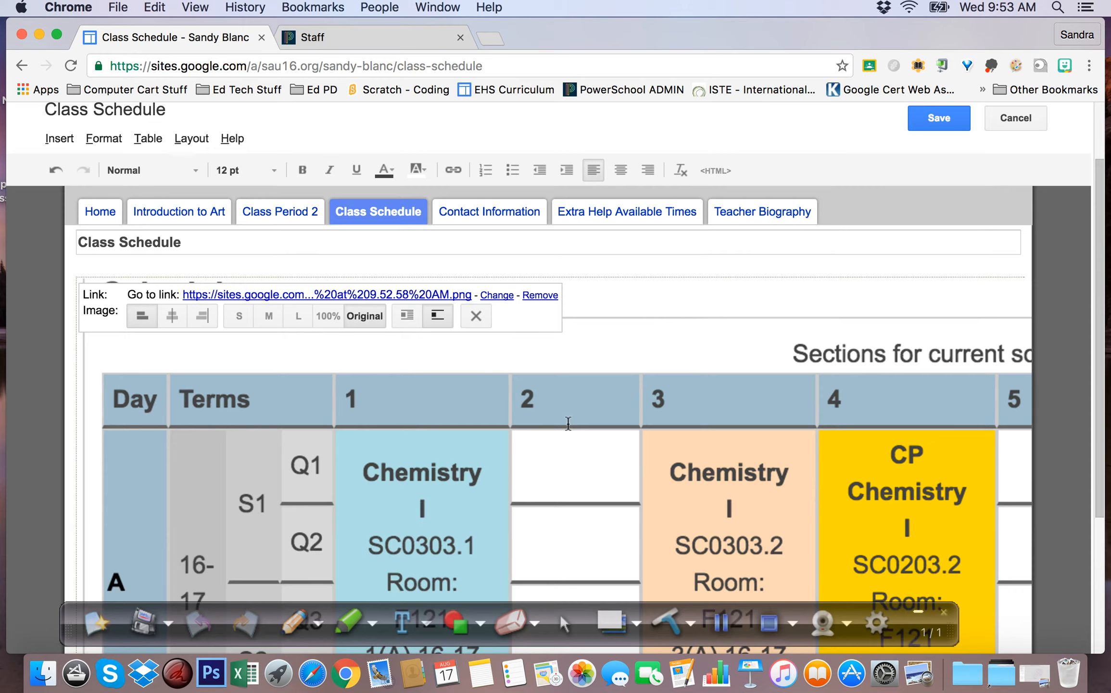
scroll(569, 420, "up", 4)
scroll(569, 419, "down", 1)
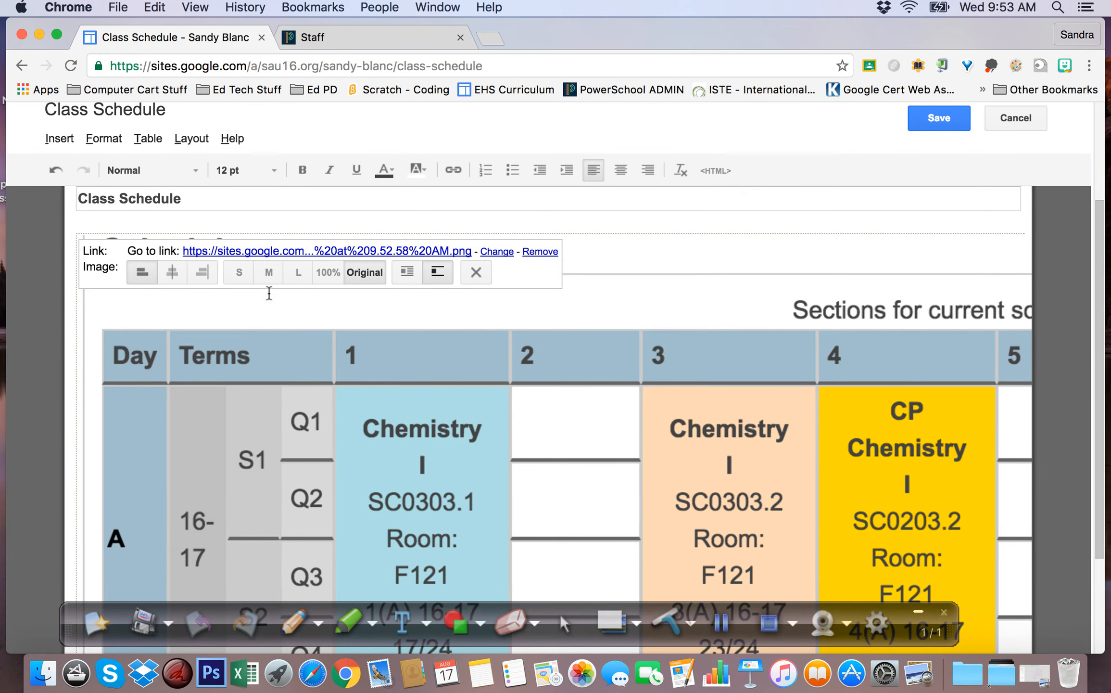
left_click(241, 280)
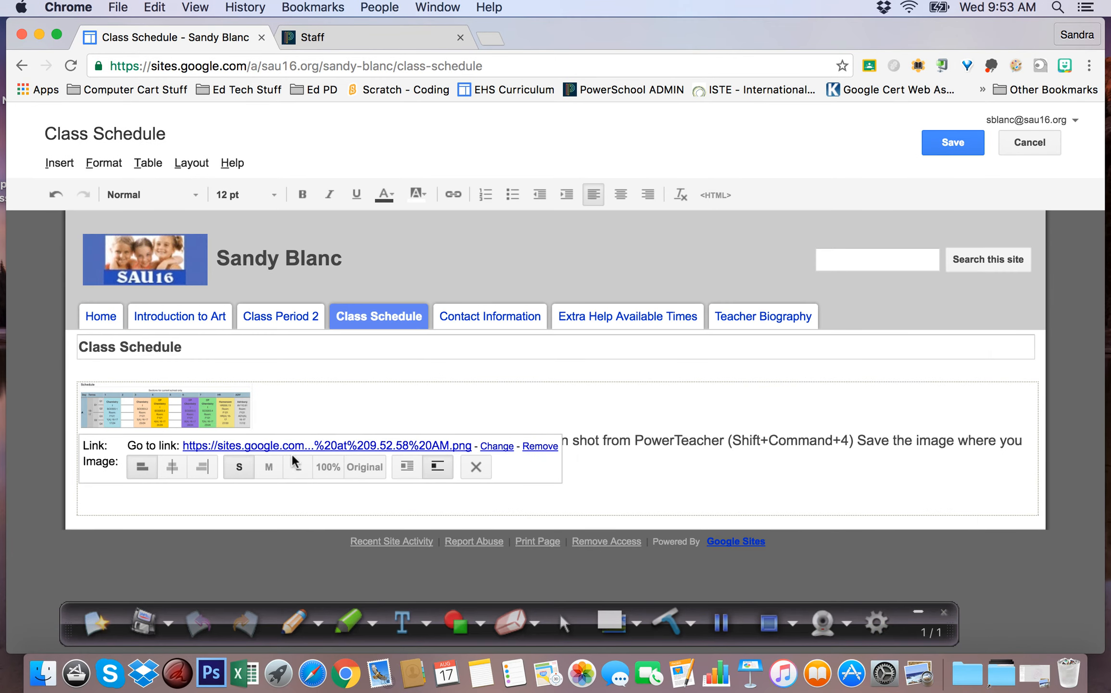
left_click(328, 467)
scroll(417, 358, "down", 4)
scroll(417, 360, "up", 5)
scroll(418, 401, "down", 1)
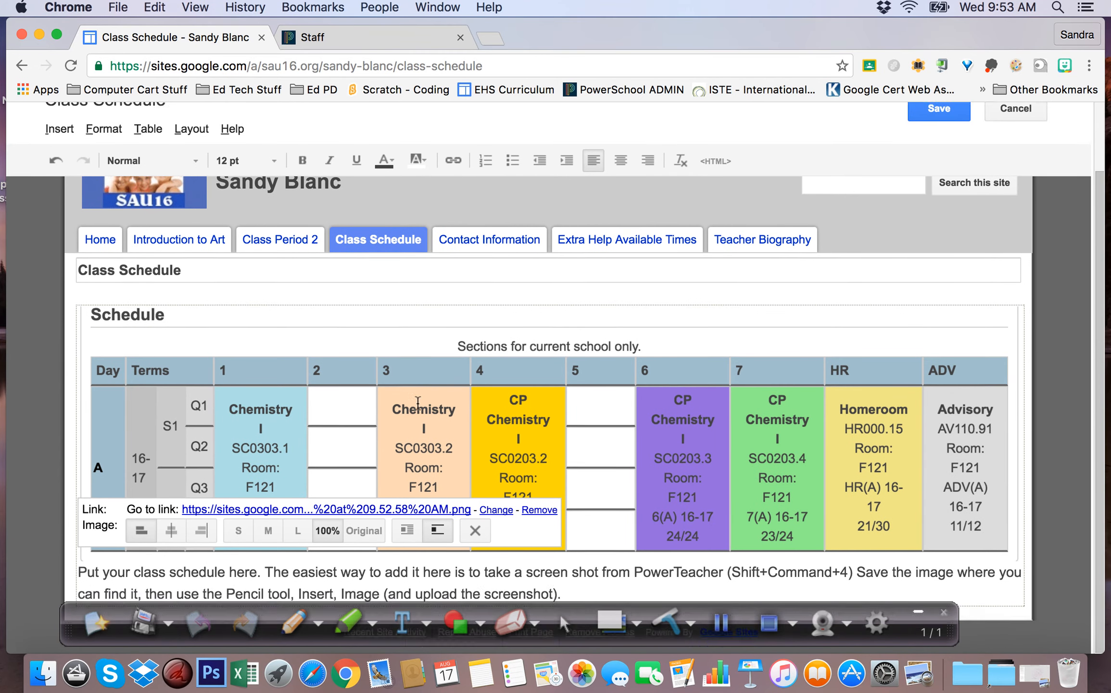
scroll(830, 566, "up", 1)
left_click_drag(914, 640, 916, 677)
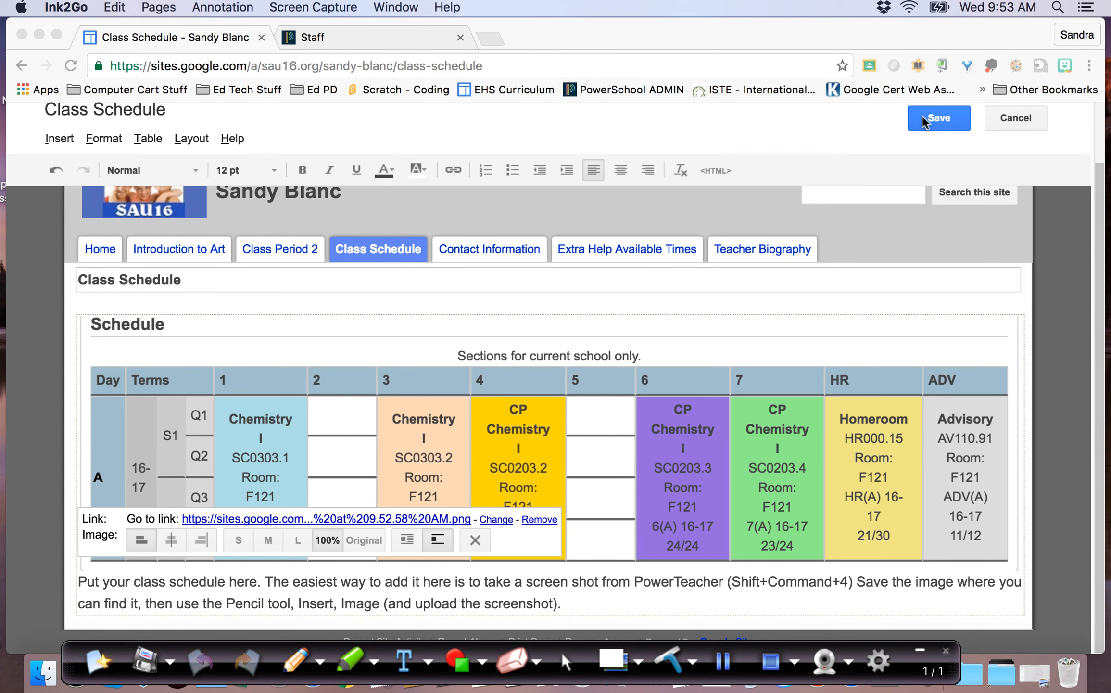
Delete the placeholder instruction paragraph and save the Class Schedule page
left_click(573, 609)
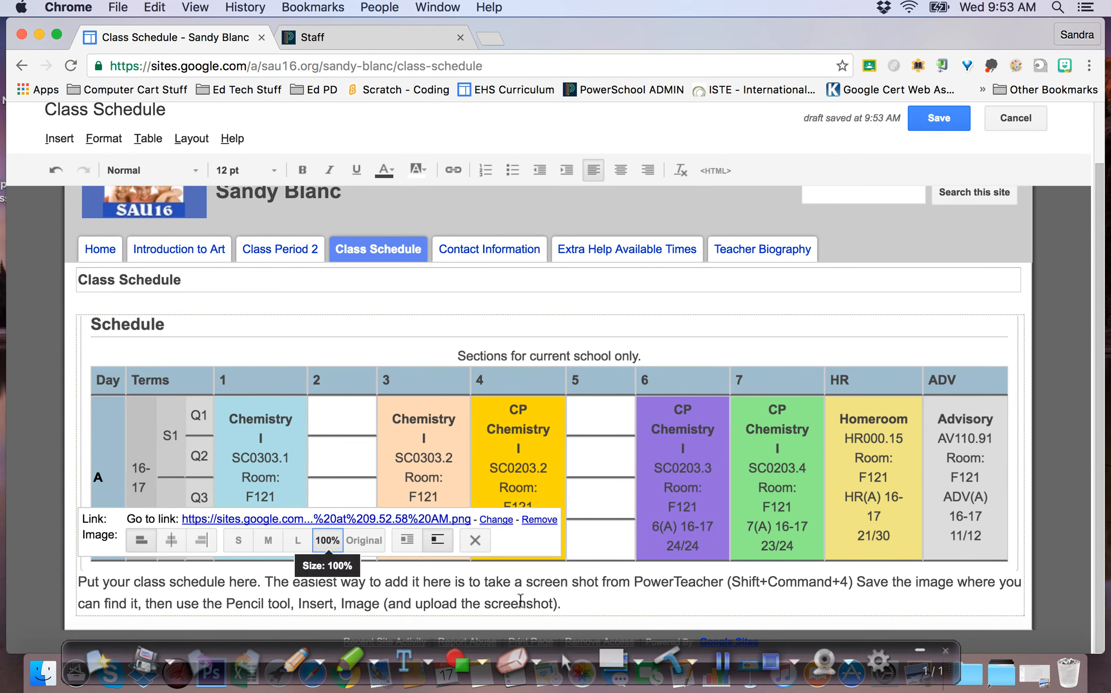
key("super+a")
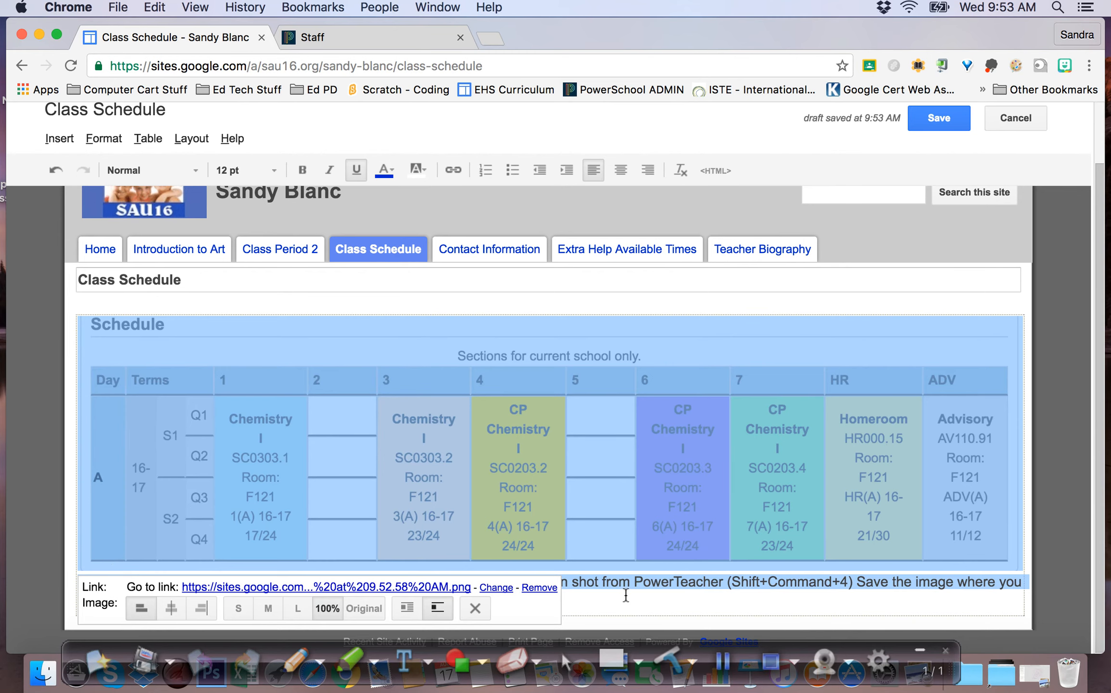
left_click(625, 595)
left_click_drag(566, 602, 82, 586)
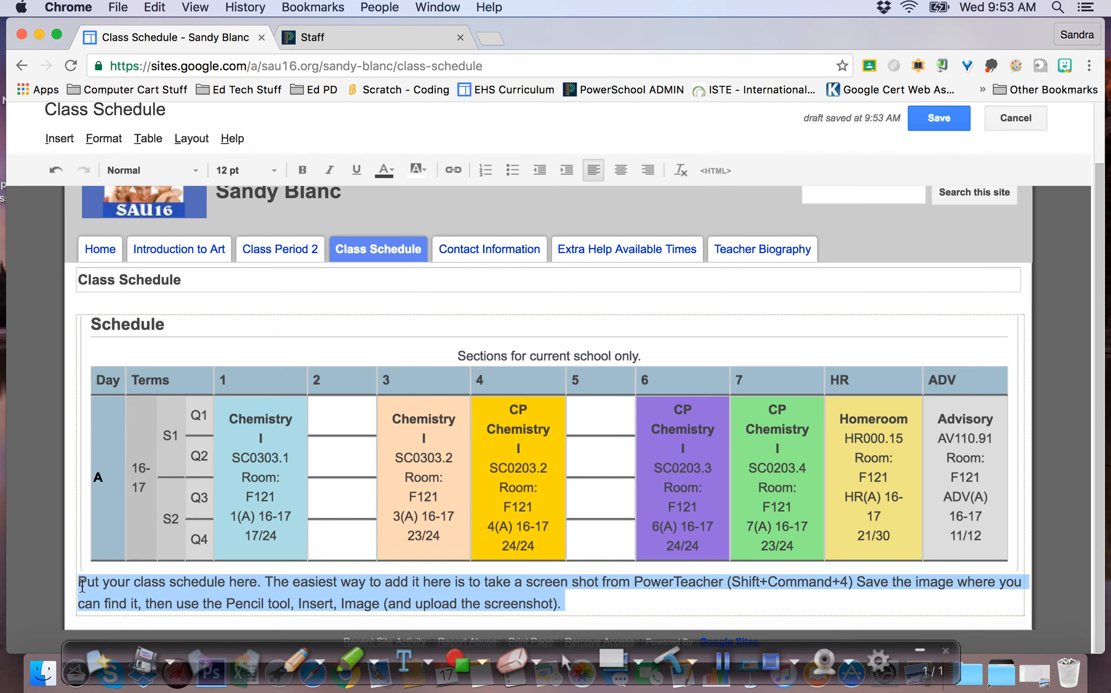
key("BackSpace")
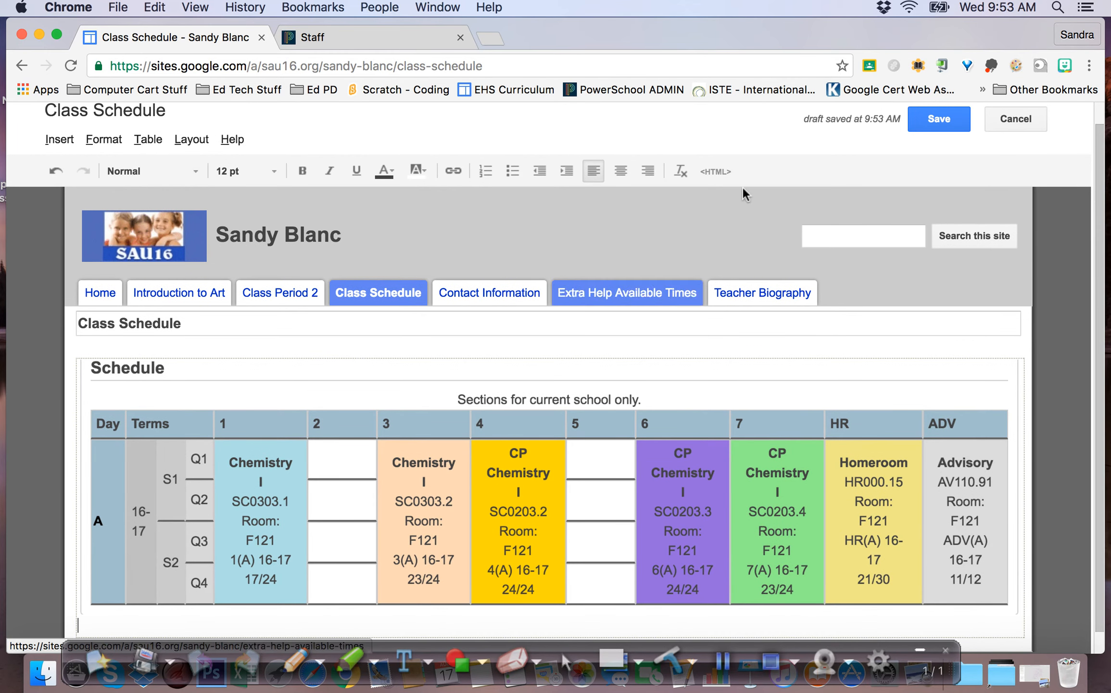
left_click(938, 121)
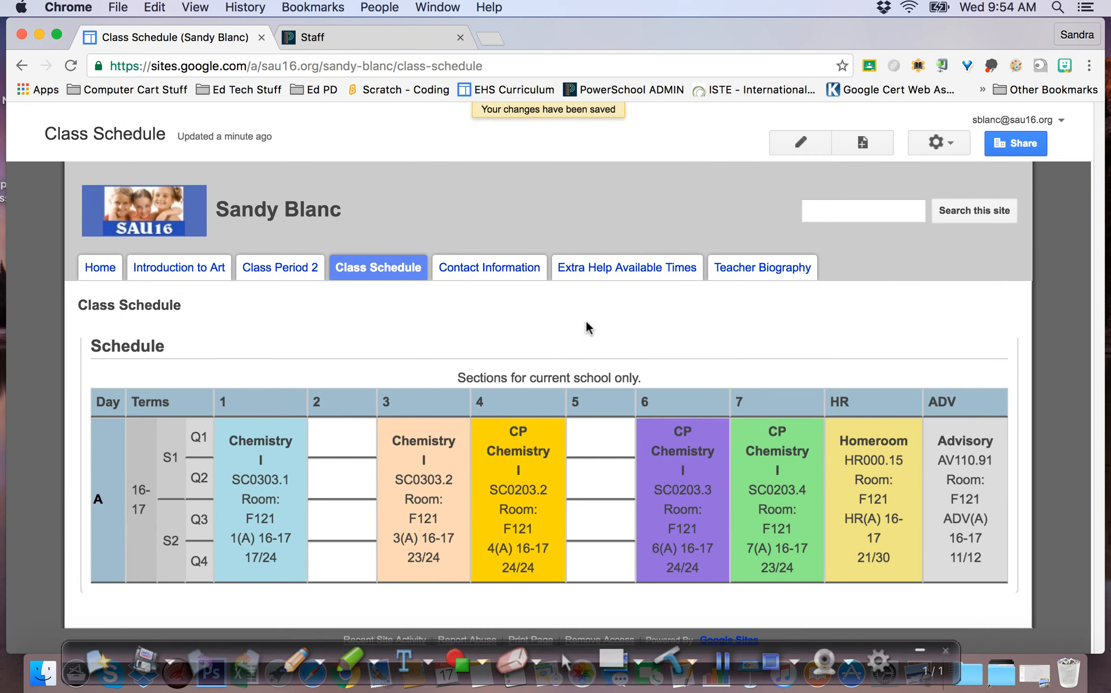
Edit the Teacher Biography page and change its layout to Two column (simple)
left_click(723, 661)
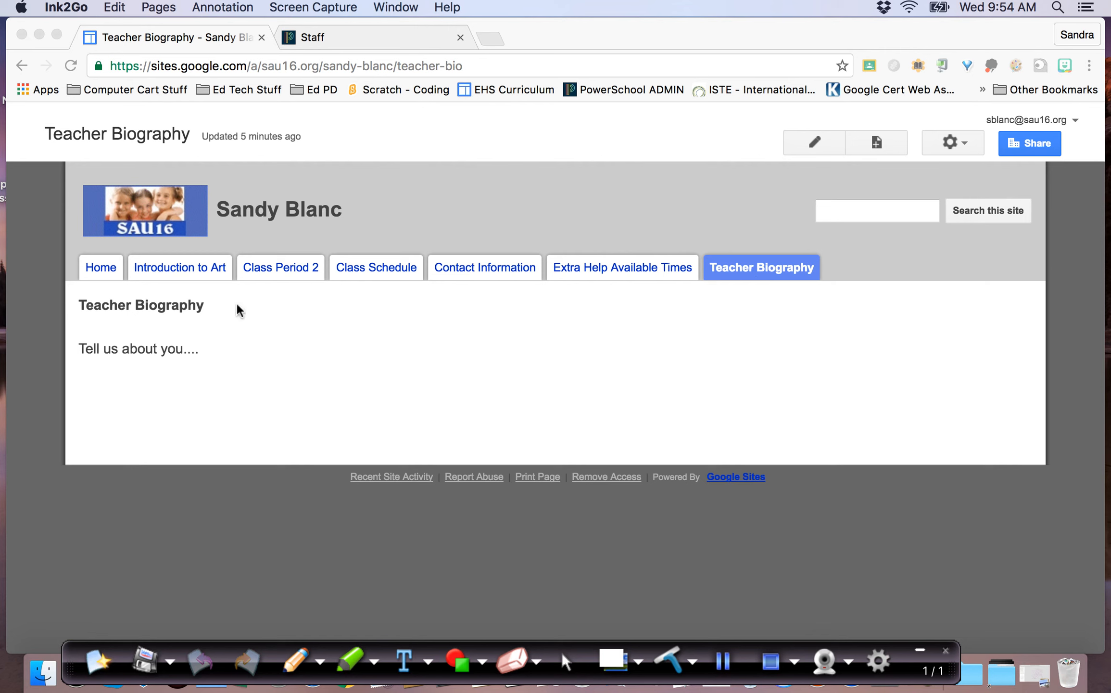
left_click(821, 151)
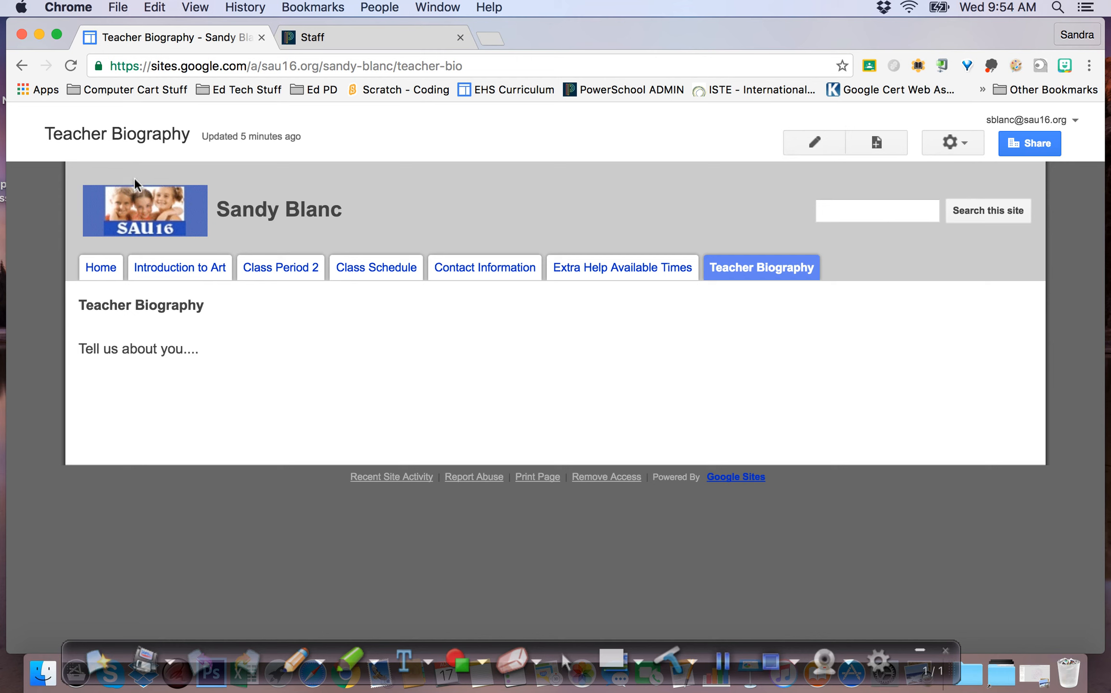
left_click(818, 145)
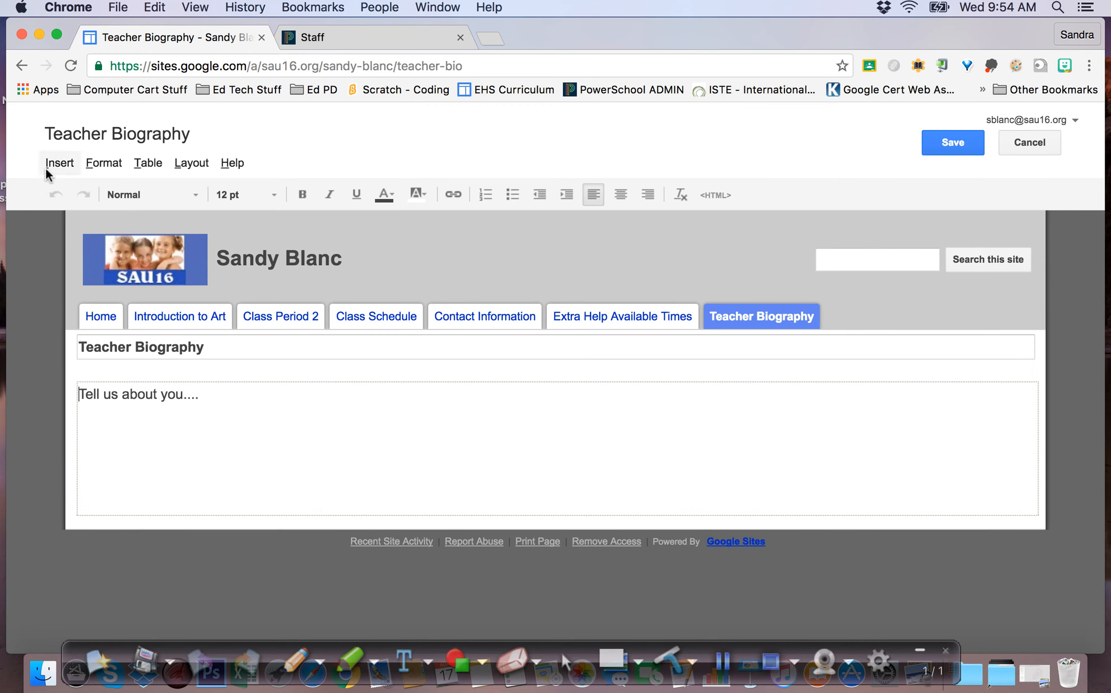
left_click(48, 168)
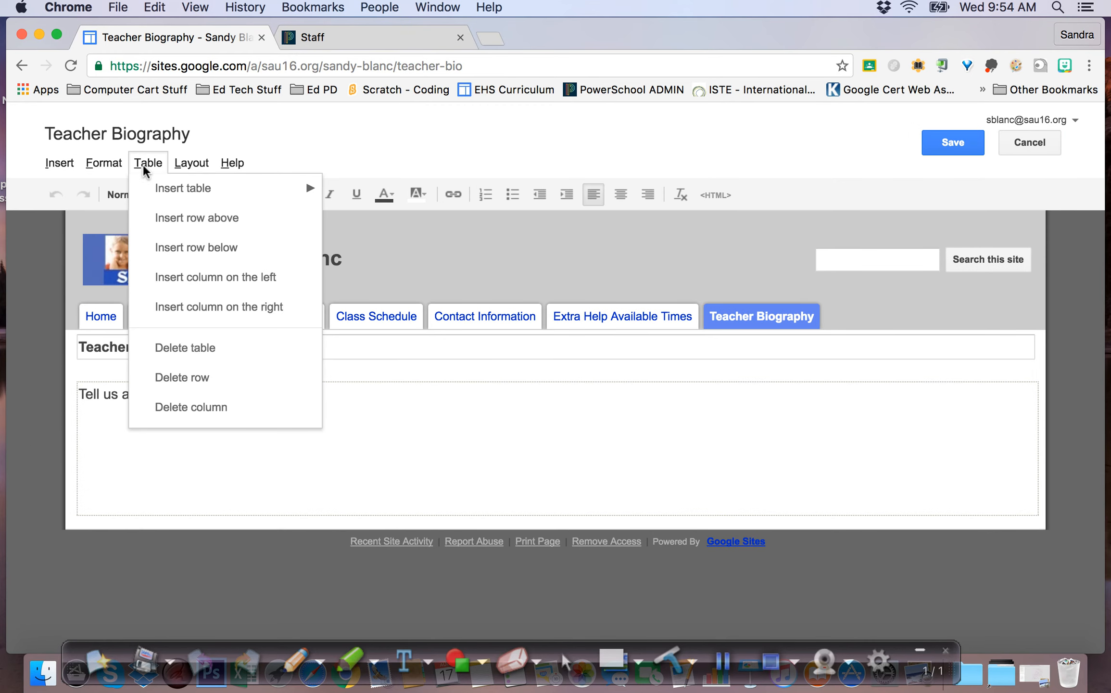
mouse_move(170, 169)
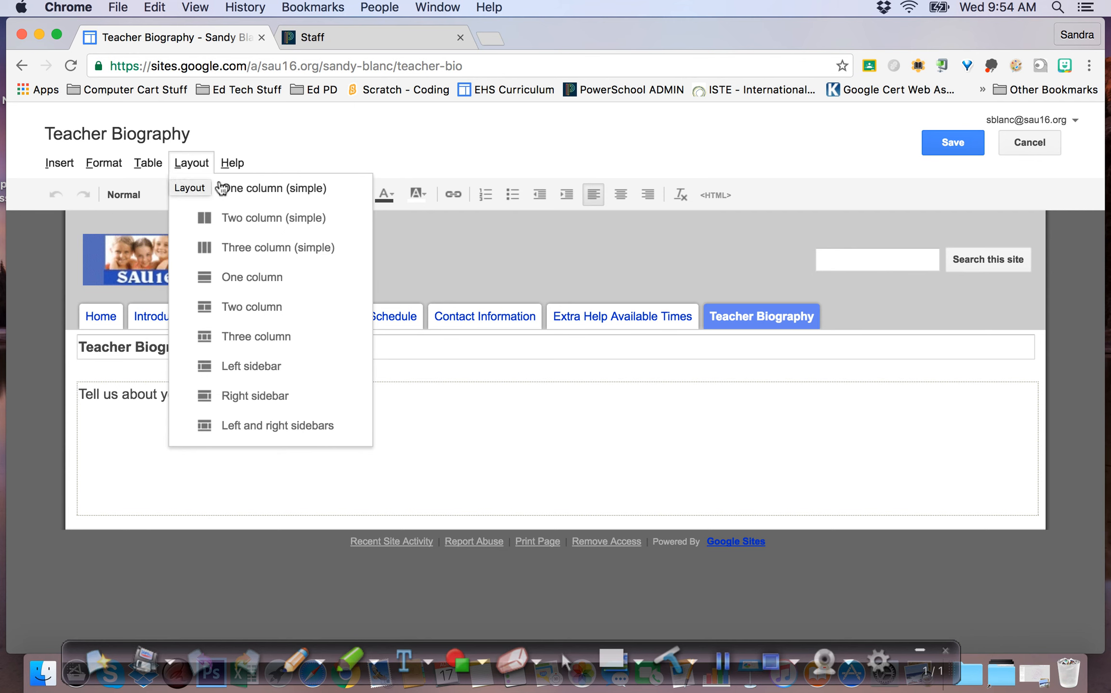
left_click(189, 218)
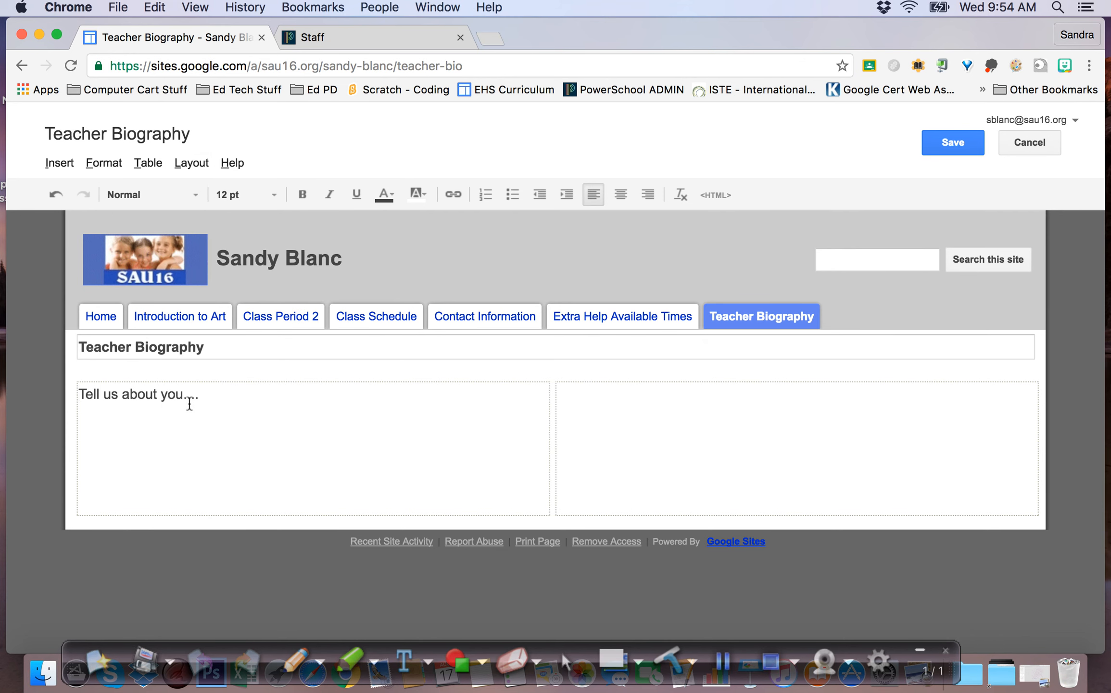
Remove the left column's 'Tell us about you...' placeholder text
triple_click(149, 390)
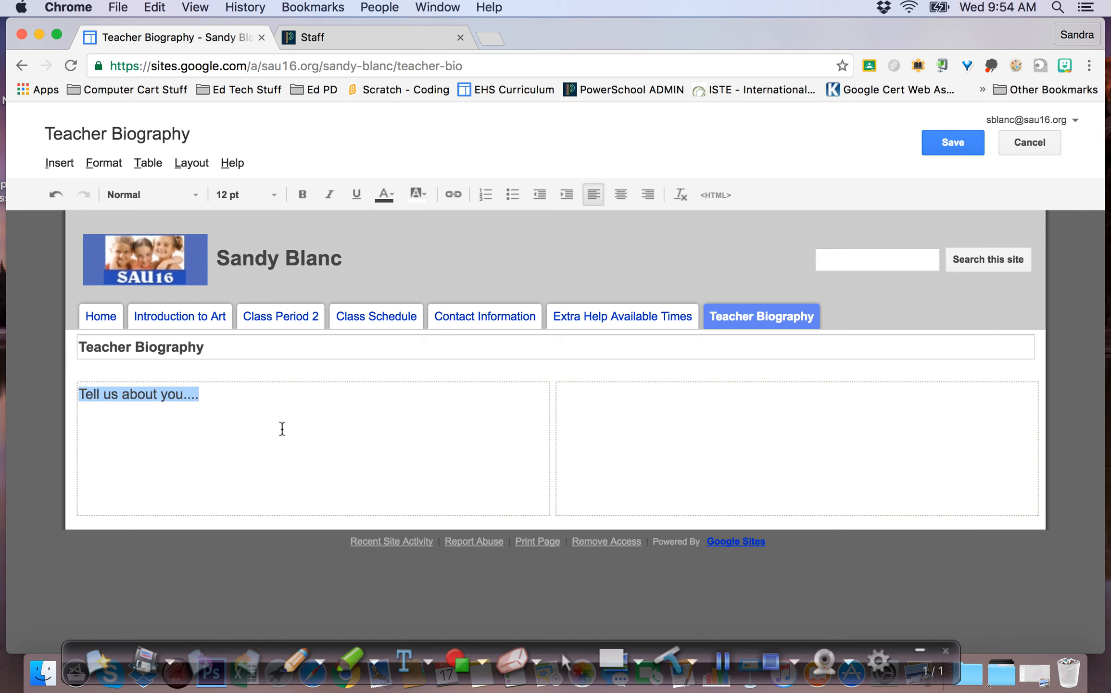
left_click(263, 403)
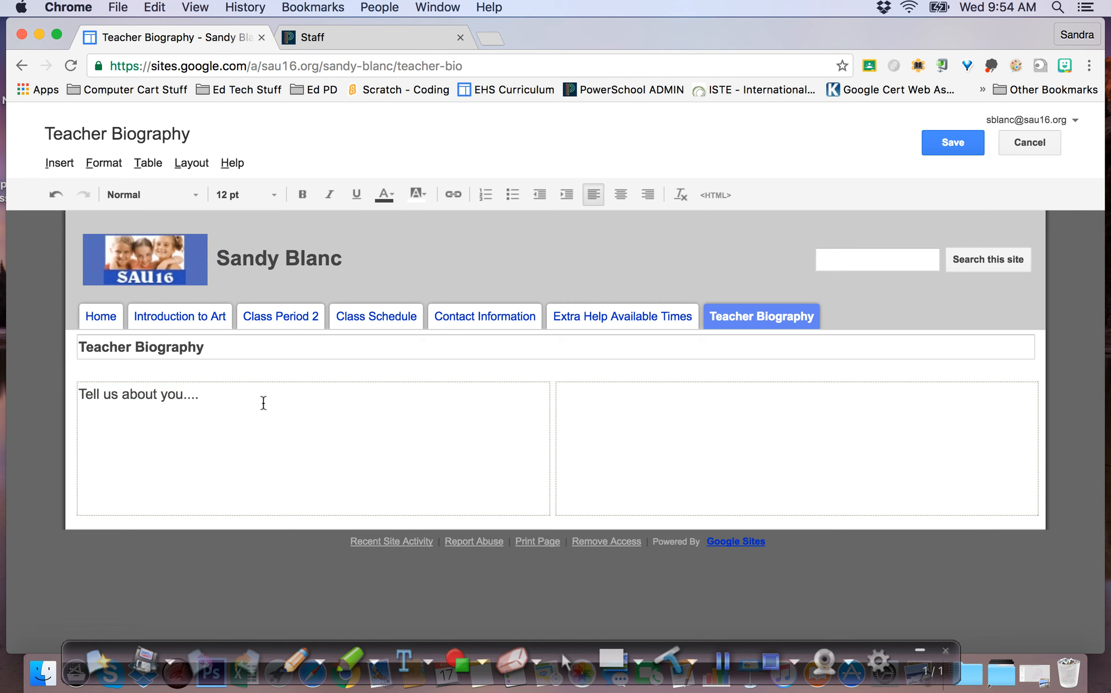
left_click_drag(195, 398, 29, 397)
key("BackSpace")
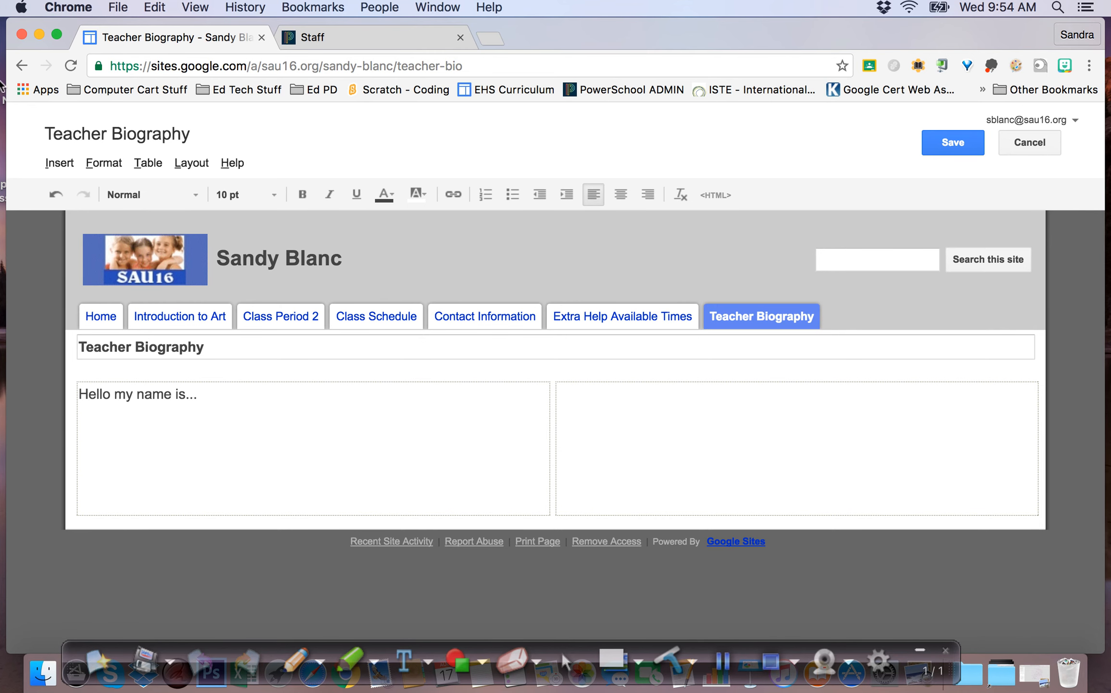
Insert photo 7700202_orig.jpg at size S in the right column and save the page
left_click(58, 166)
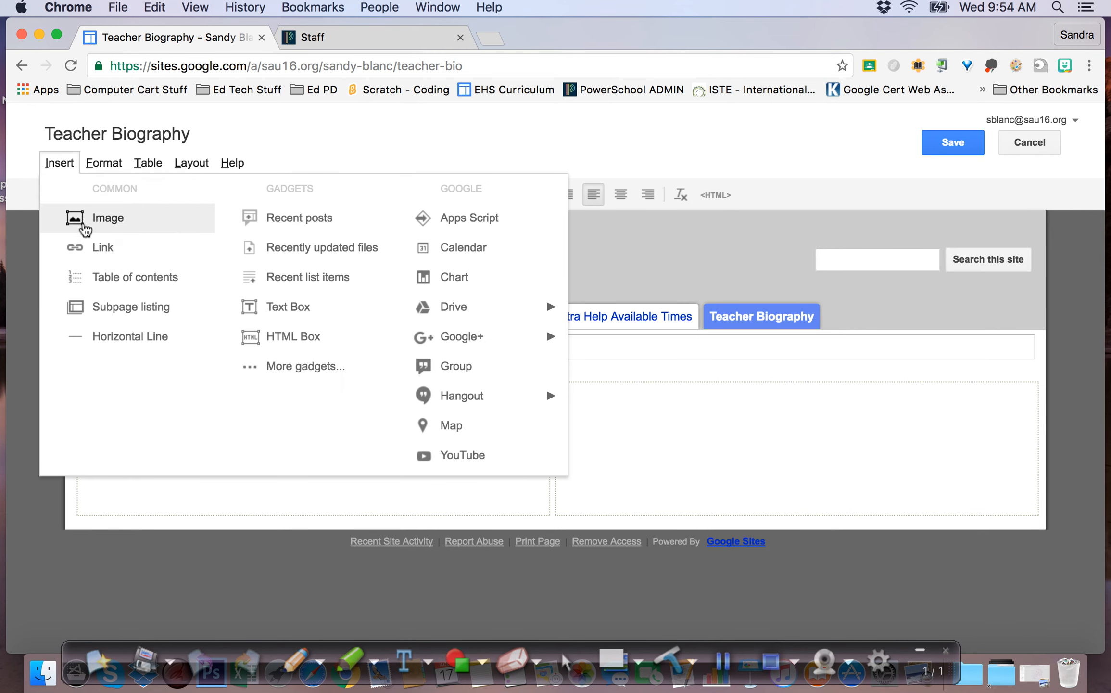
left_click(92, 223)
left_click(445, 368)
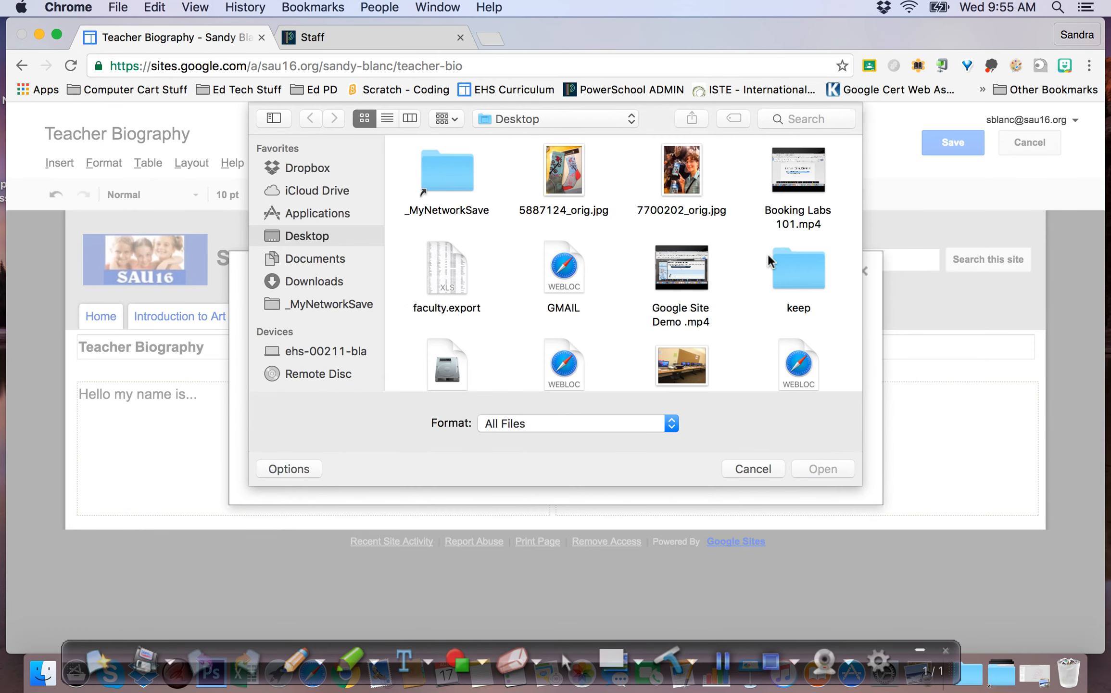
left_click(691, 183)
left_click(818, 471)
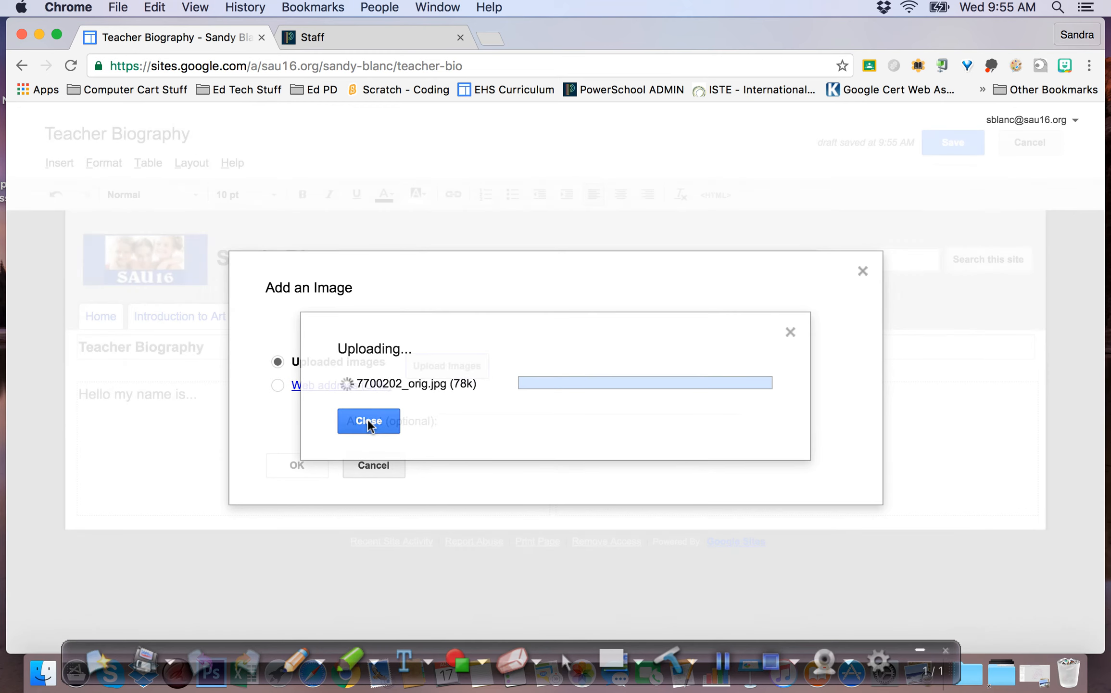
left_click(369, 422)
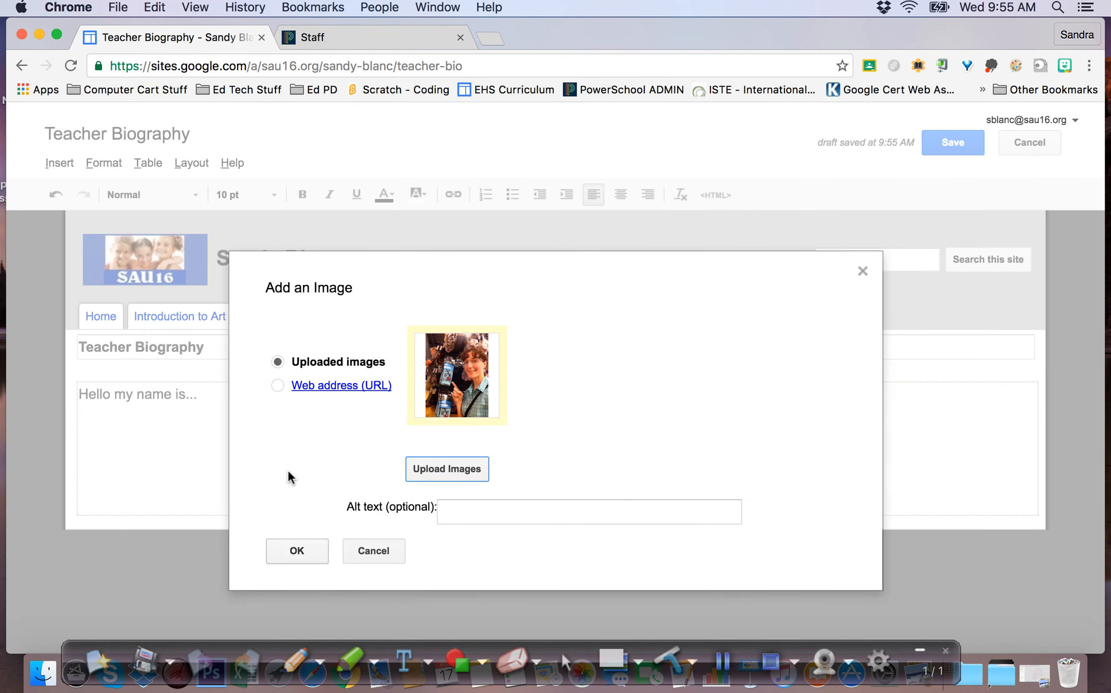
left_click(295, 550)
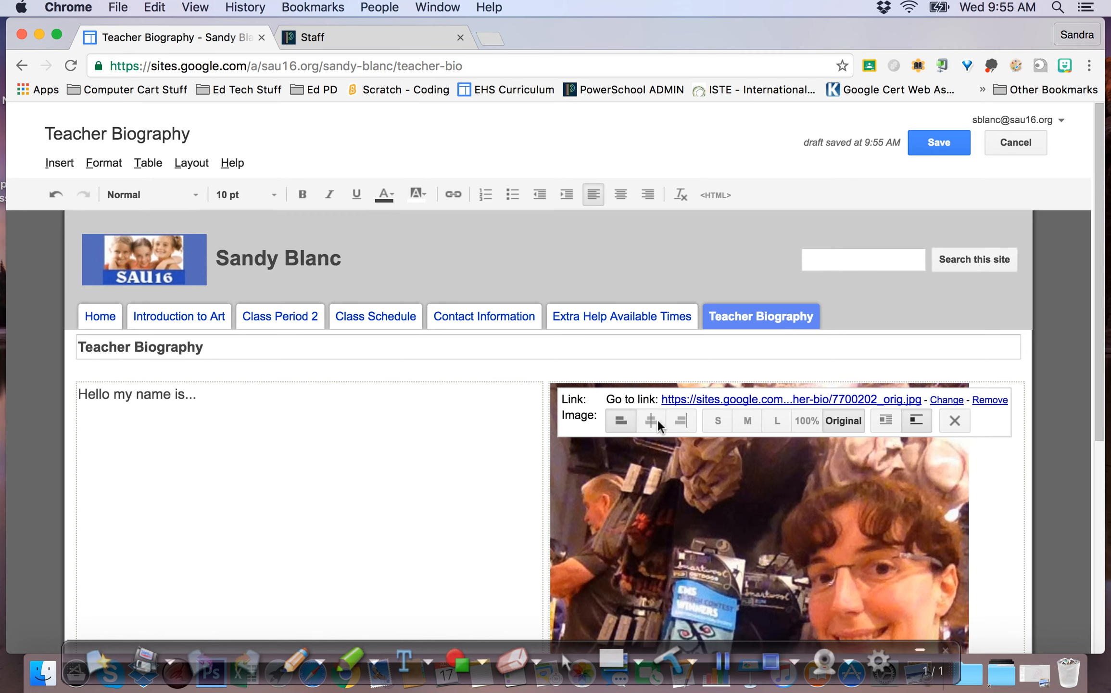
left_click(718, 420)
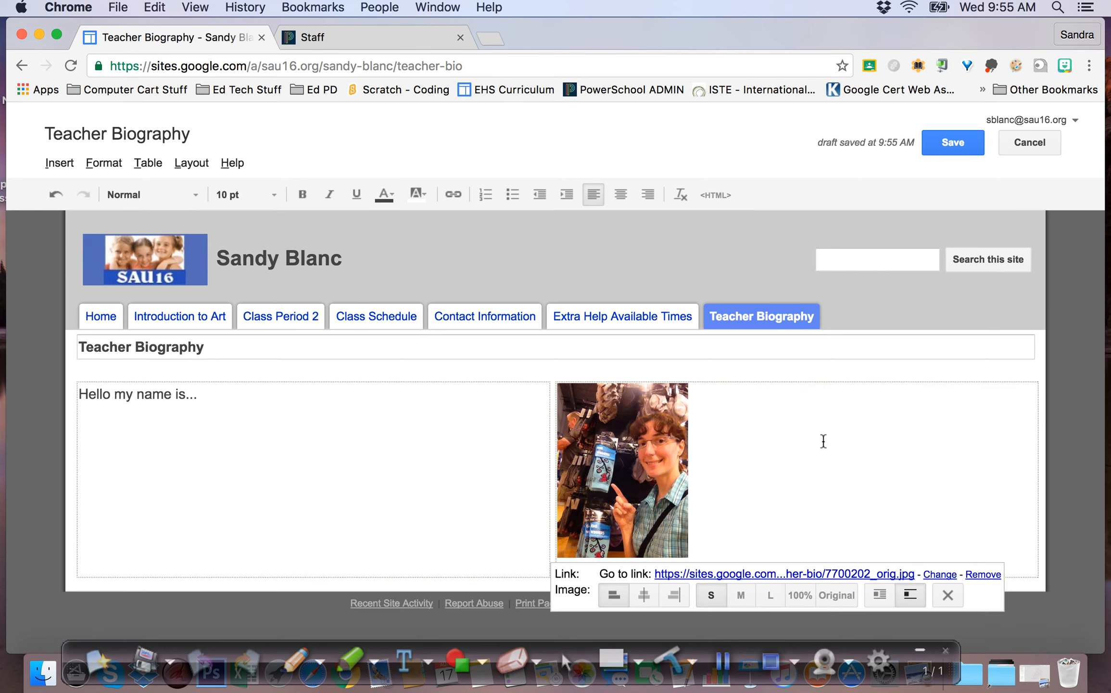
left_click(956, 145)
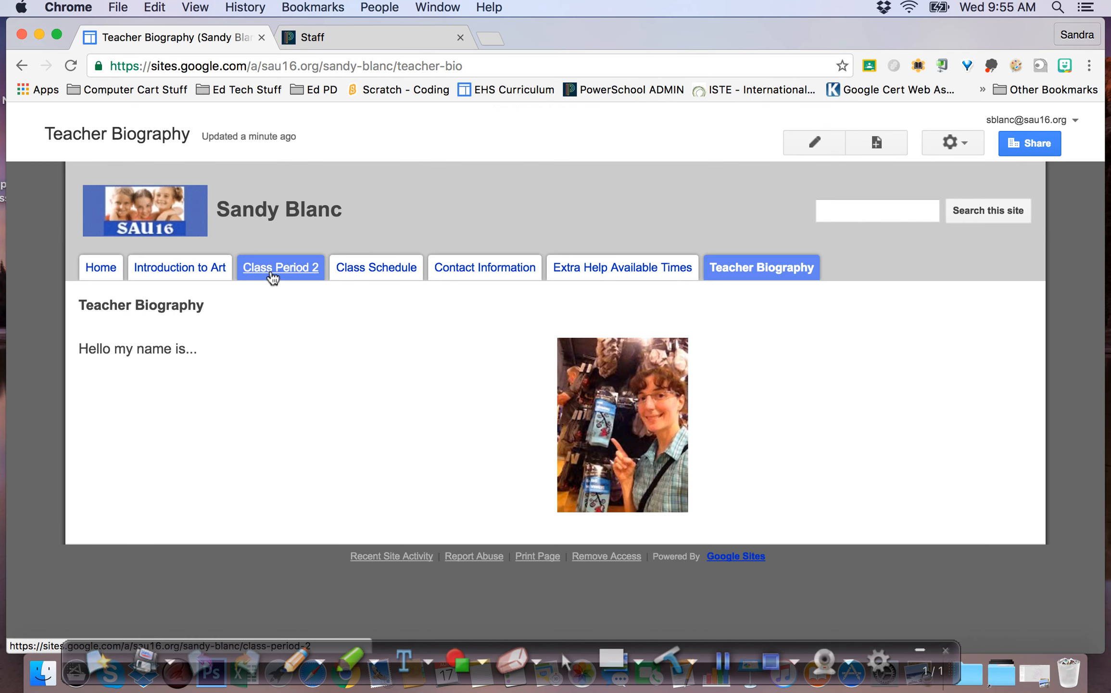
Create and save a new top-level page named 'Drawing I'
left_click(875, 142)
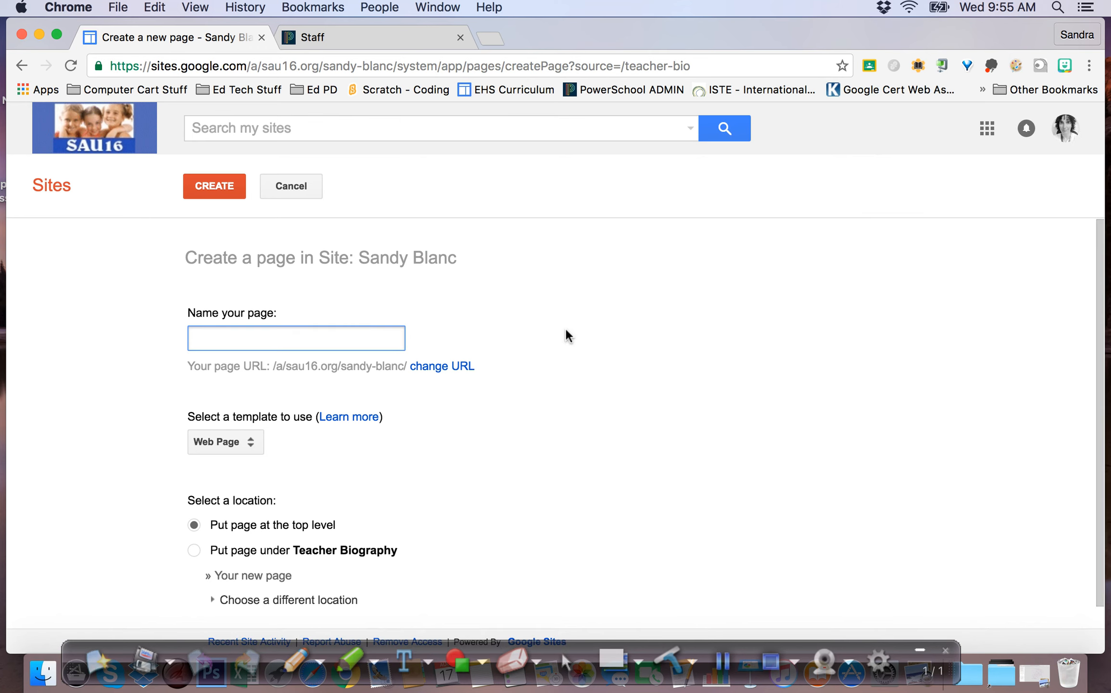
scroll(555, 307, "down", 1)
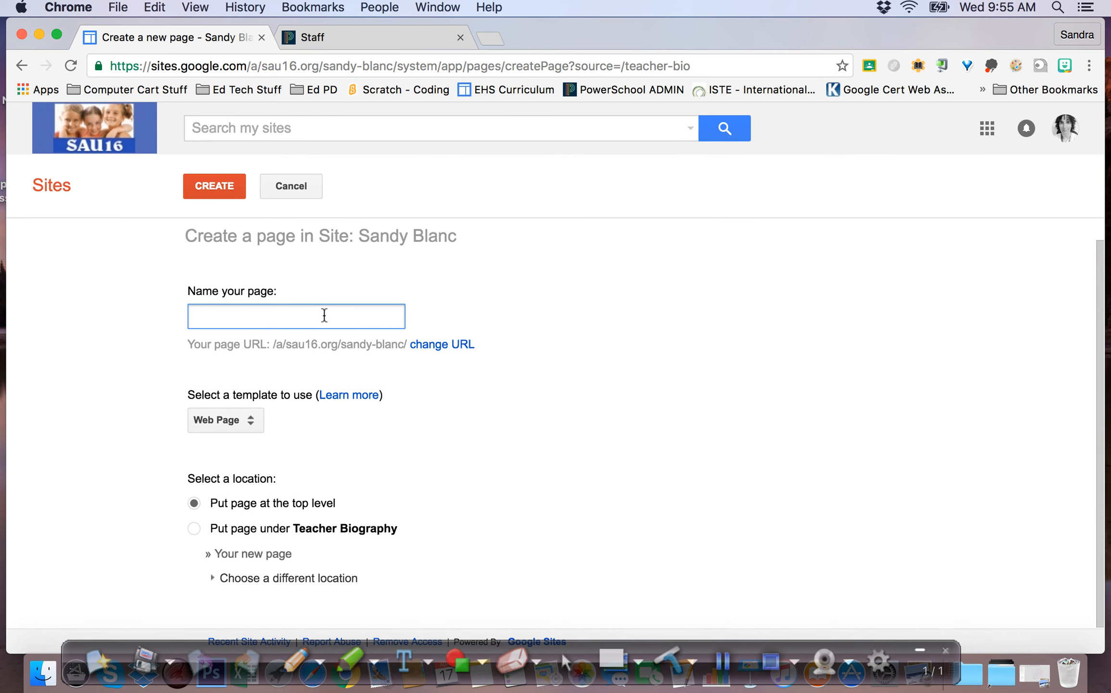
type("Drawing I")
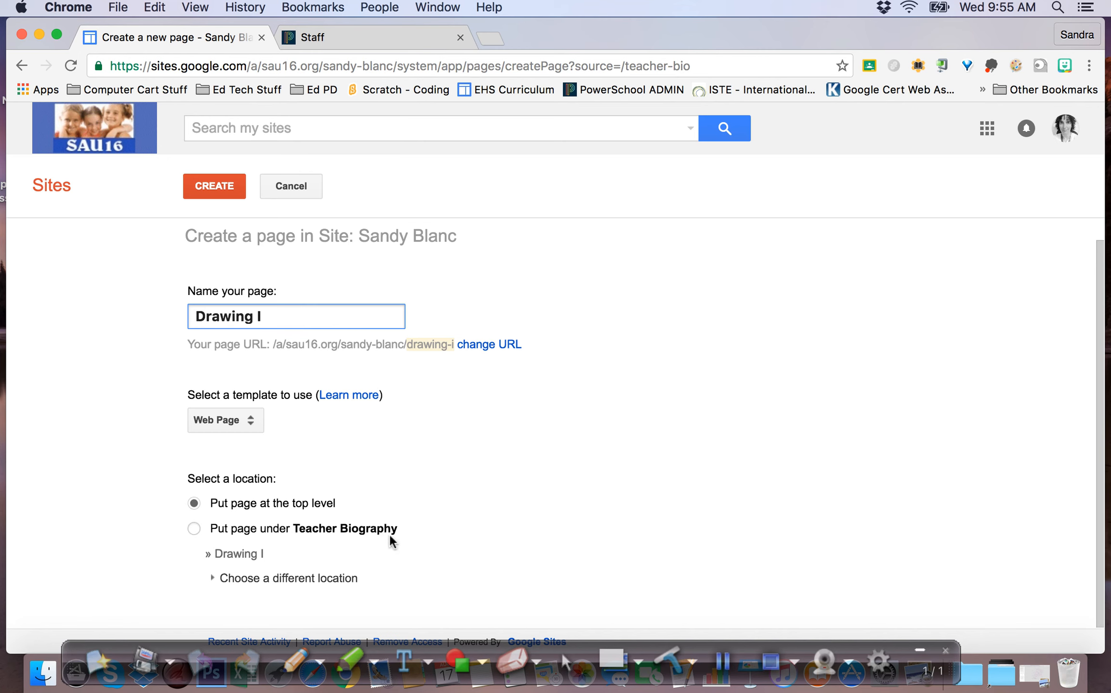
left_click(224, 185)
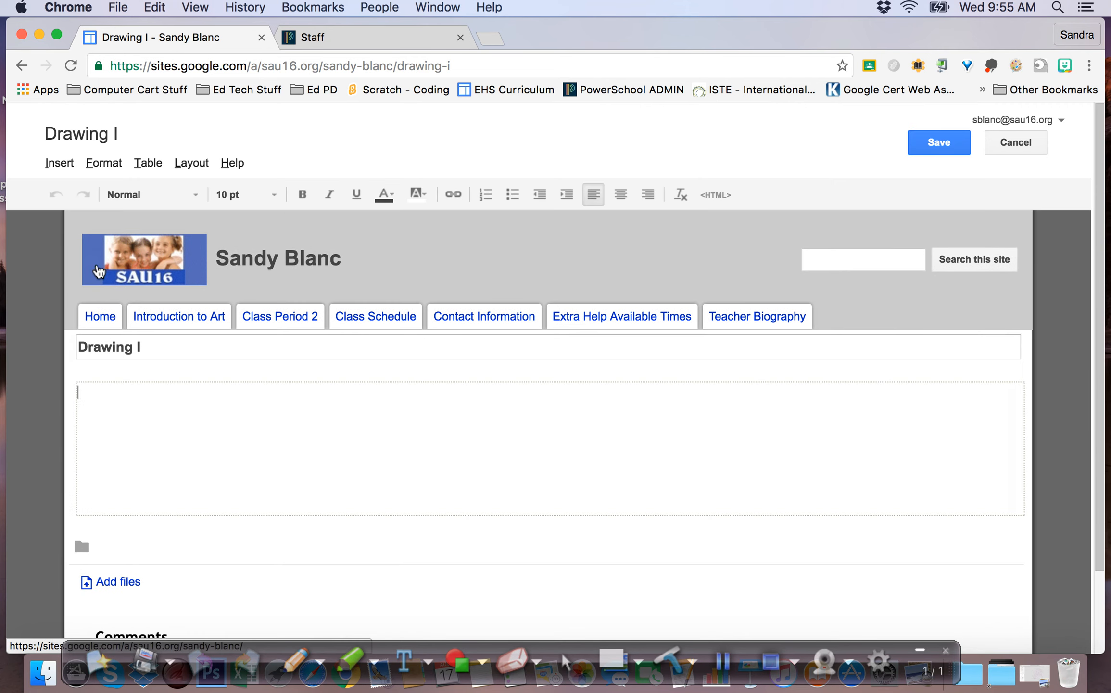
left_click(957, 141)
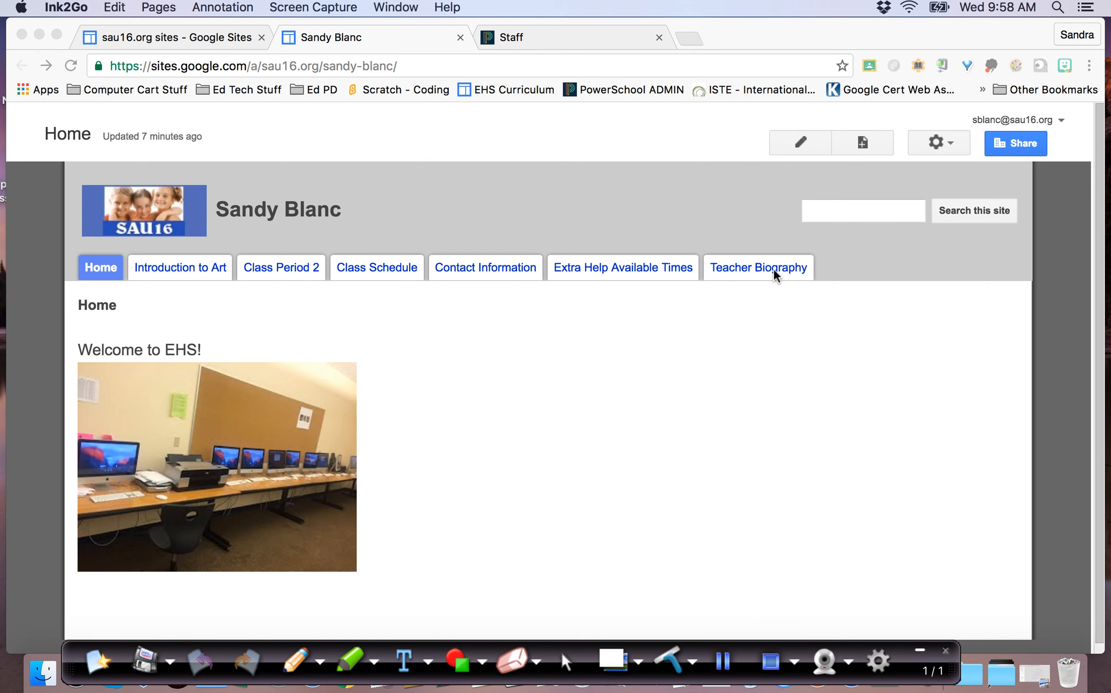
Add the Drawing I page to the site navigation bar through Edit site layout
left_click(950, 140)
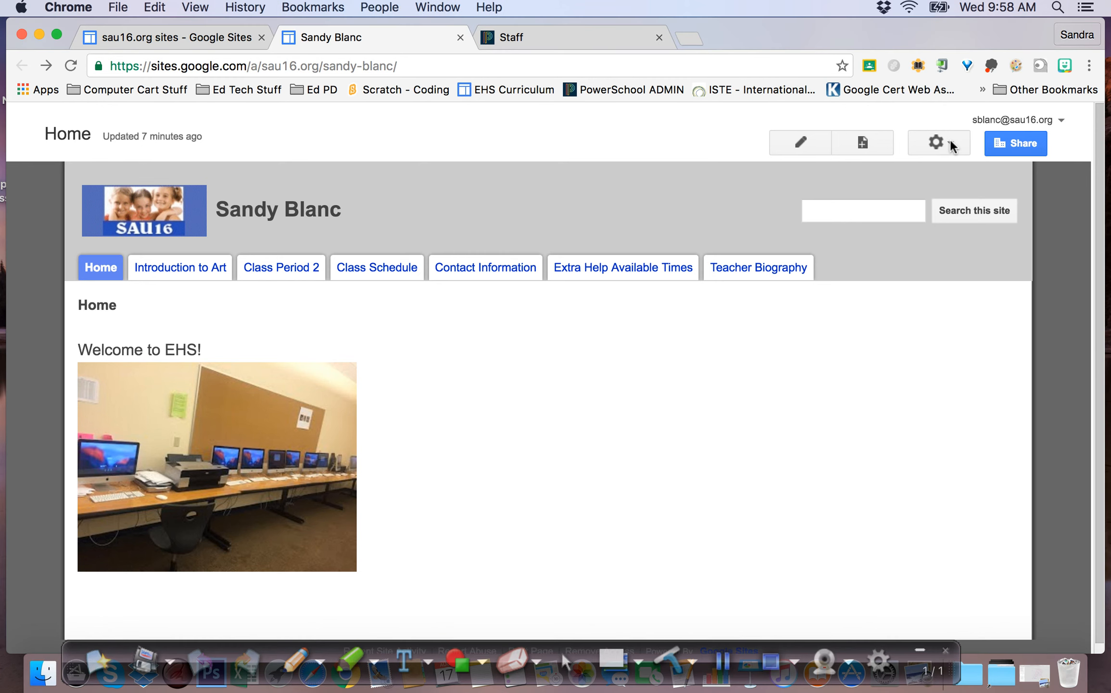
left_click(949, 140)
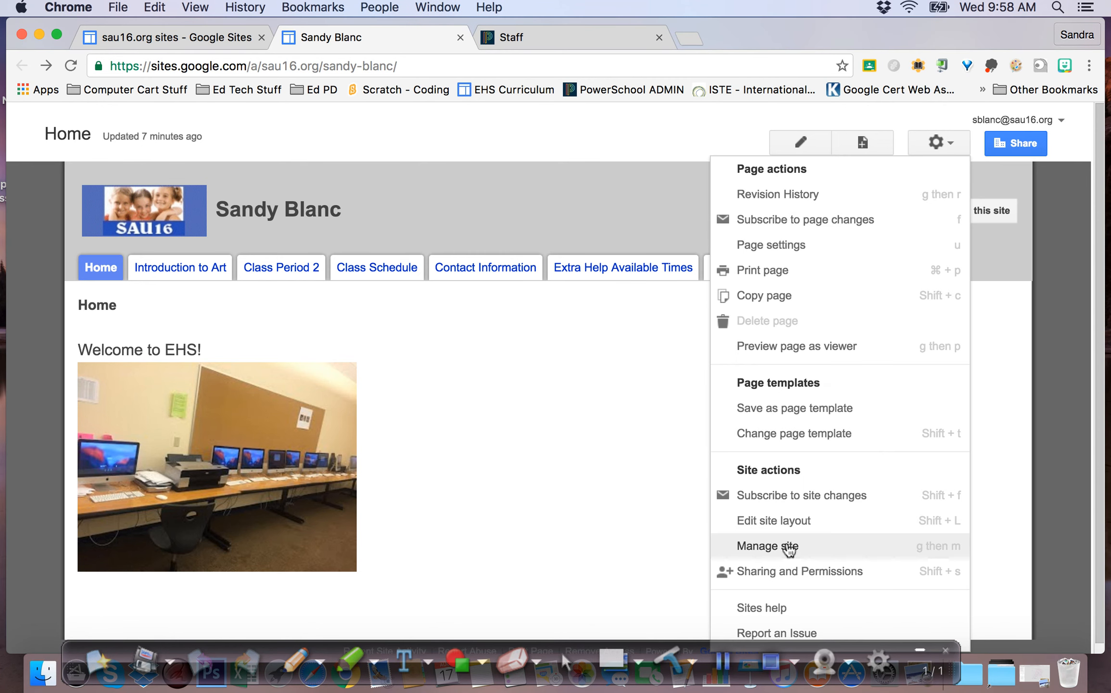
left_click(789, 523)
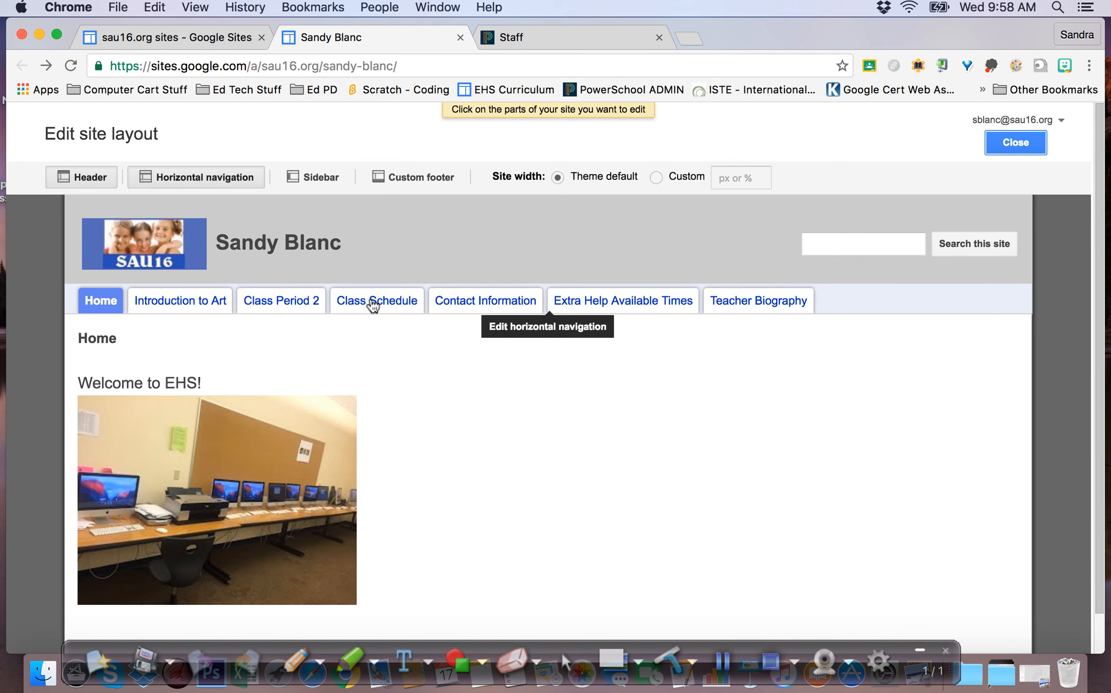
left_click(750, 308)
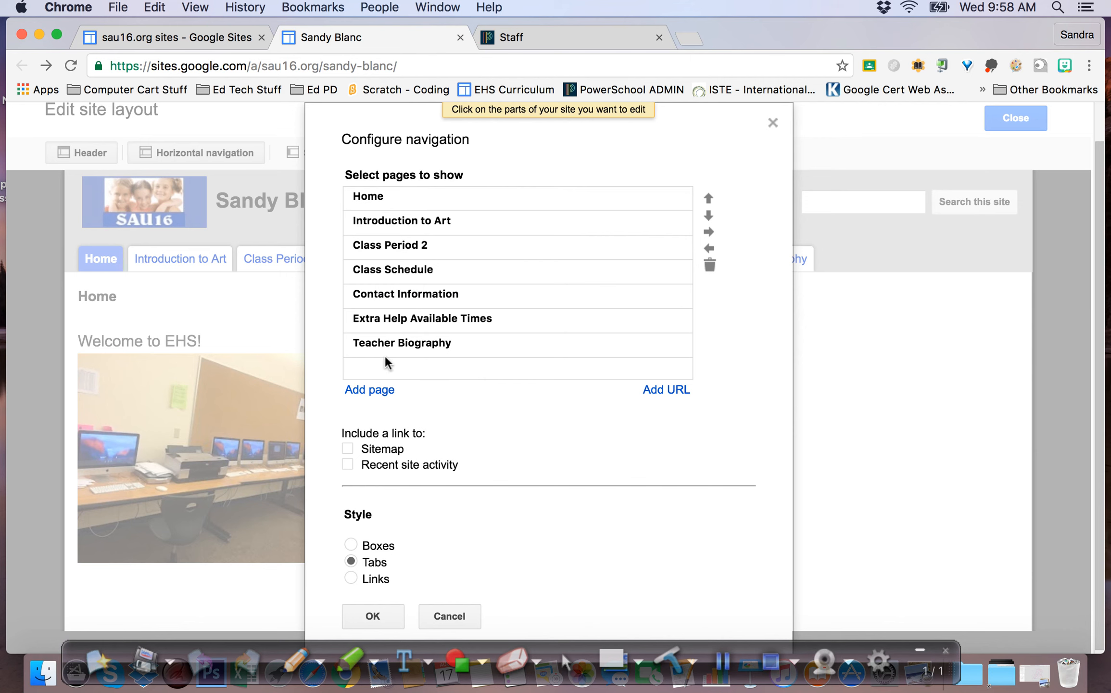
left_click(367, 390)
scroll(496, 508, "down", 3)
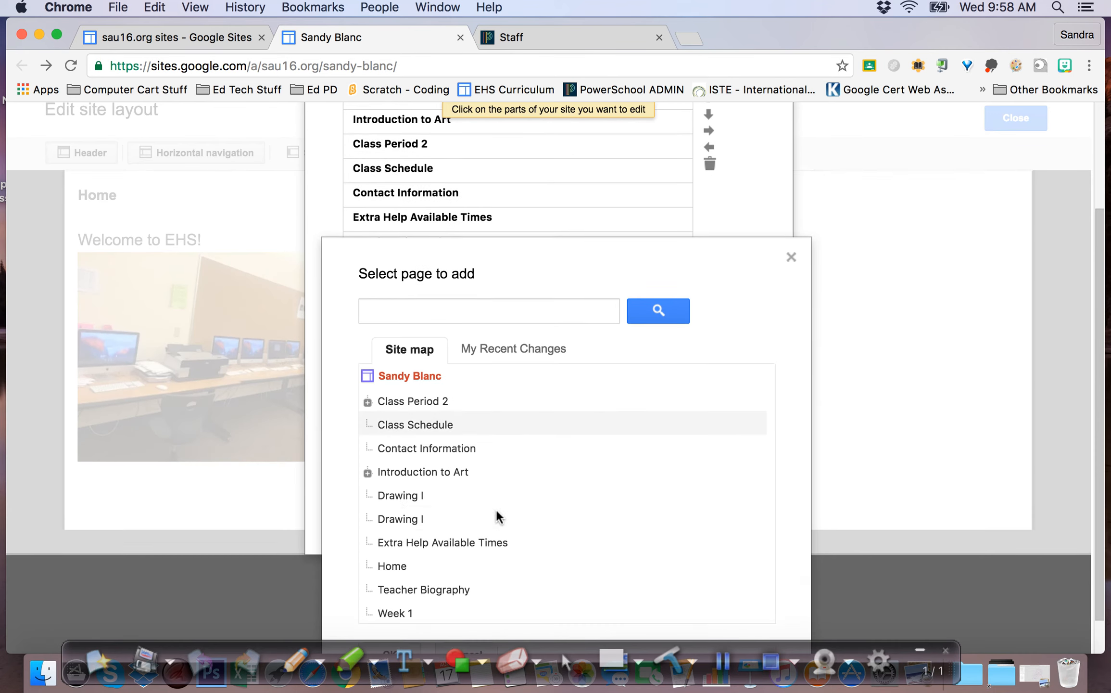
left_click(399, 496)
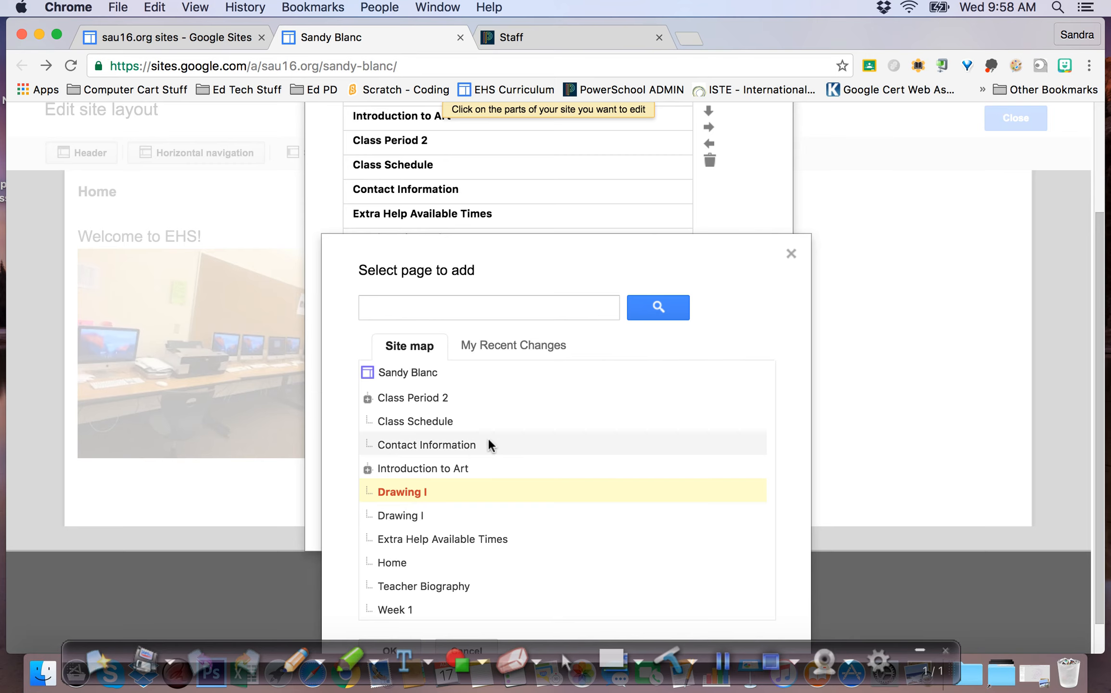
scroll(520, 423, "down", 1)
left_click(390, 613)
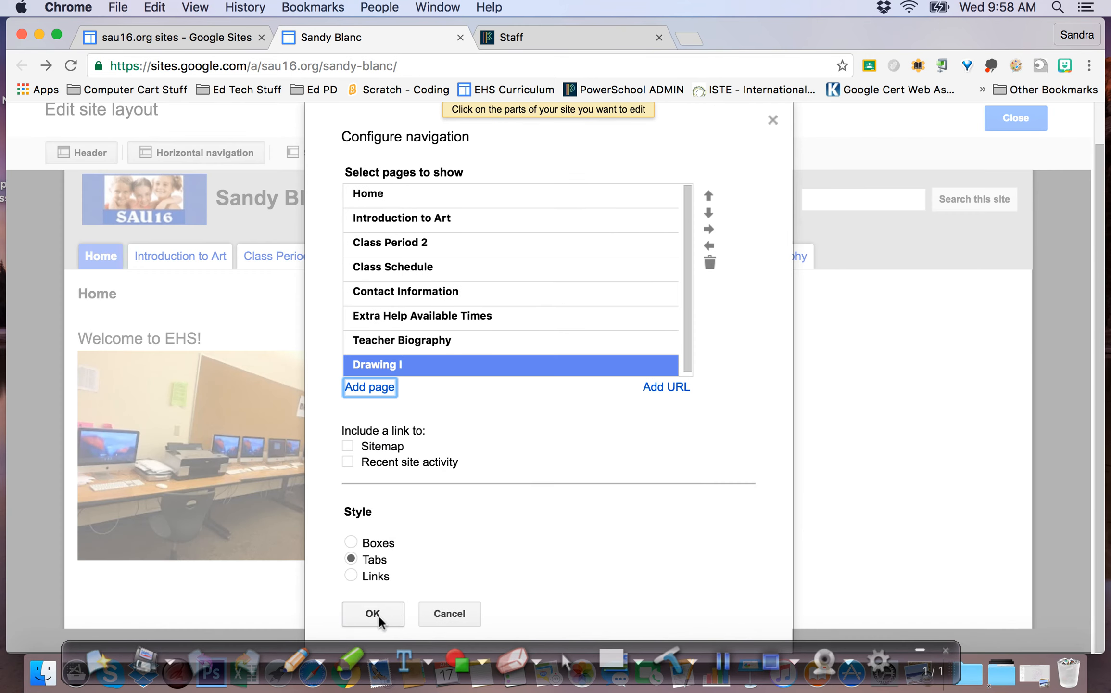
left_click(383, 612)
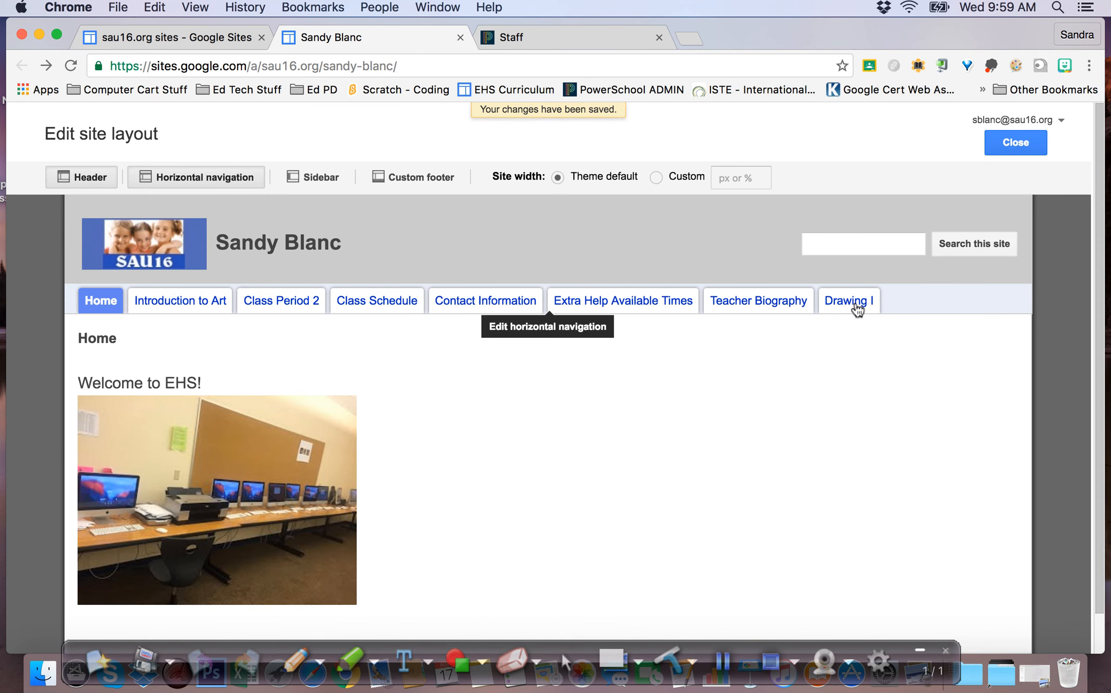
left_click(1012, 147)
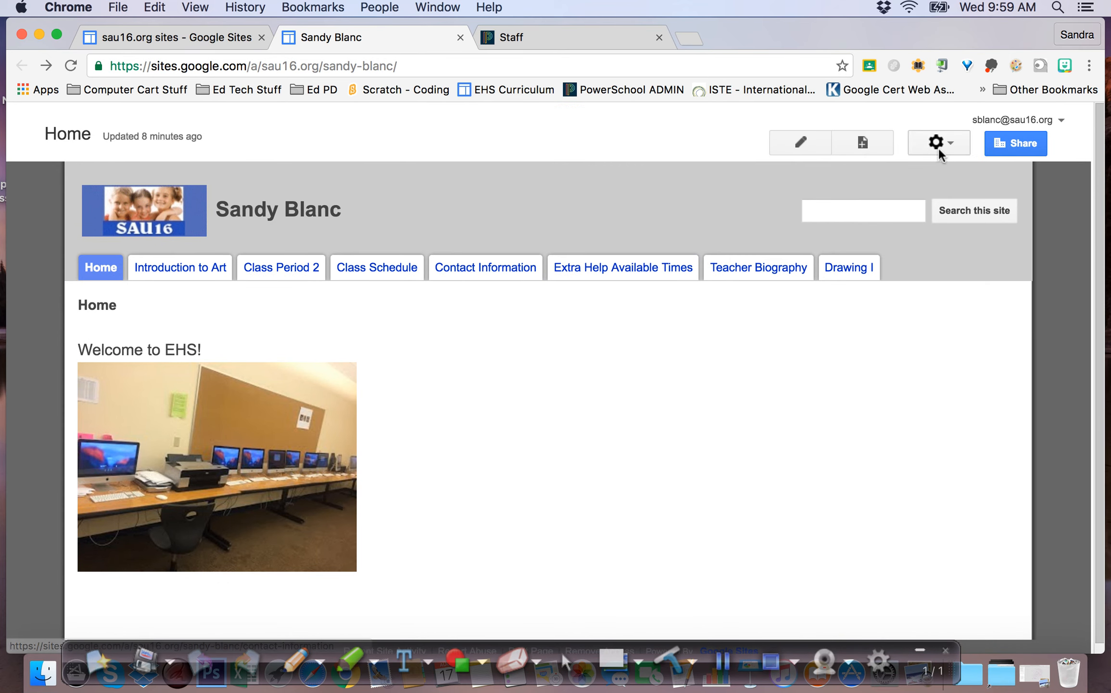
Reopen the navigation settings, abandon adding another page, and confirm the existing tabs
left_click(953, 141)
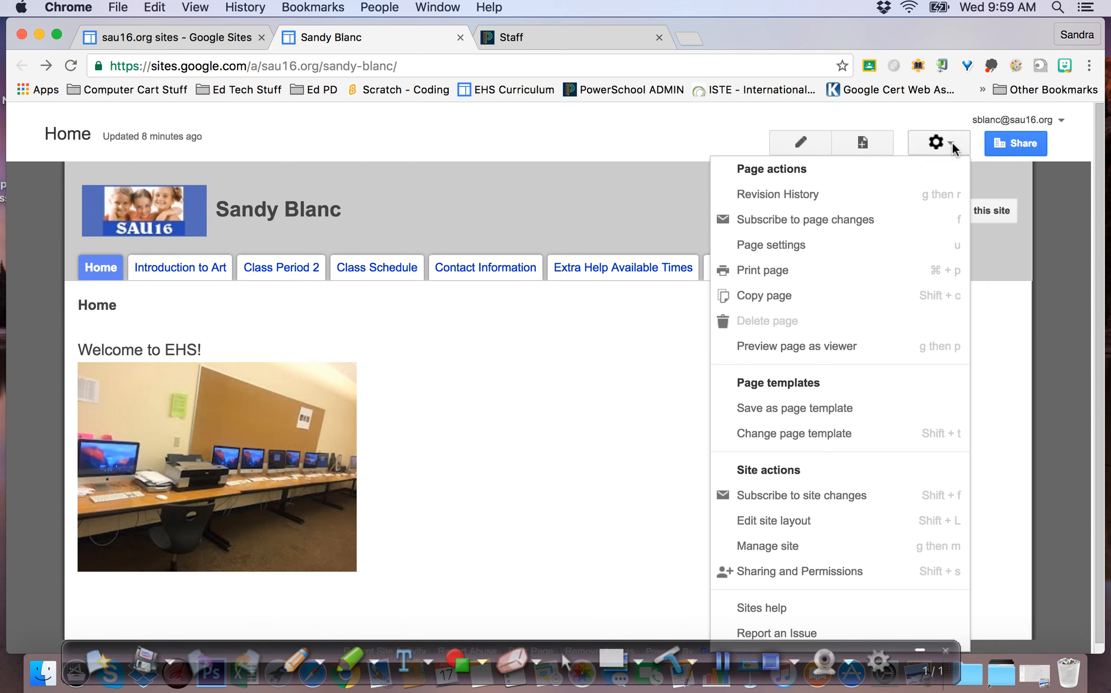
left_click(787, 519)
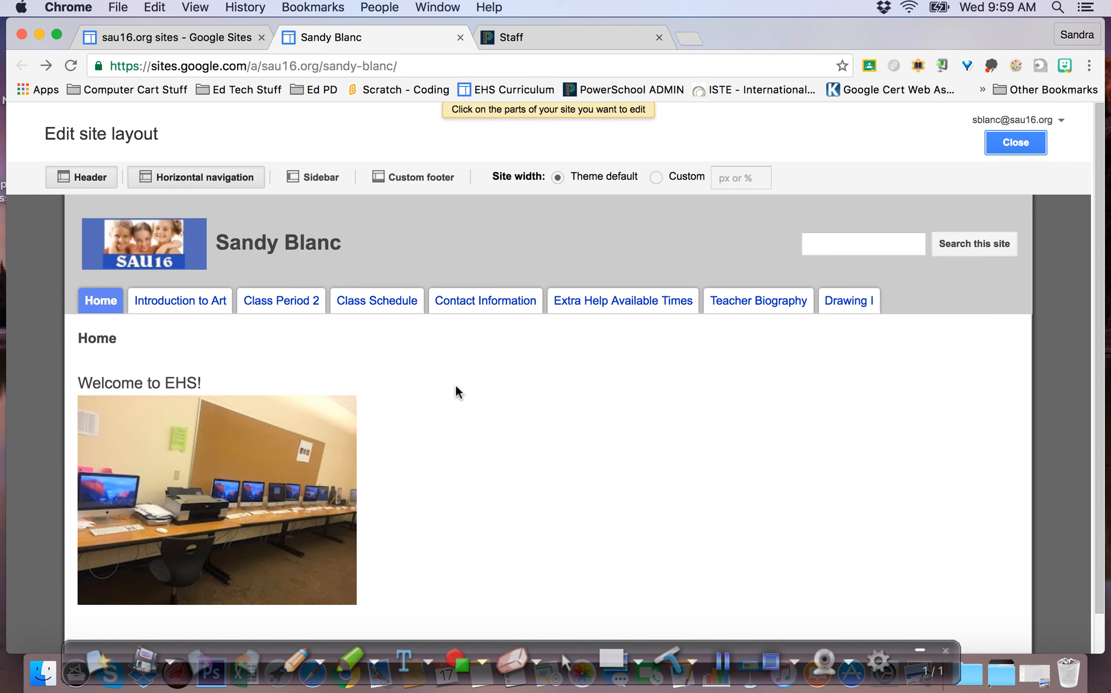
left_click(388, 298)
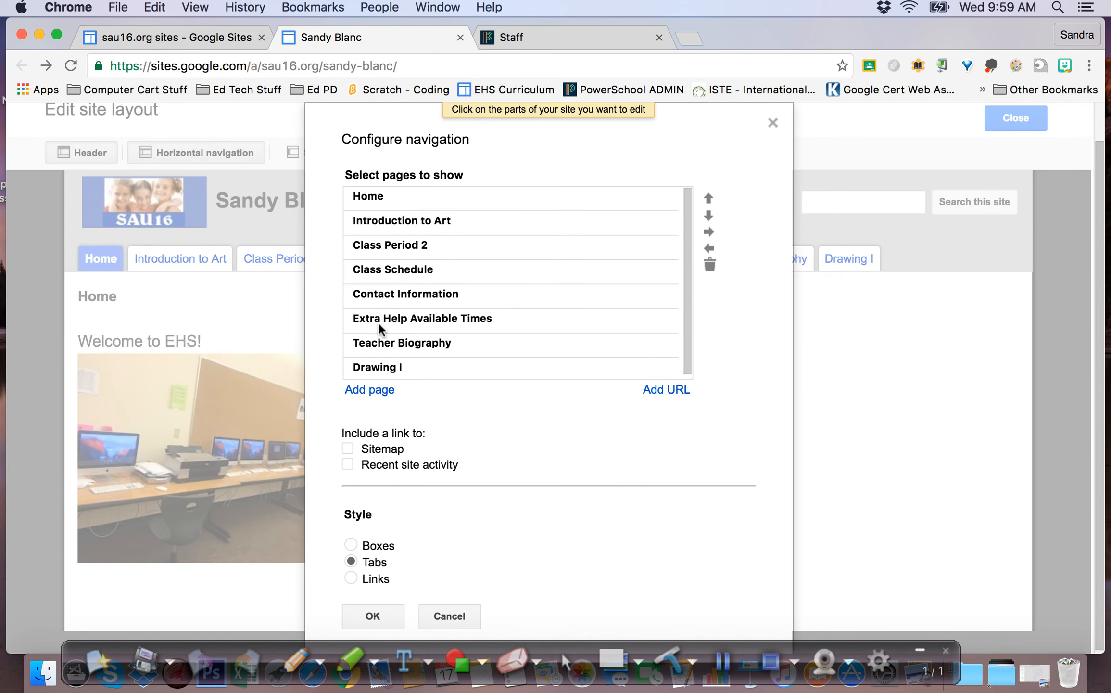
left_click(369, 389)
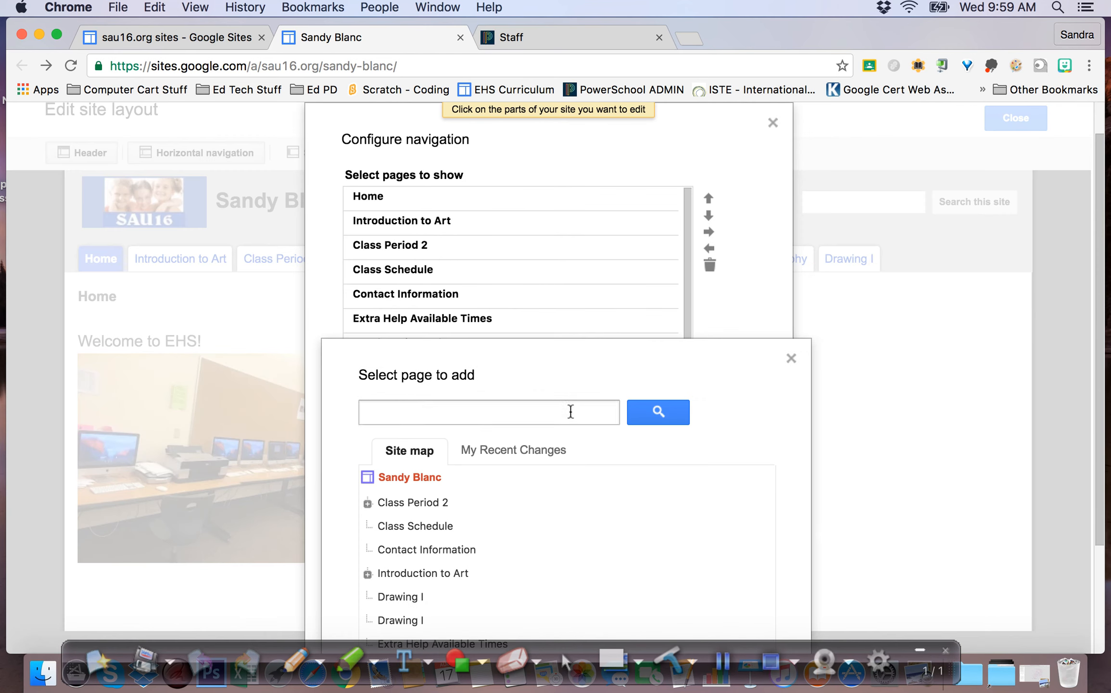
scroll(566, 409, "down", 3)
left_click(421, 269)
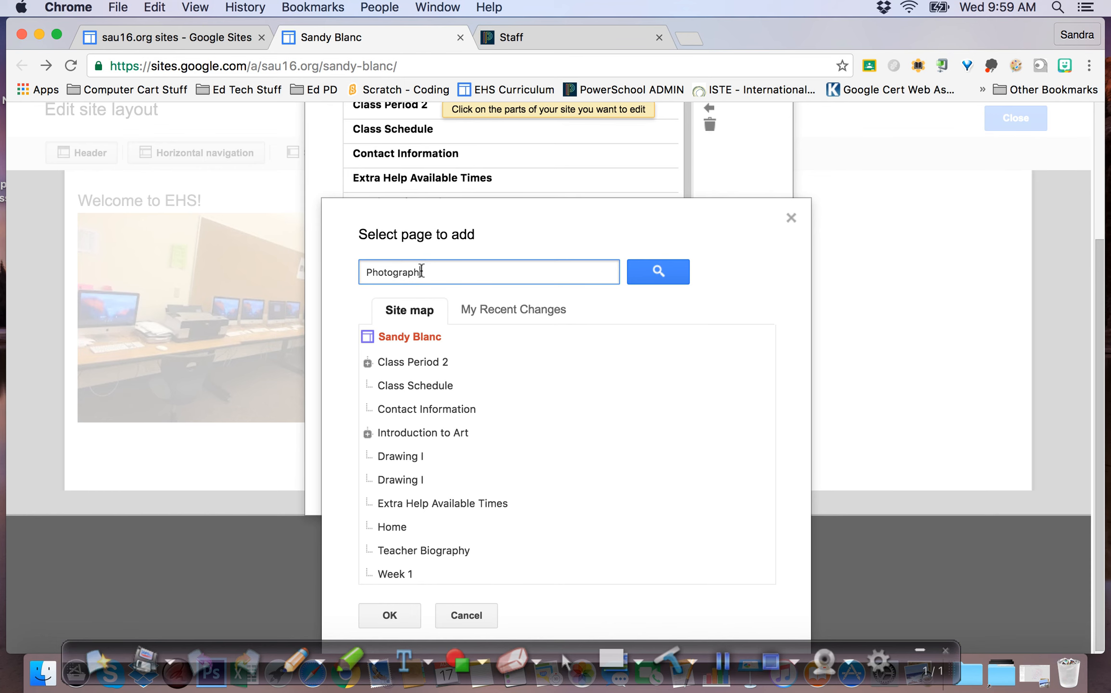
left_click(389, 619)
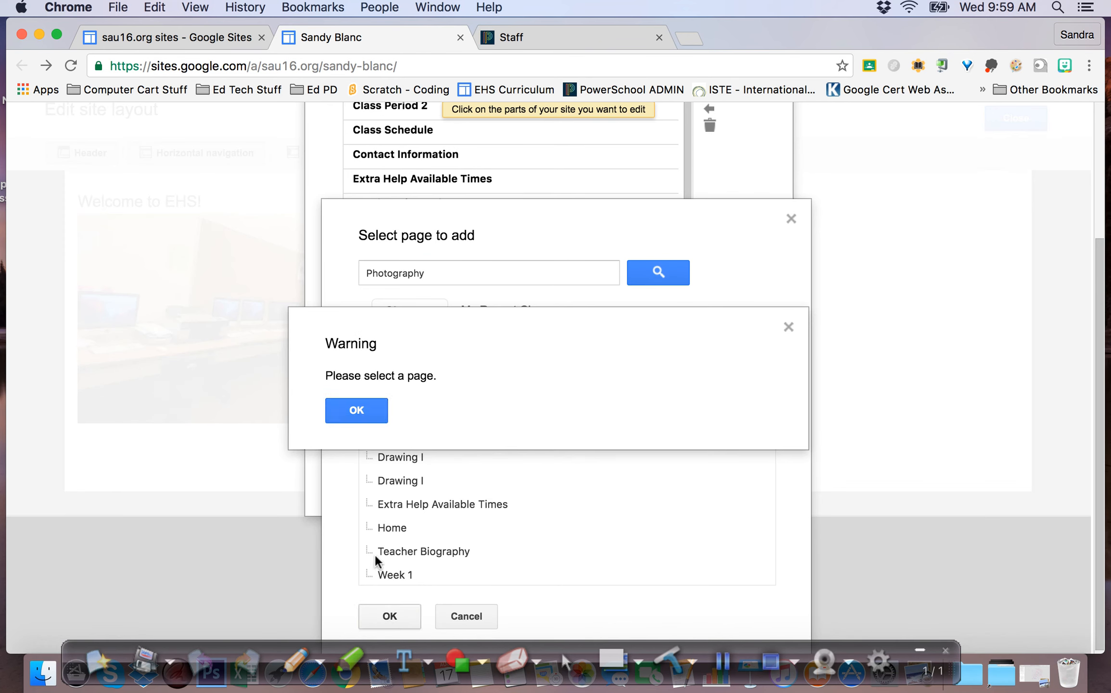
left_click(372, 408)
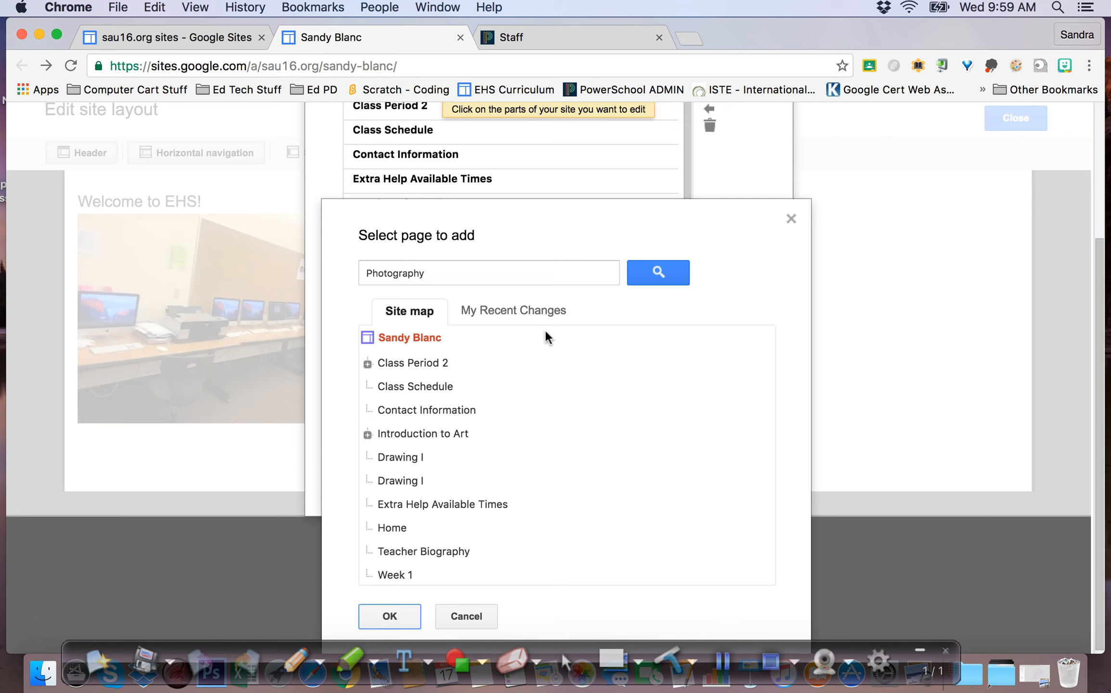
left_click(478, 616)
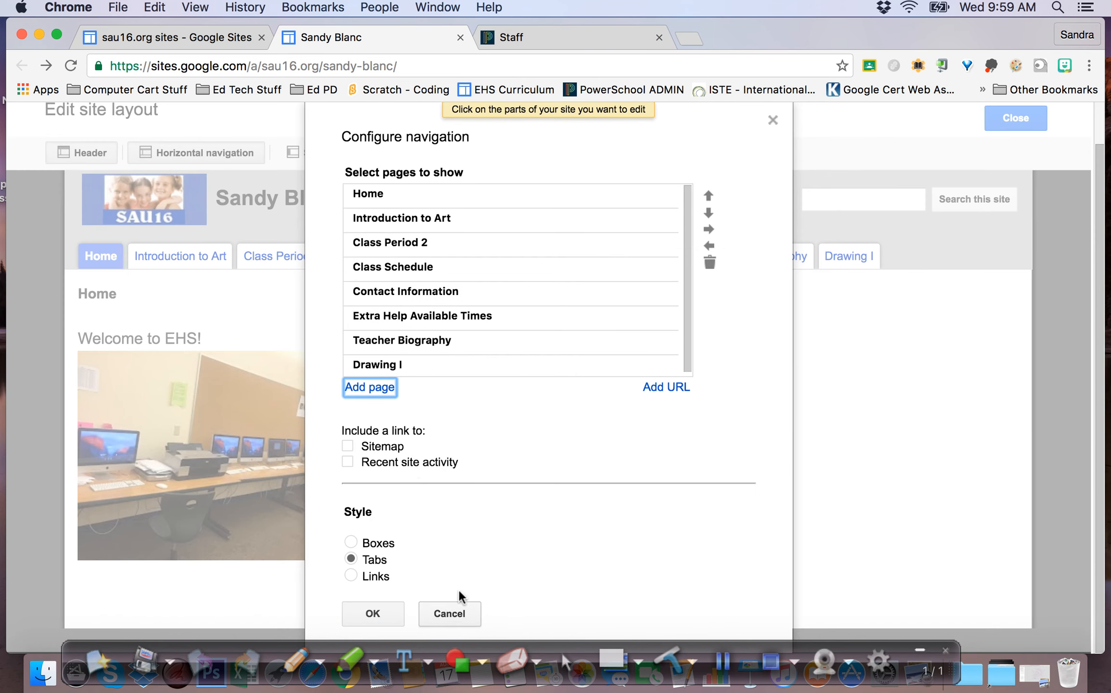
left_click(363, 611)
left_click(1032, 141)
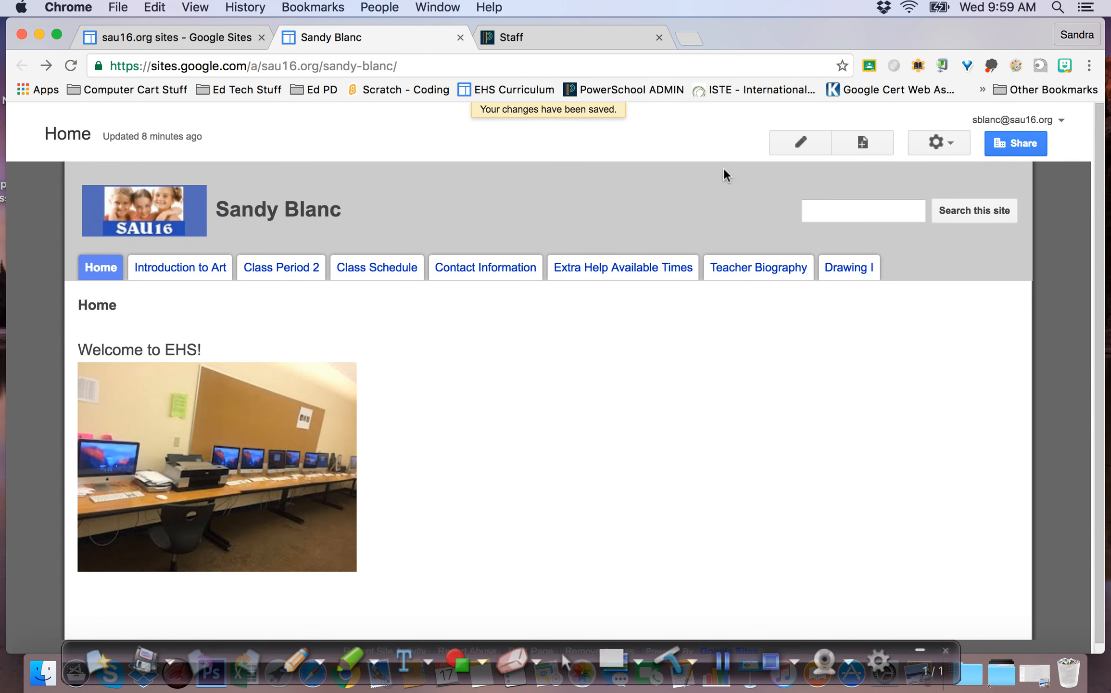
Create and save a new top-level page named 'Photography'
left_click(864, 140)
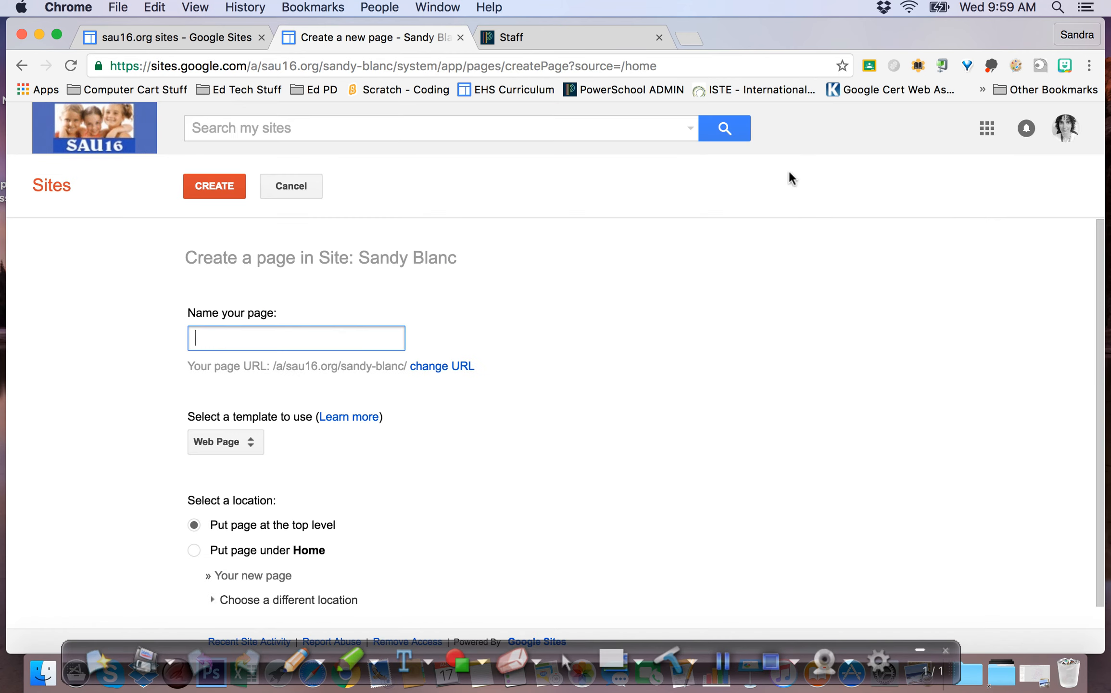
type("Photo")
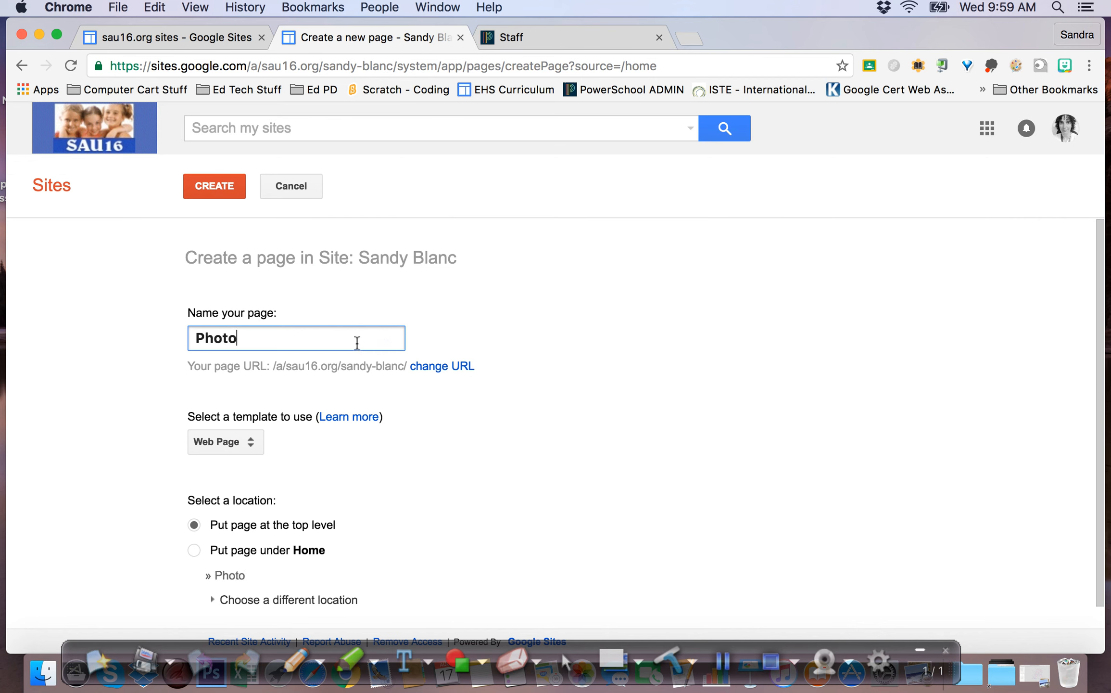
type("grpah")
type("phy")
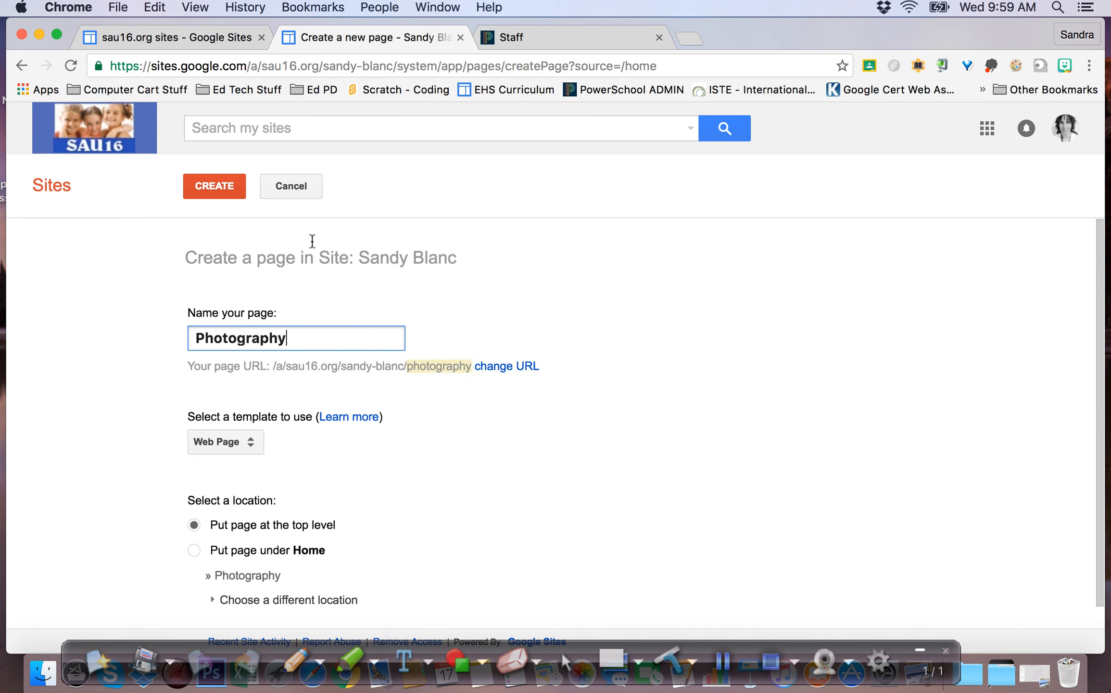
left_click(212, 186)
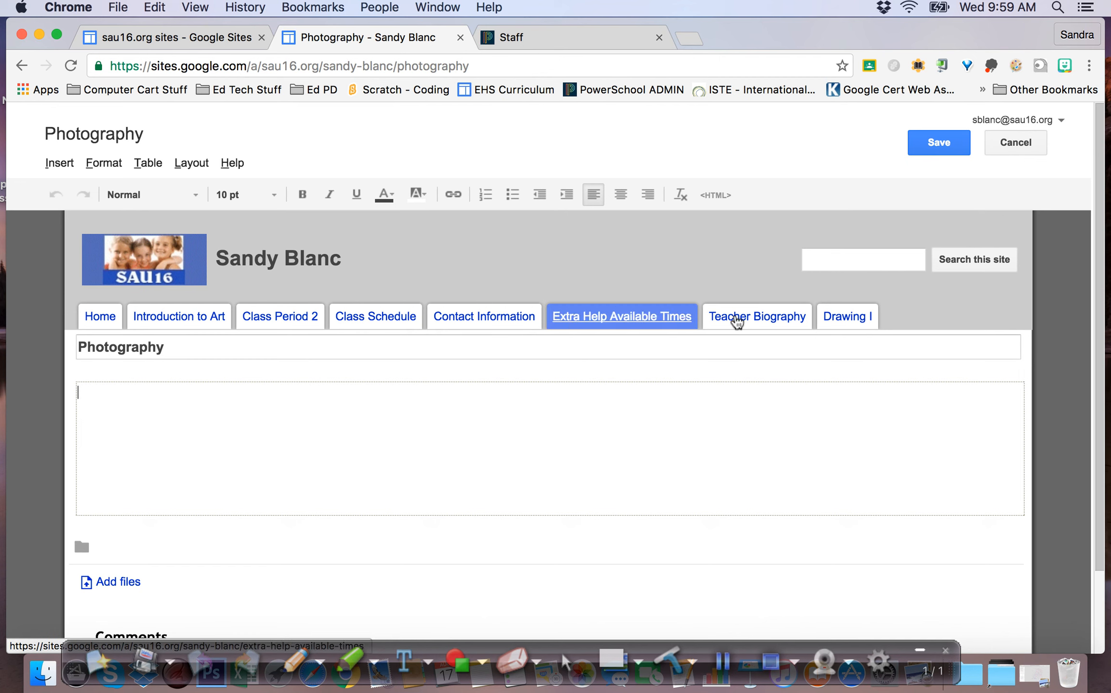
left_click(934, 143)
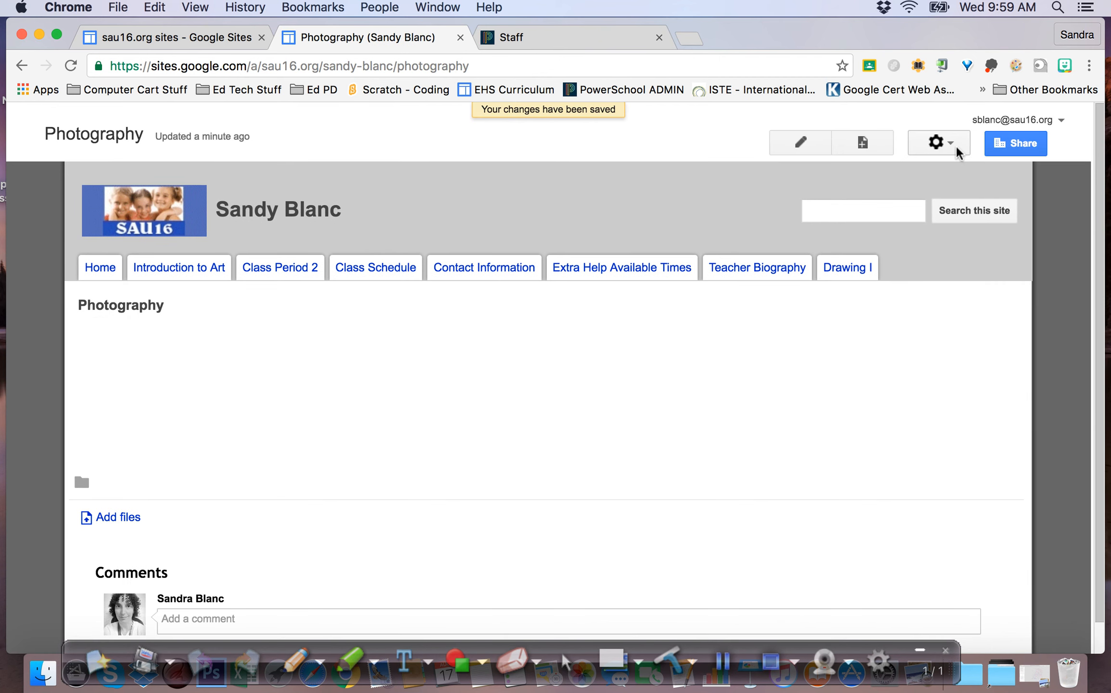
Add the Photography page to the end of the site navigation bar
left_click(946, 153)
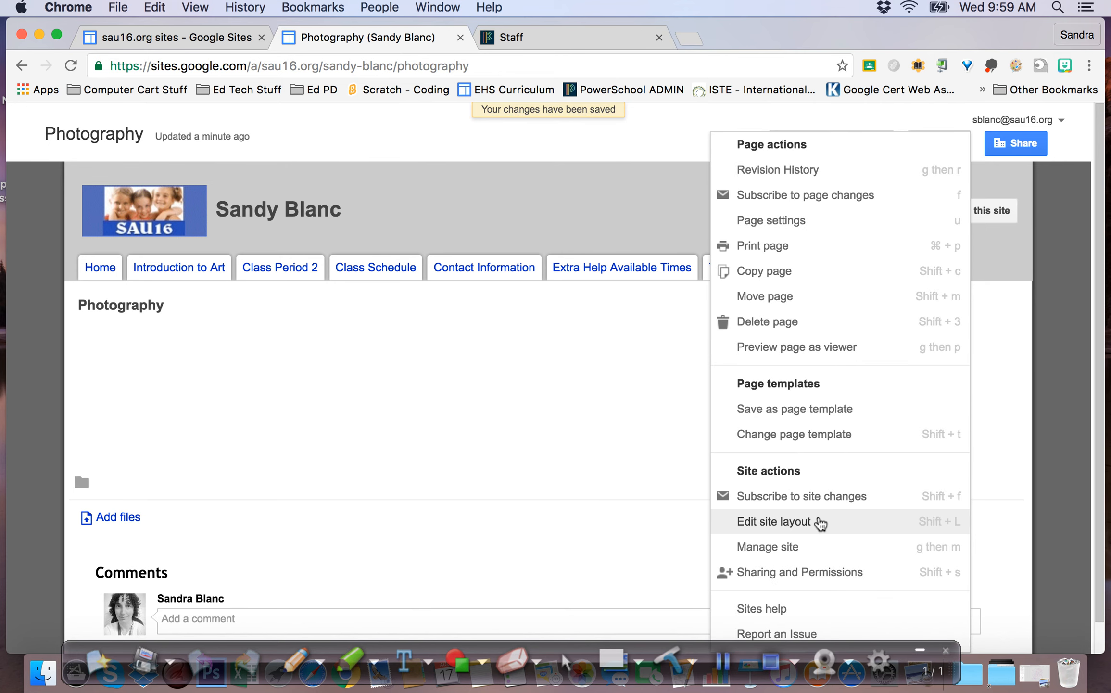
left_click(818, 521)
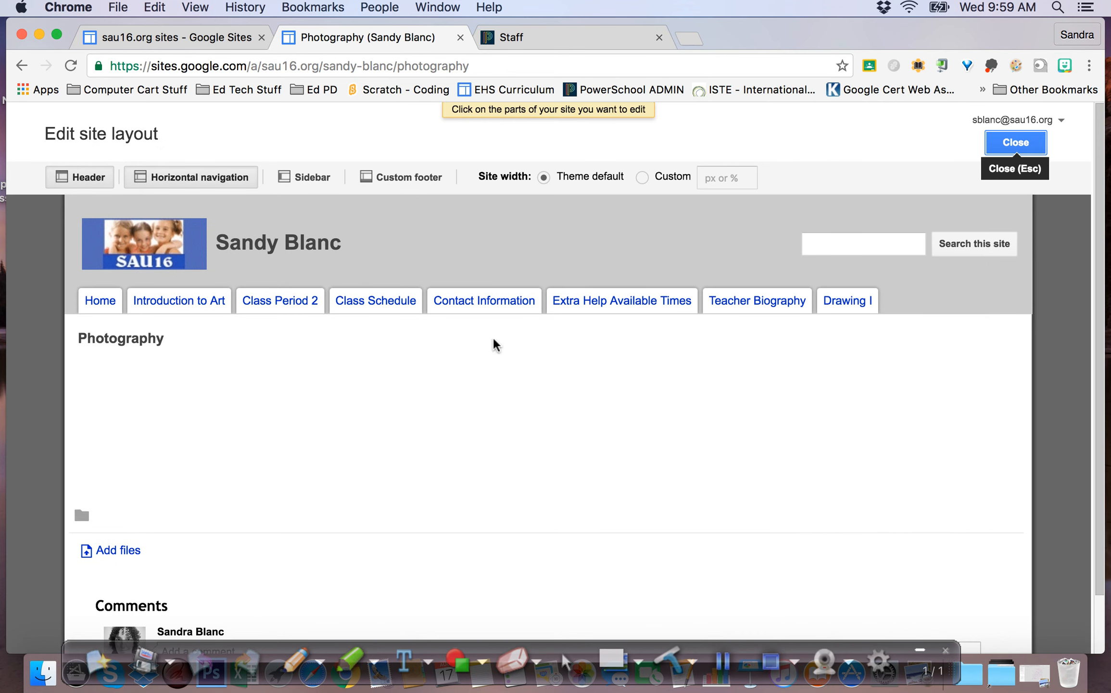
left_click(420, 294)
left_click(356, 390)
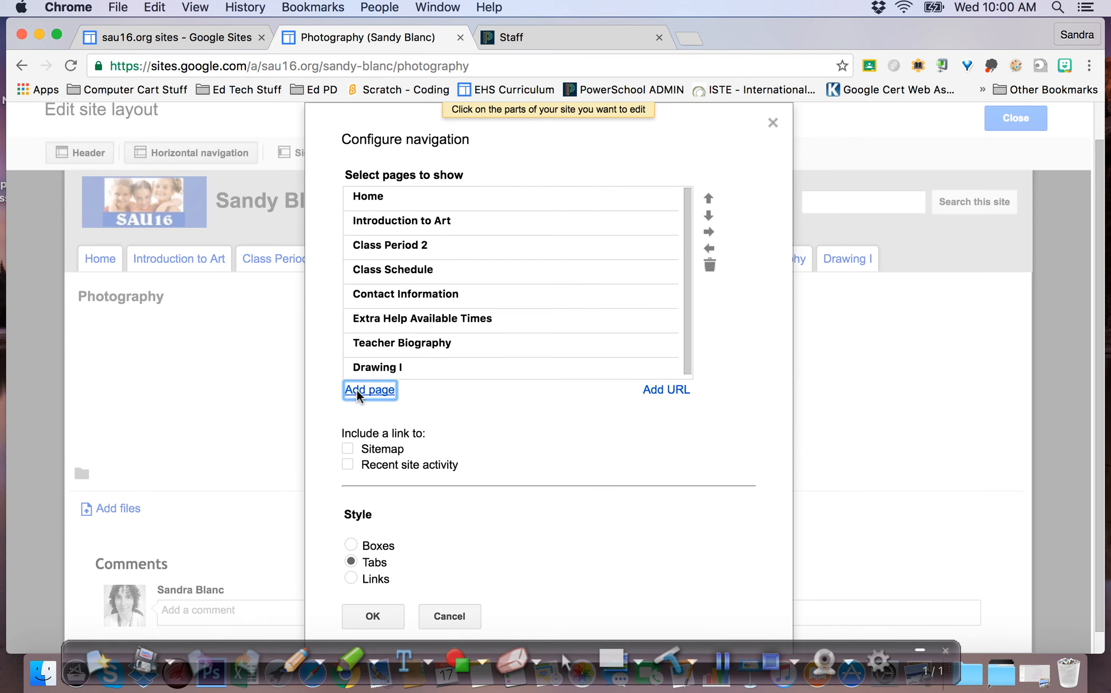
scroll(406, 582, "down", 2)
scroll(406, 584, "down", 3)
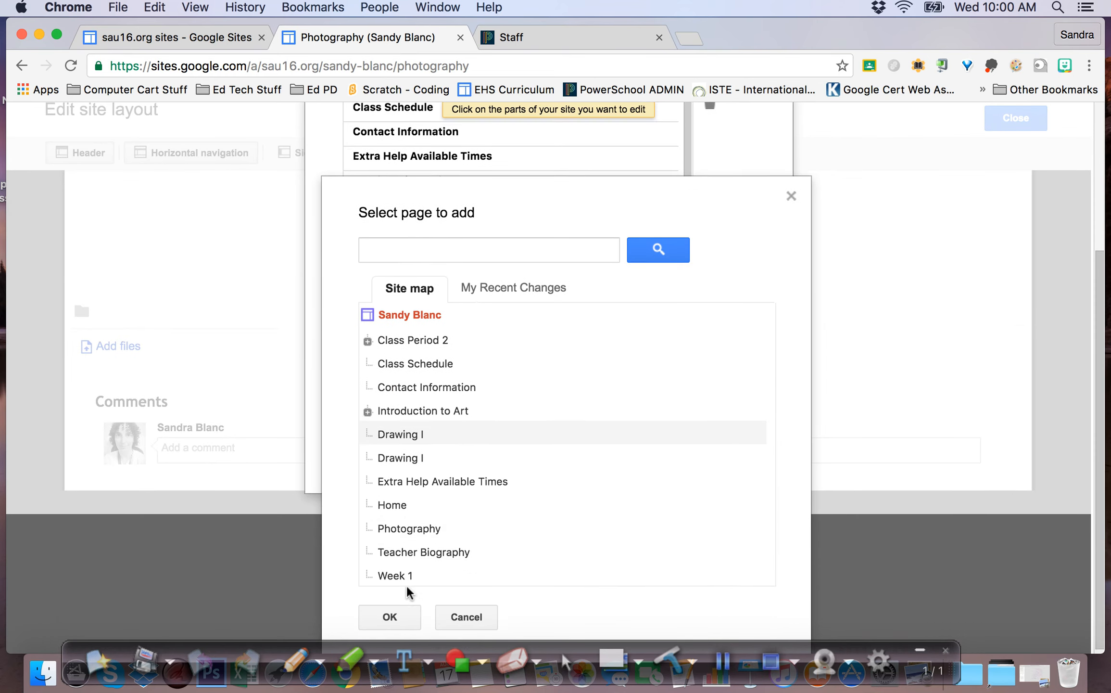
left_click(420, 526)
left_click(384, 612)
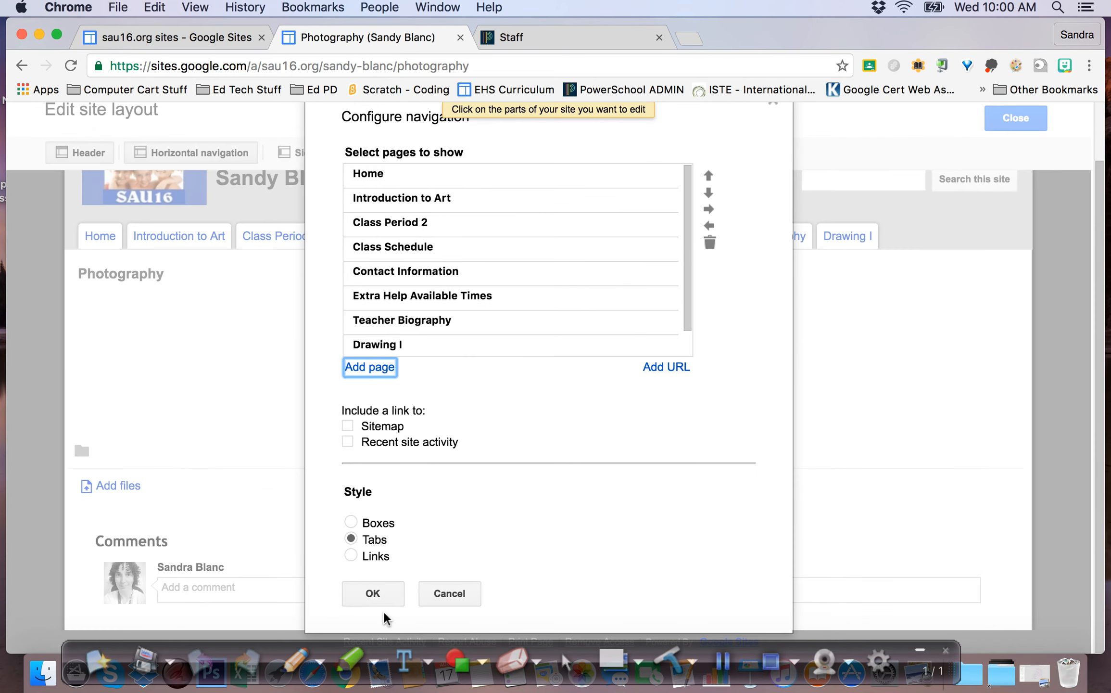
left_click(373, 594)
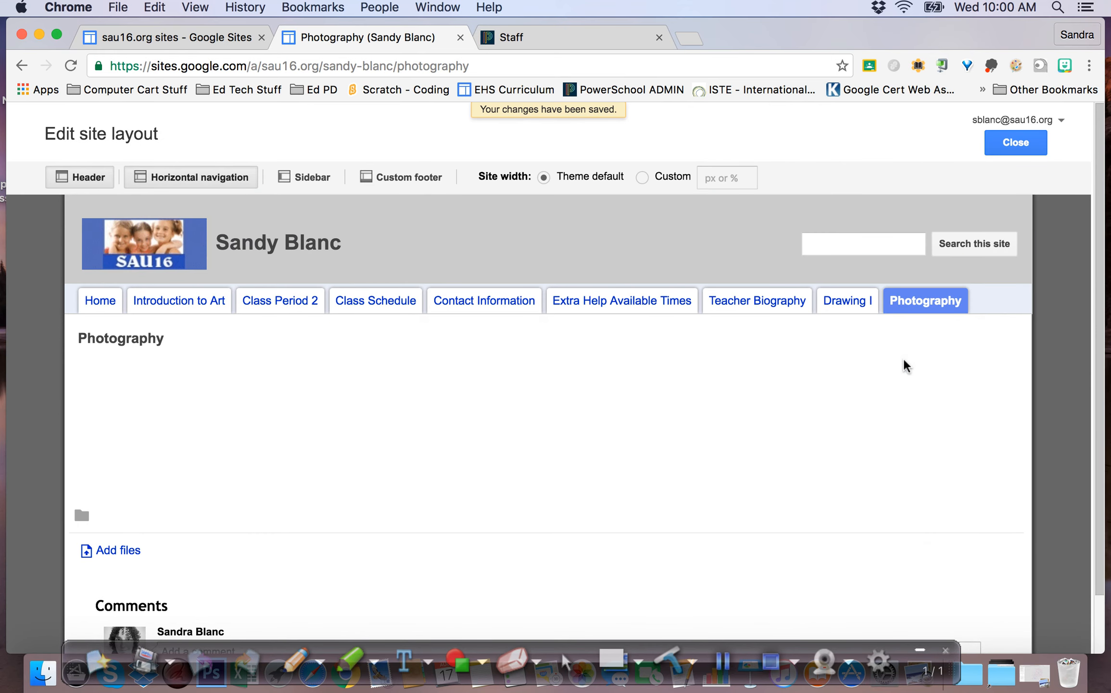
left_click(1021, 143)
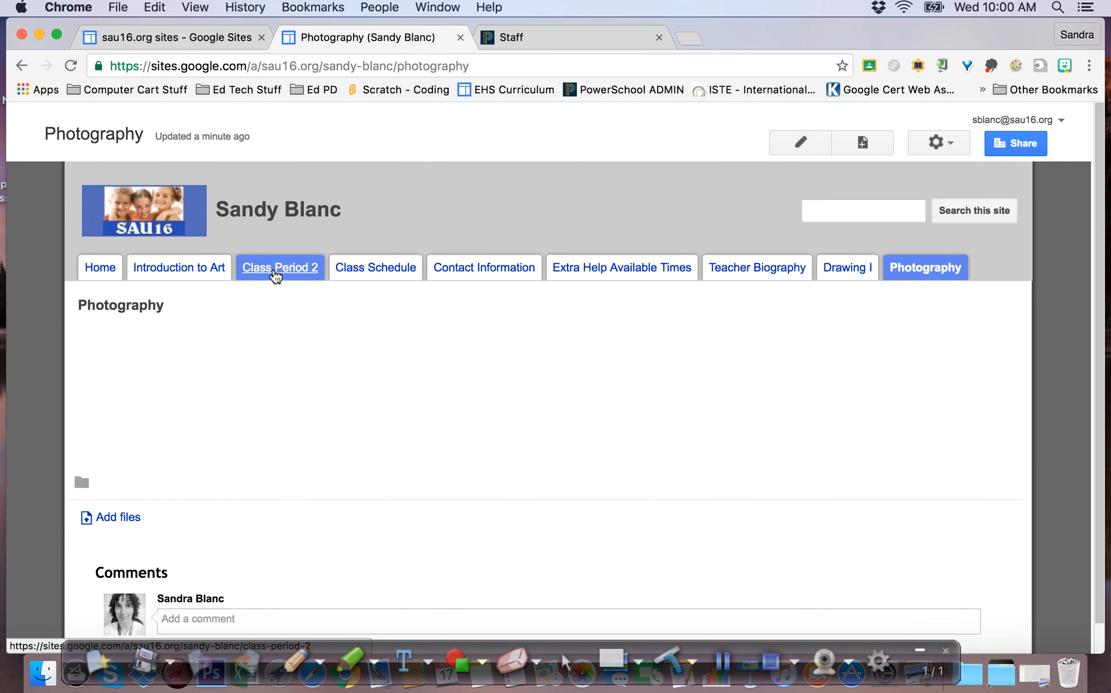
Delete the Class Period 2 page together with its four subpages
left_click(275, 267)
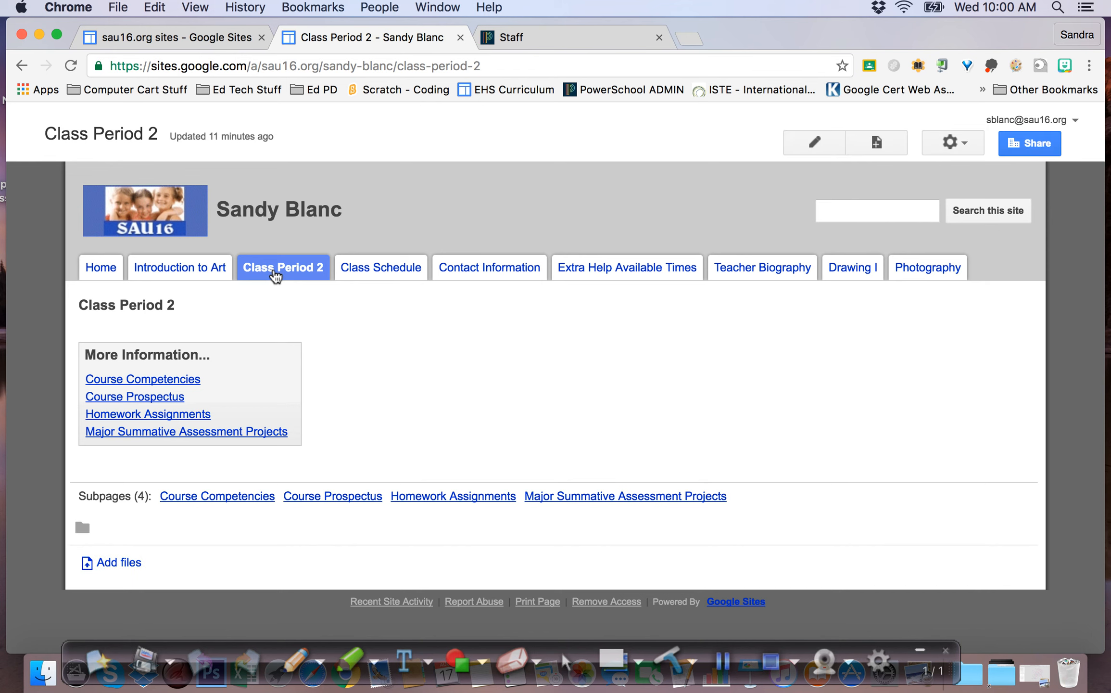
left_click(965, 140)
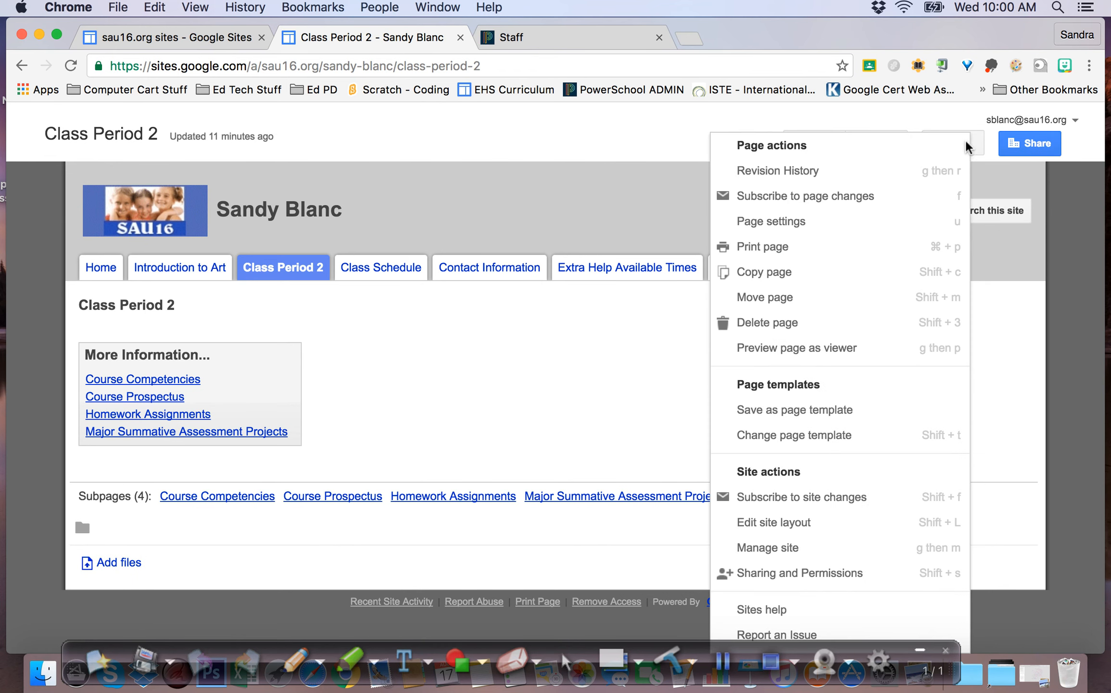
left_click(774, 320)
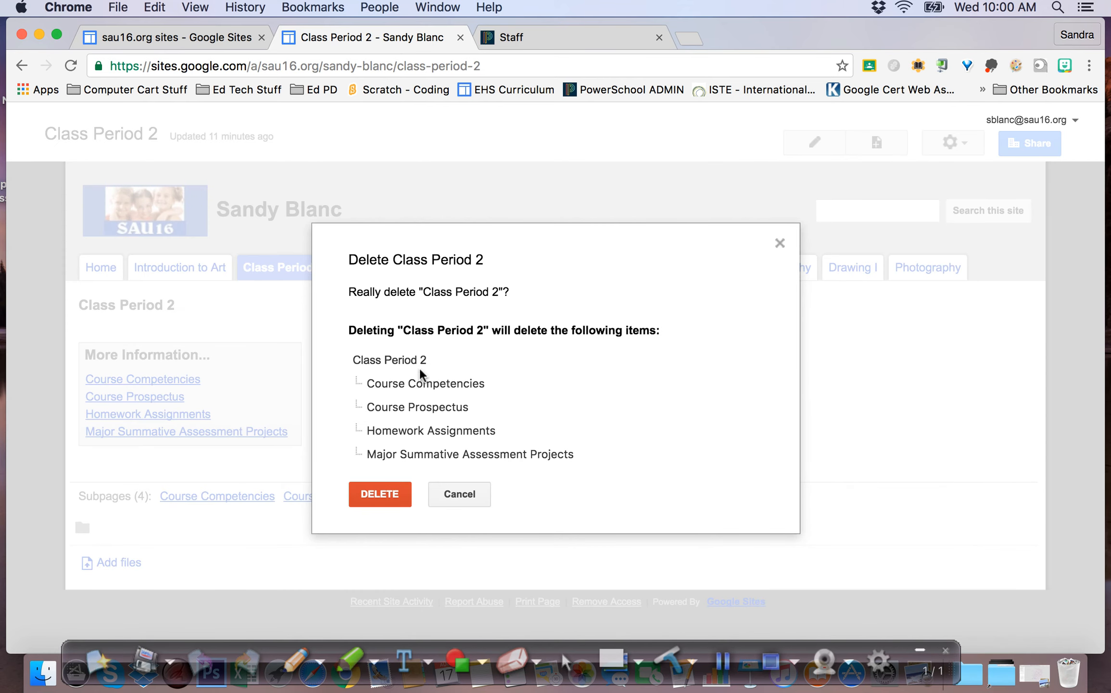
left_click(371, 496)
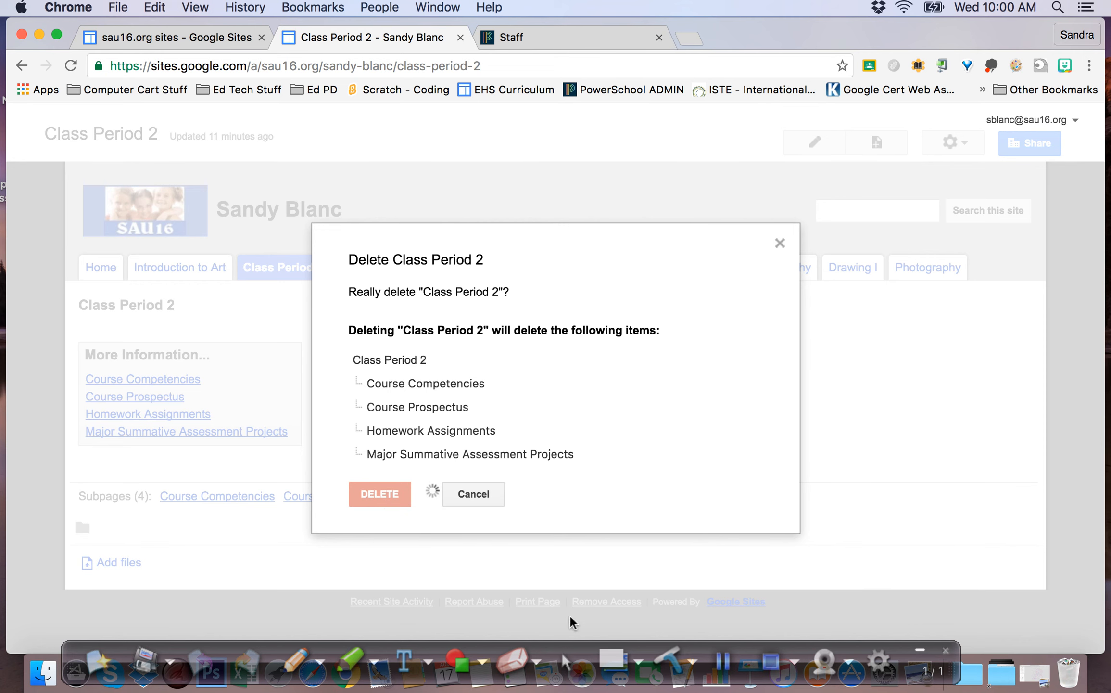
left_click(722, 661)
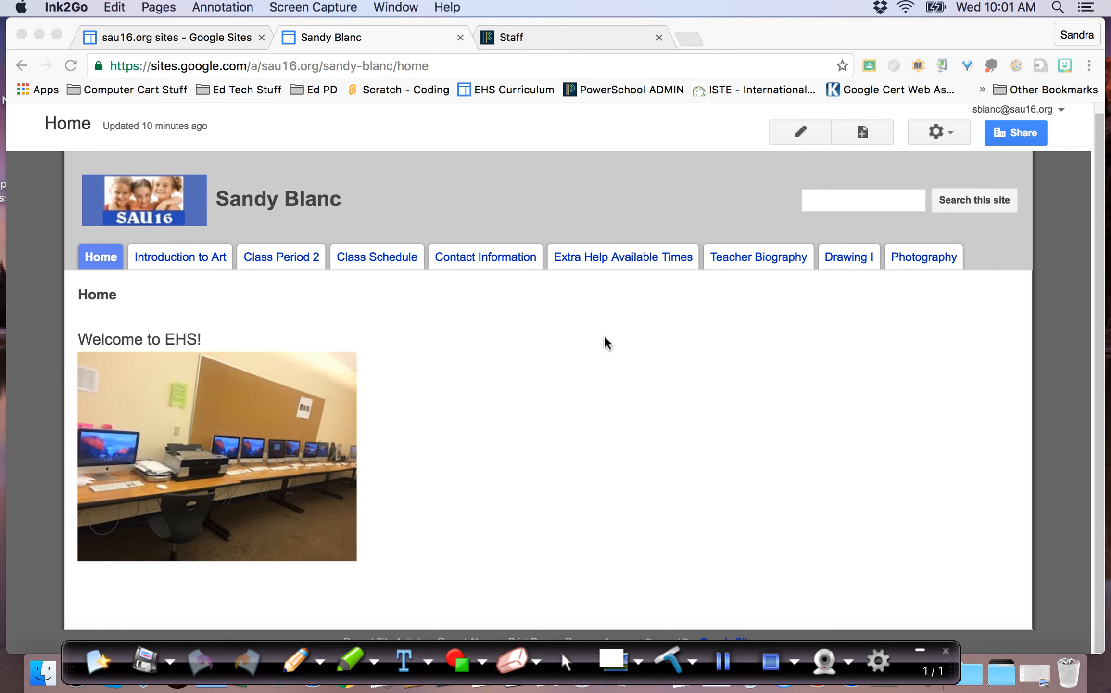
left_click(191, 256)
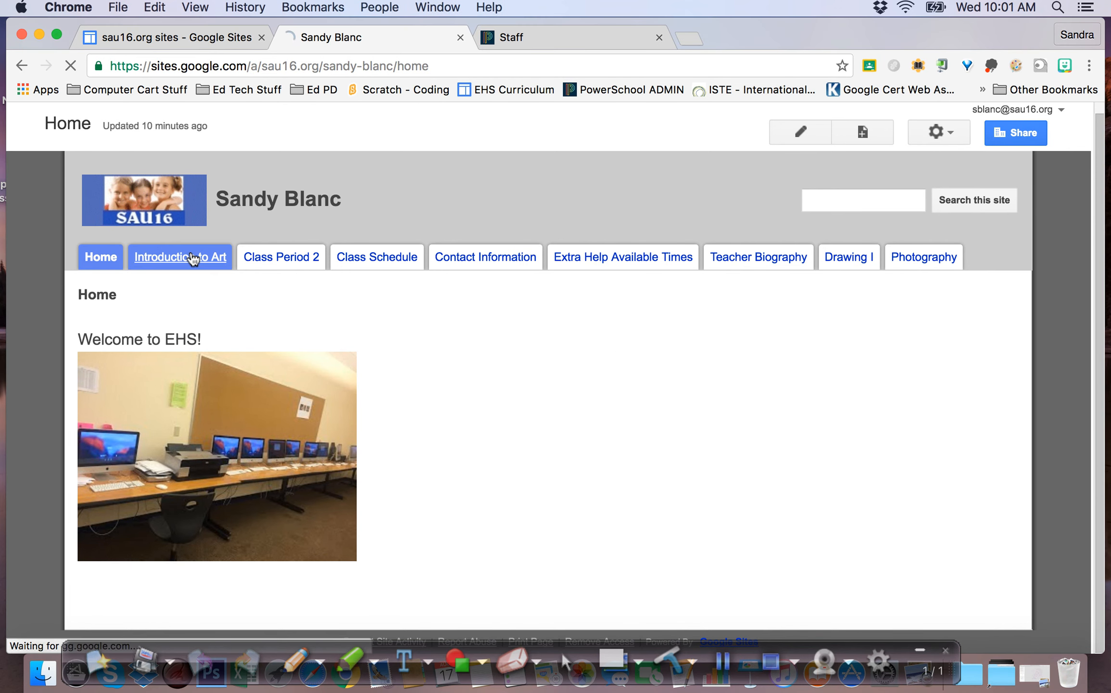
scroll(574, 340, "down", 5)
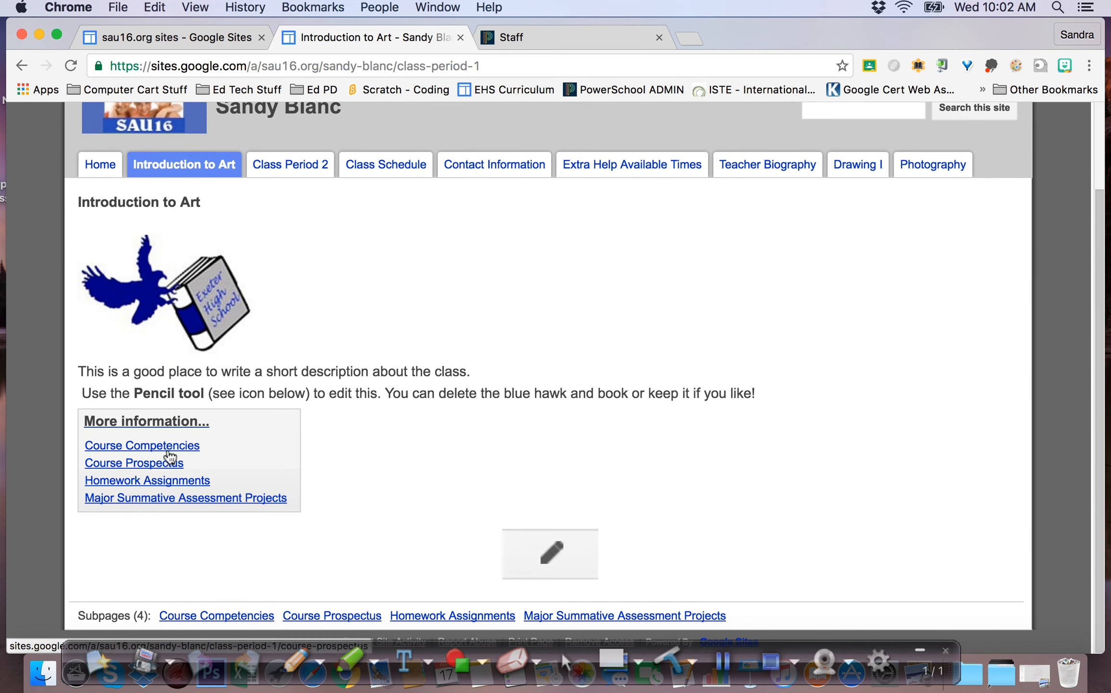
scroll(305, 409, "up", 3)
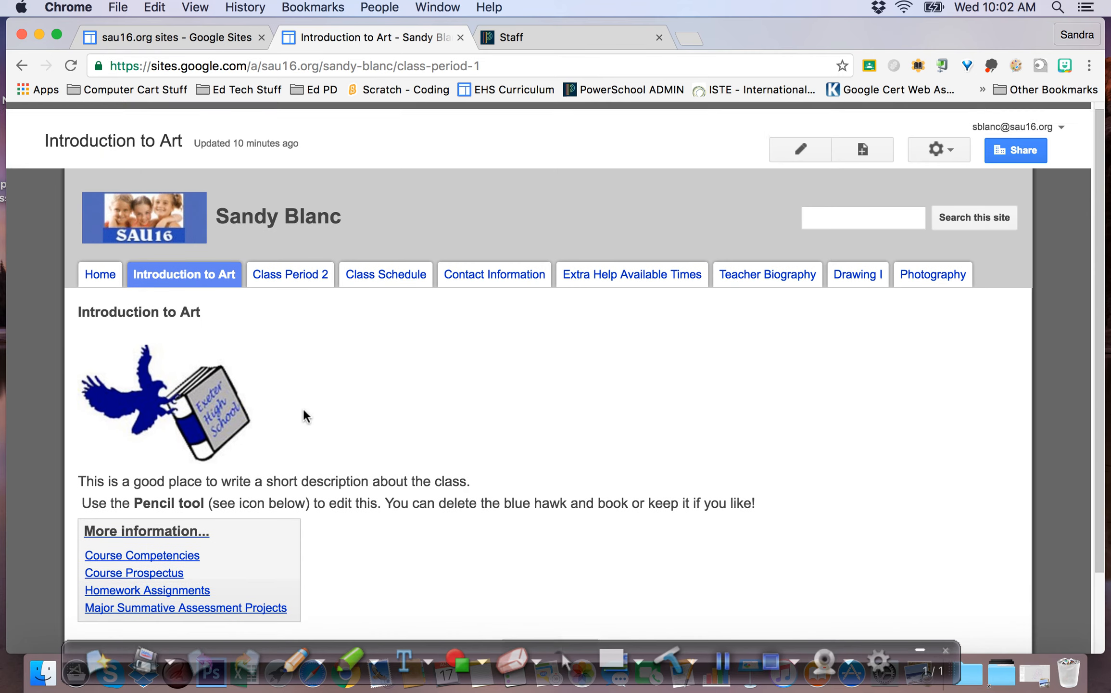
left_click(801, 143)
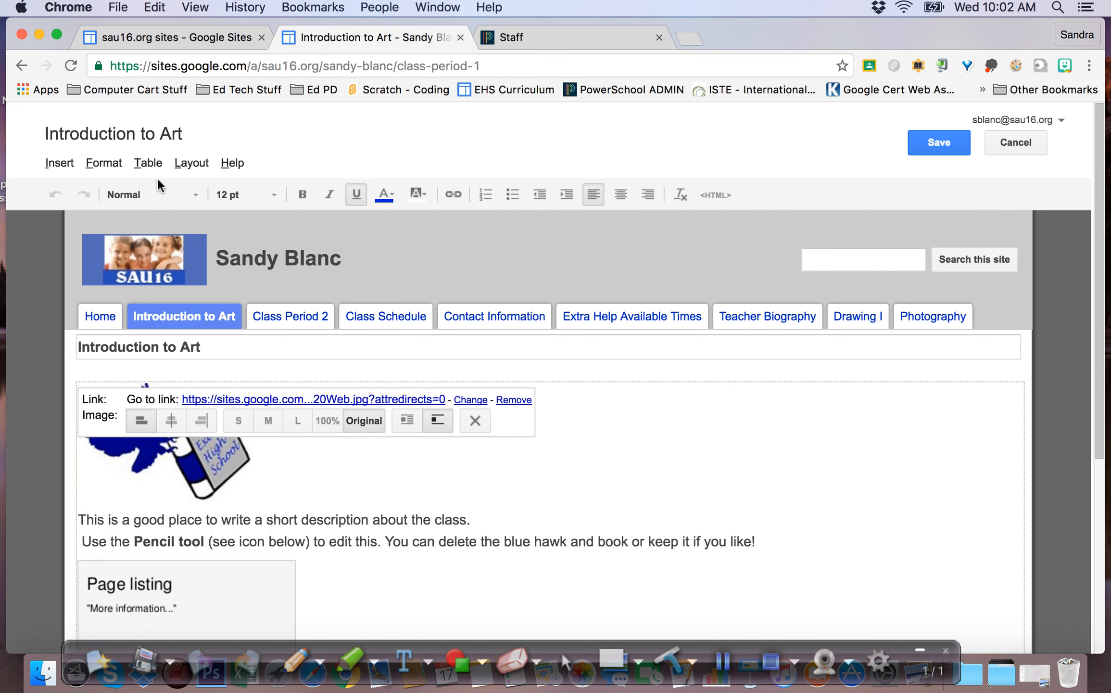
left_click(56, 166)
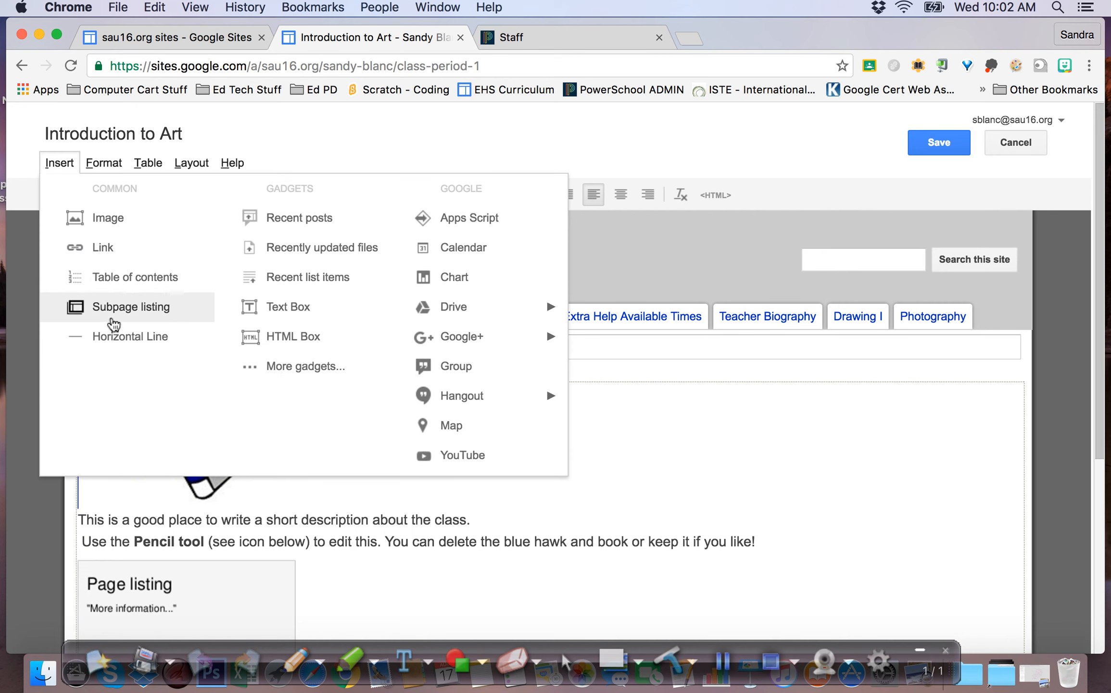
left_click(57, 168)
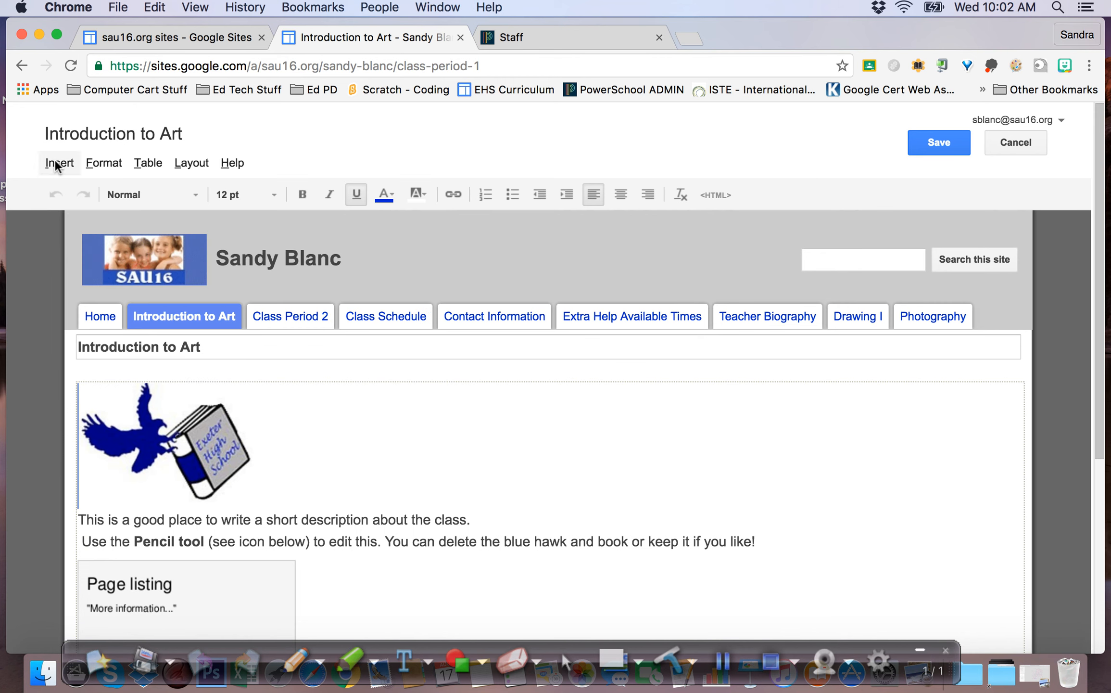
left_click(100, 318)
scroll(553, 339, "down", 2)
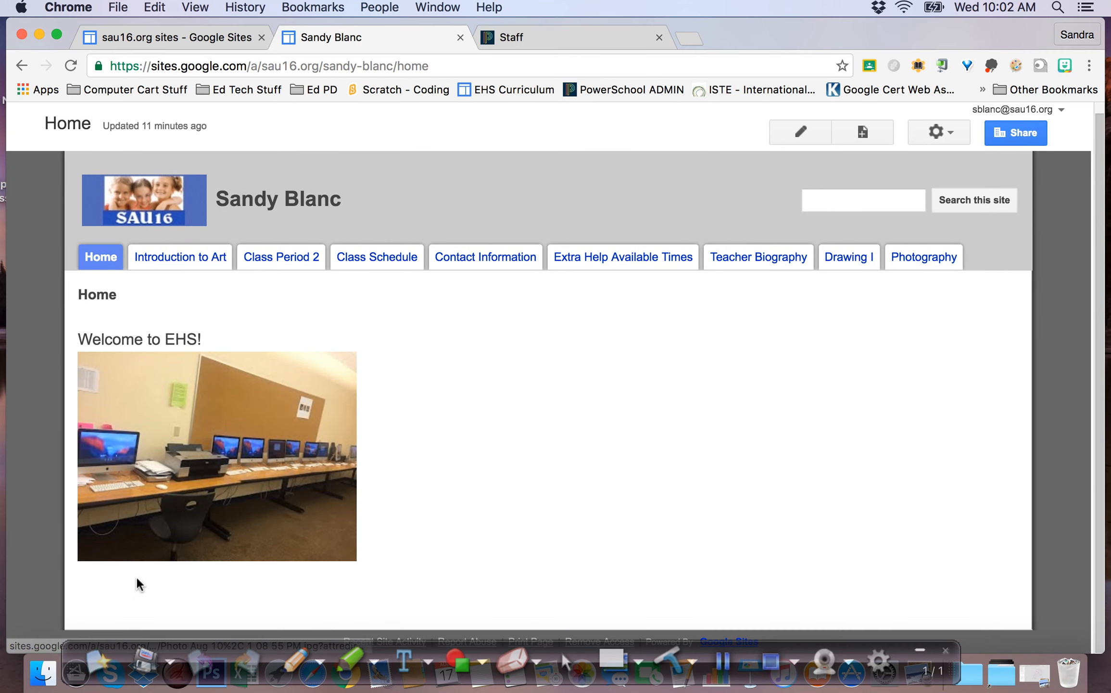
On the Home page, insert a link to a new Announcements-type page titled 'Announcements...'
scroll(211, 202, "up", 2)
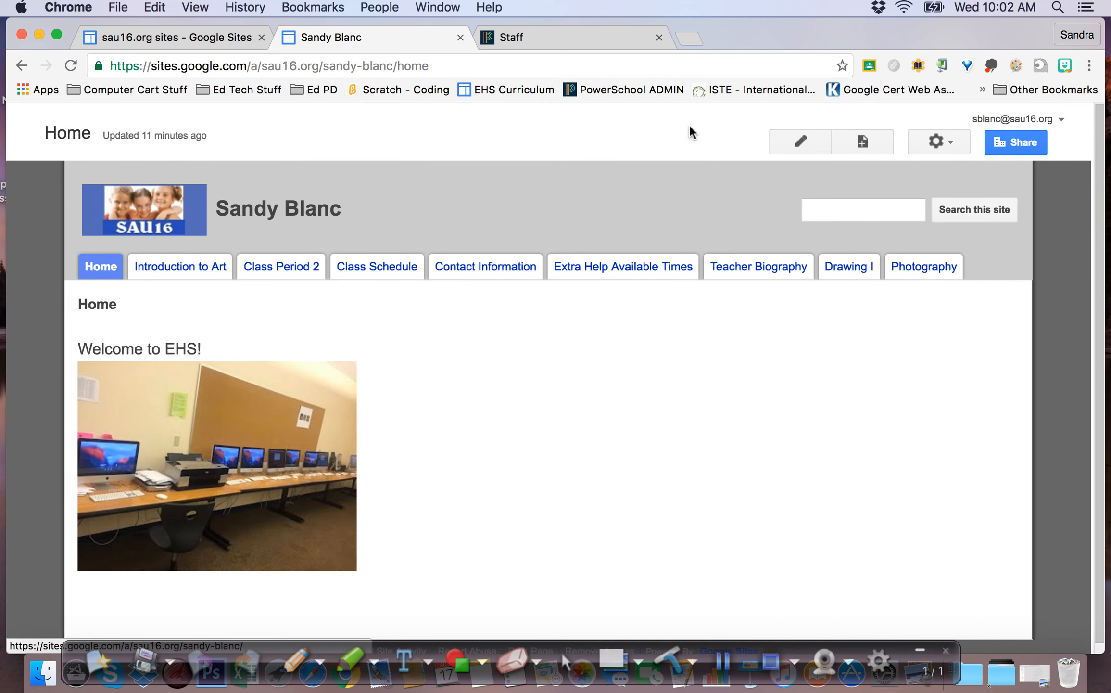
left_click(799, 143)
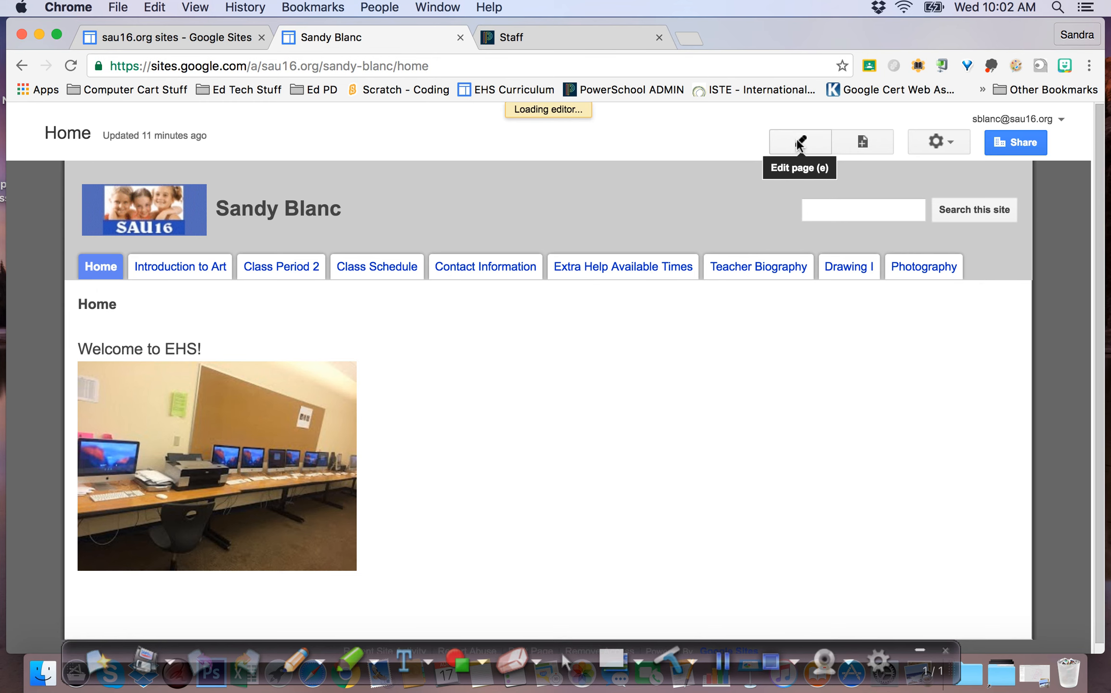
left_click(57, 163)
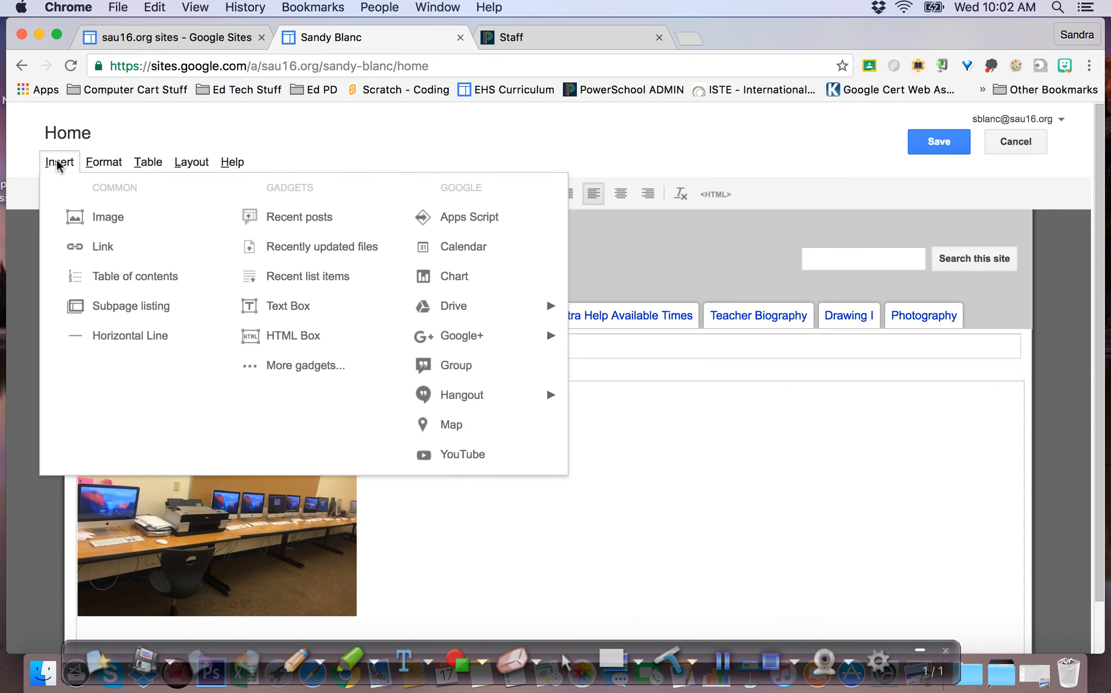
left_click(103, 246)
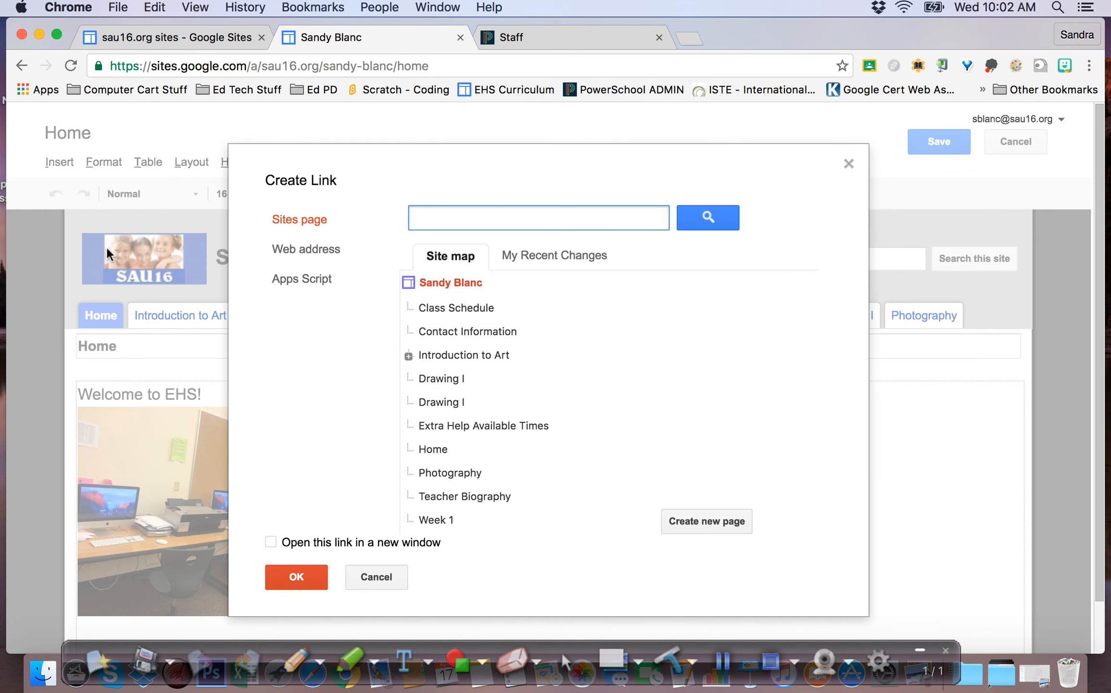
left_click(692, 519)
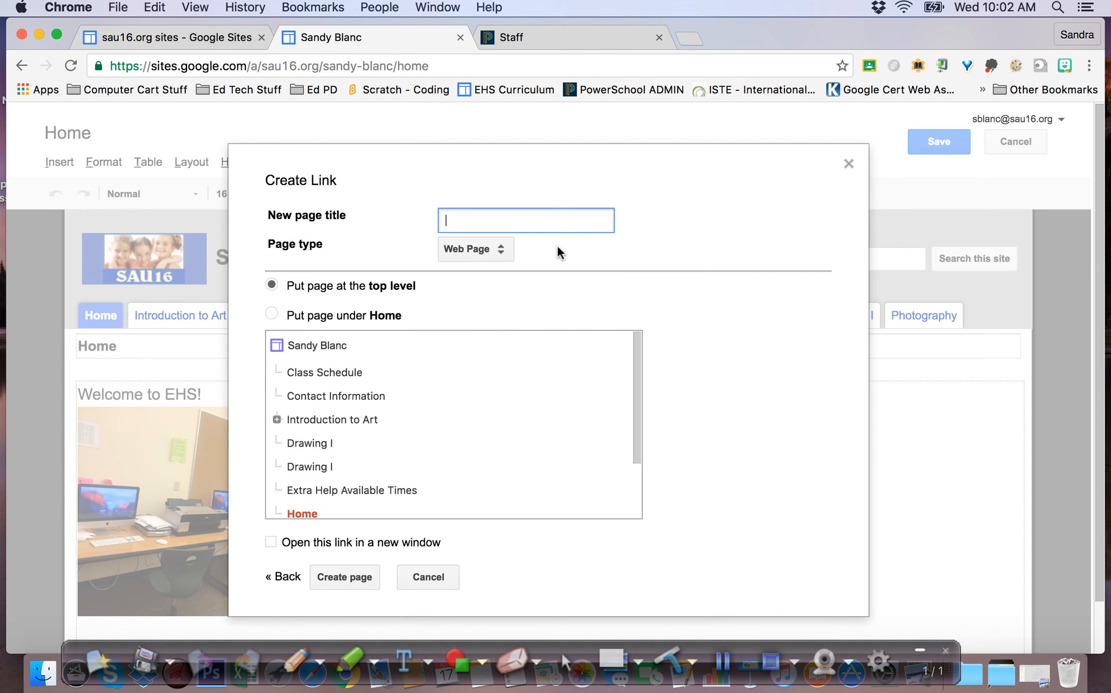
type("Announcements...")
left_click(502, 249)
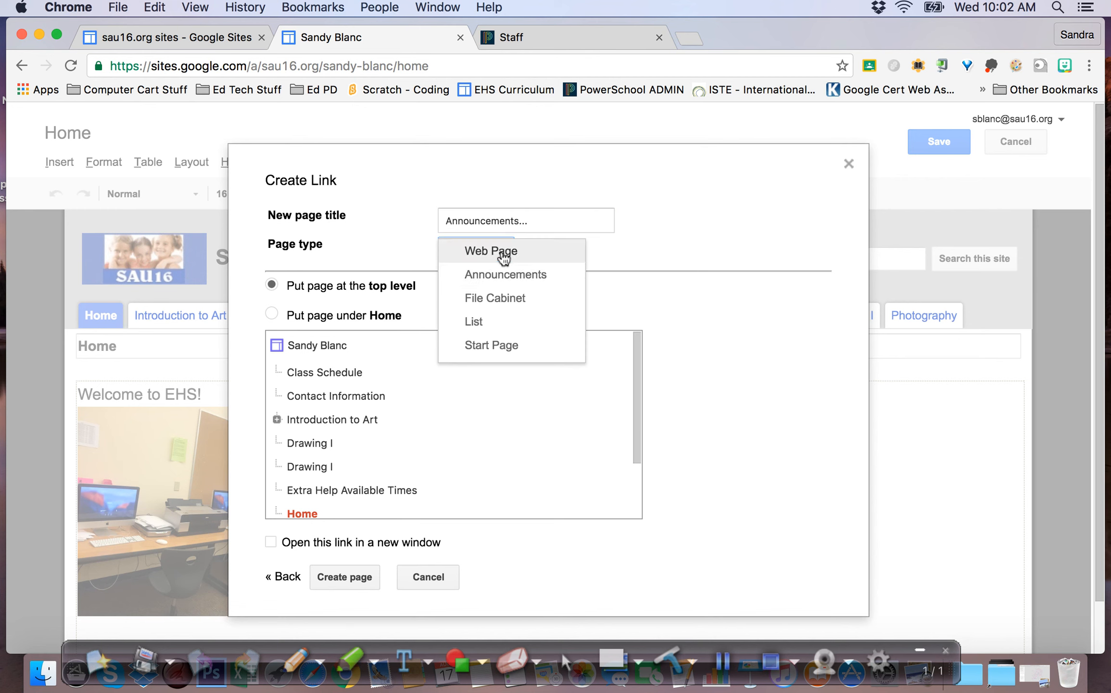
left_click(502, 274)
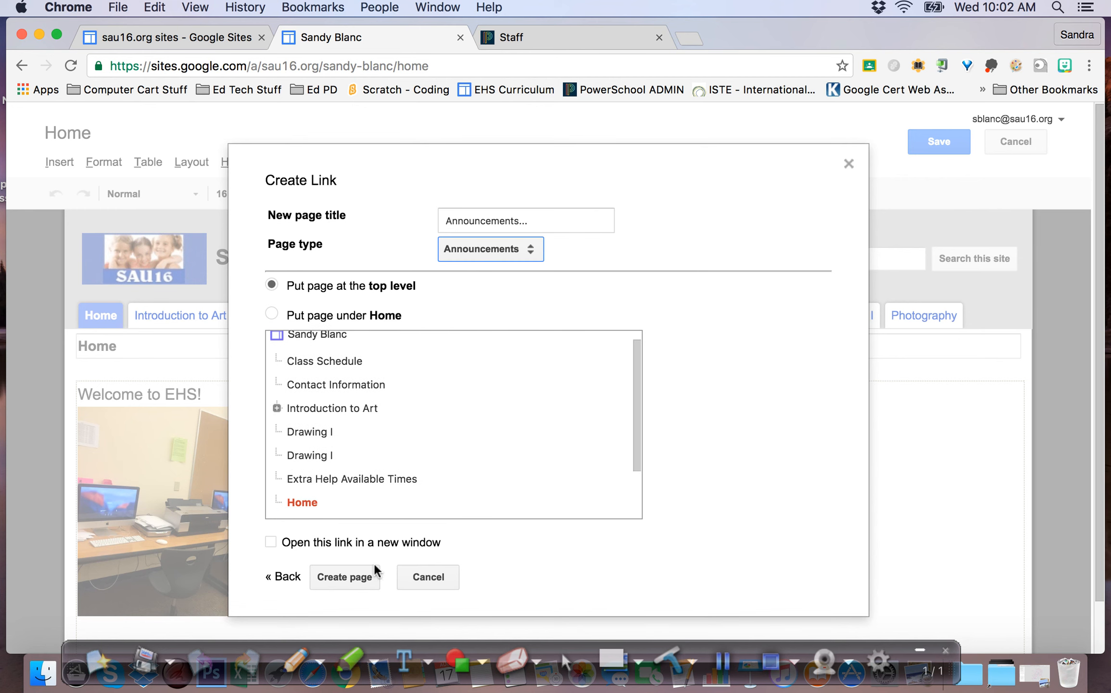
left_click(358, 576)
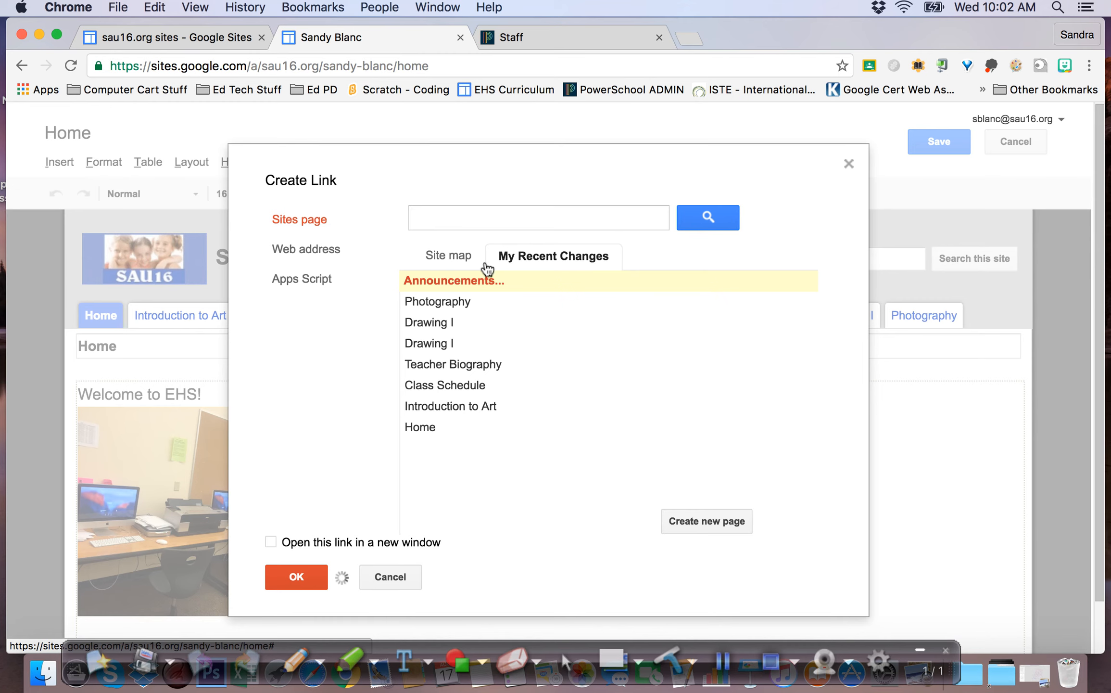
left_click(286, 577)
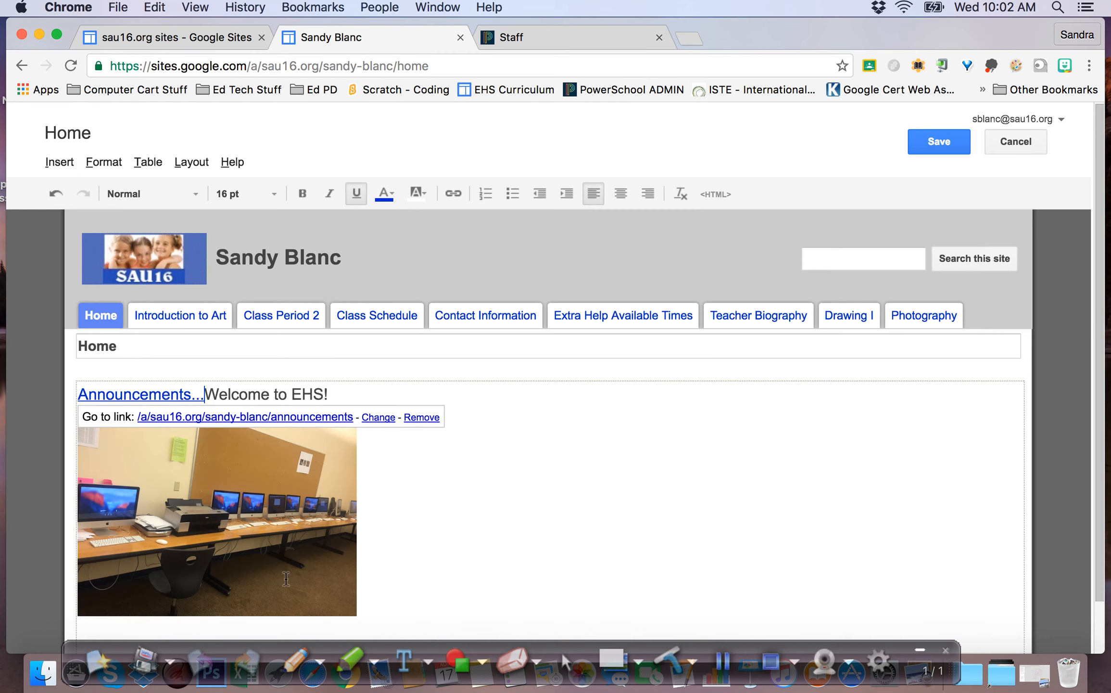
Move 'Welcome to EHS!' onto its own line below the link and save
scroll(510, 436, "down", 2)
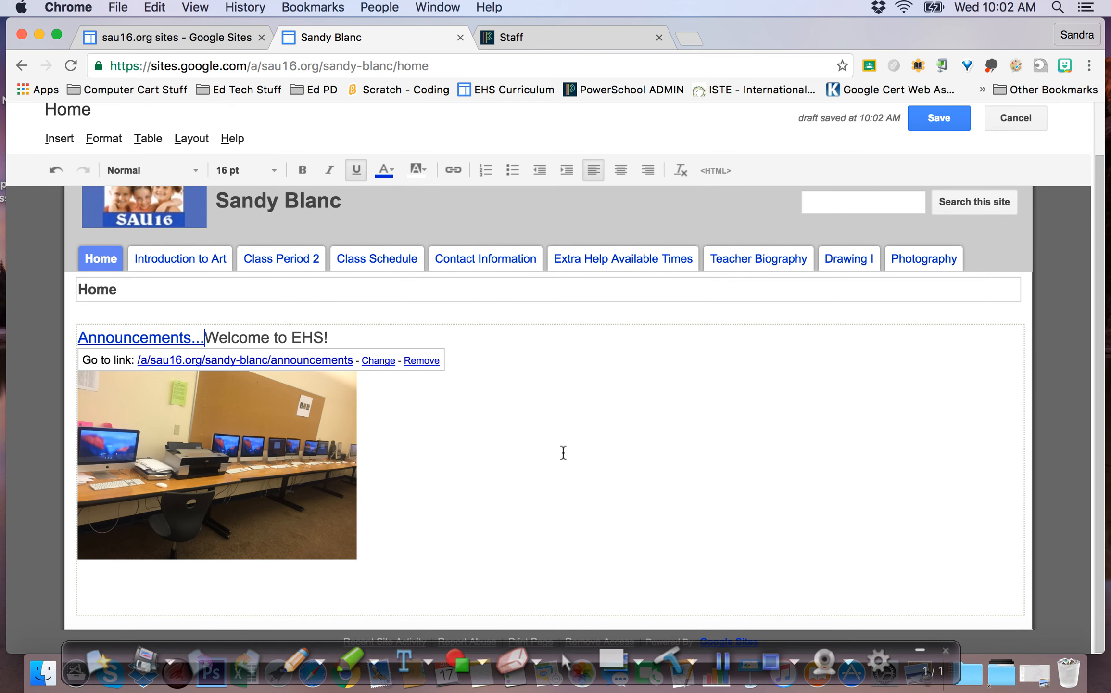
key("Return")
key("Return")
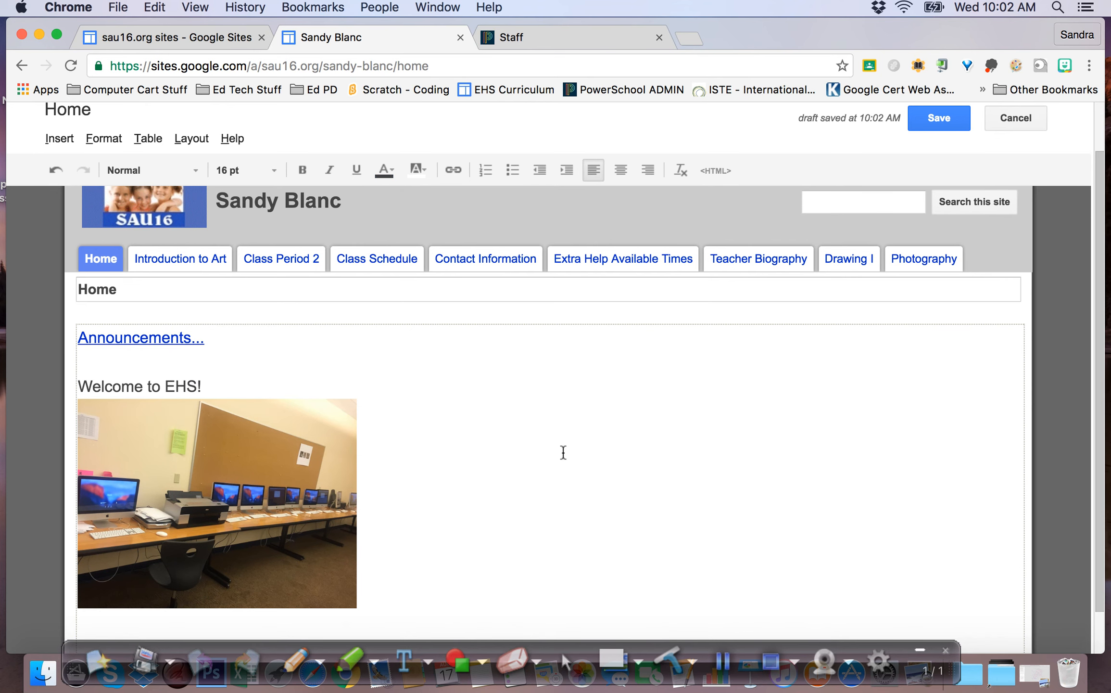
left_click(938, 120)
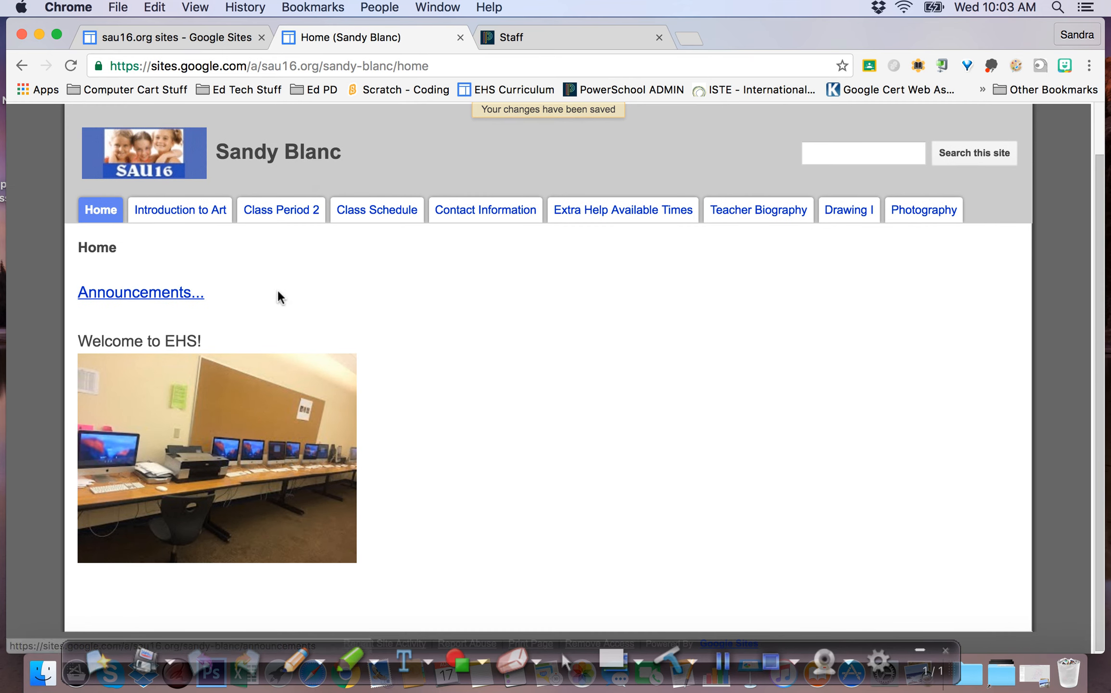
Start a new announcement post with body 'Today we are learning how use Google Sites Templates'
left_click(160, 304)
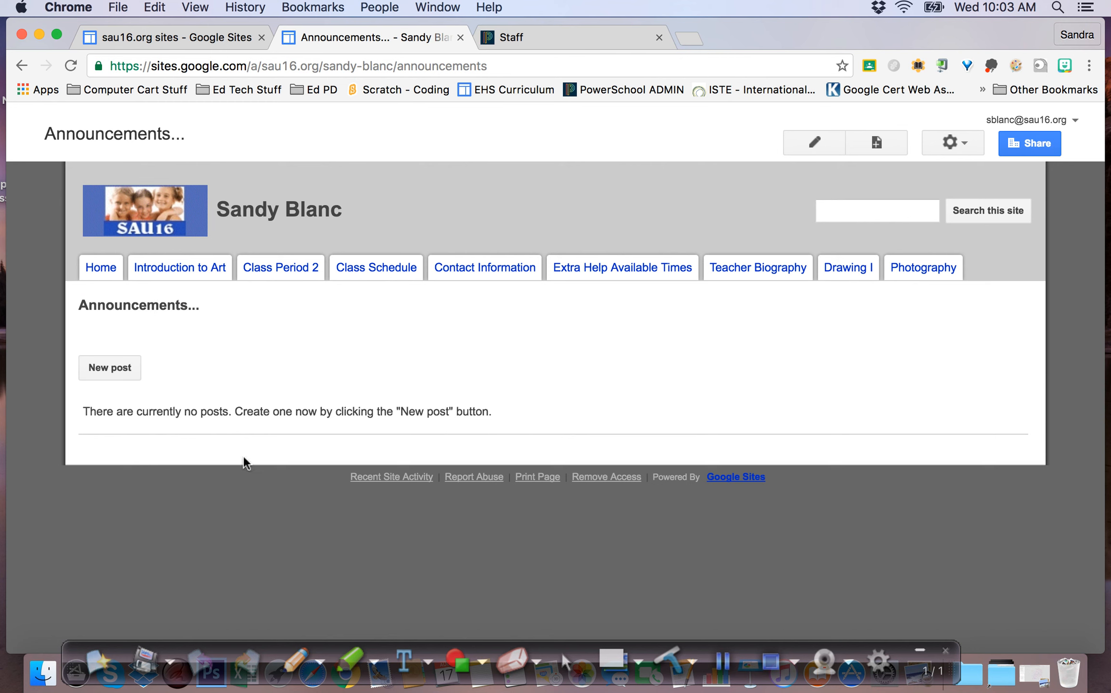
left_click(109, 367)
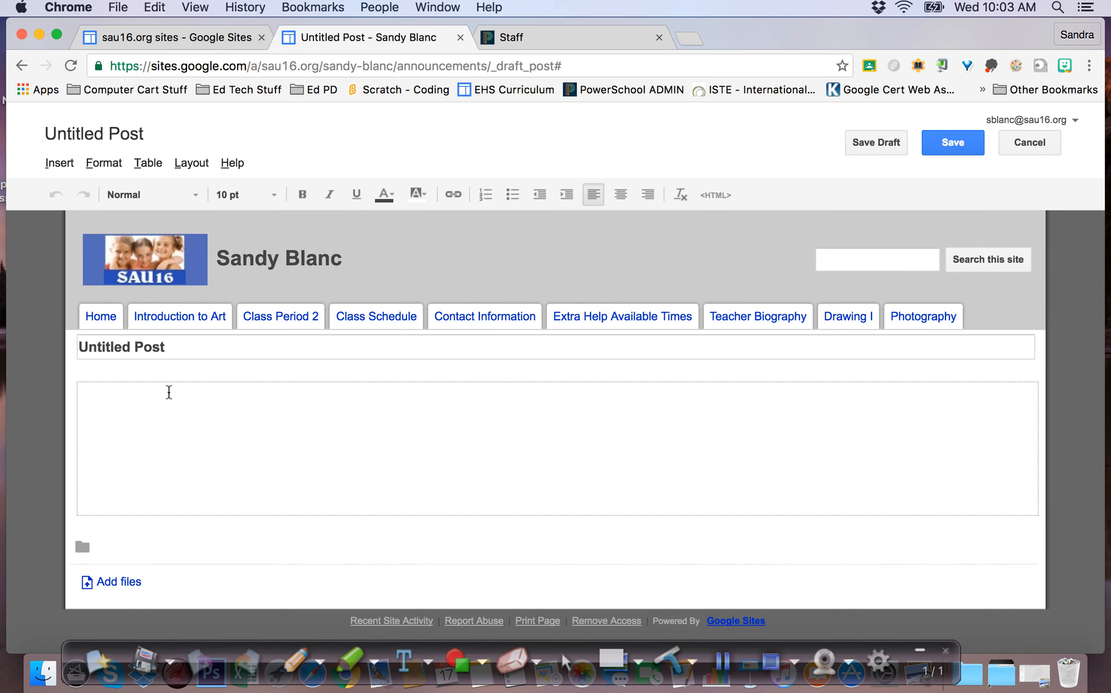
type("Today we are leanring")
key("BackSpace")
key("BackSpace")
key("BackSpace")
type("ng how use")
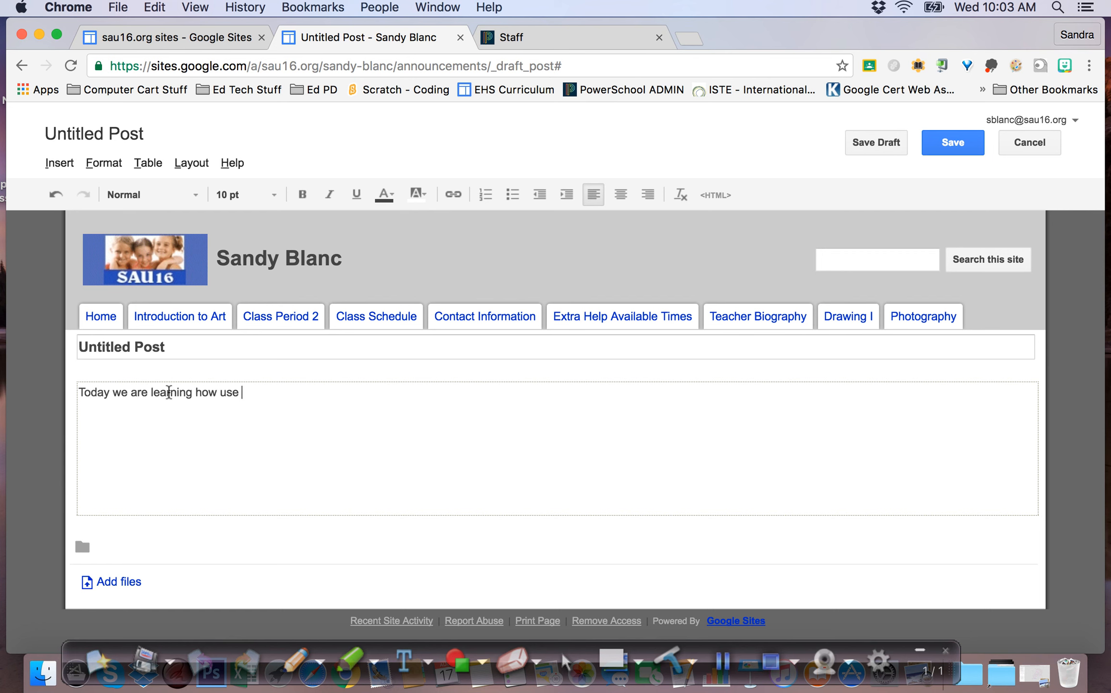
type(" Google Sites Tempmla")
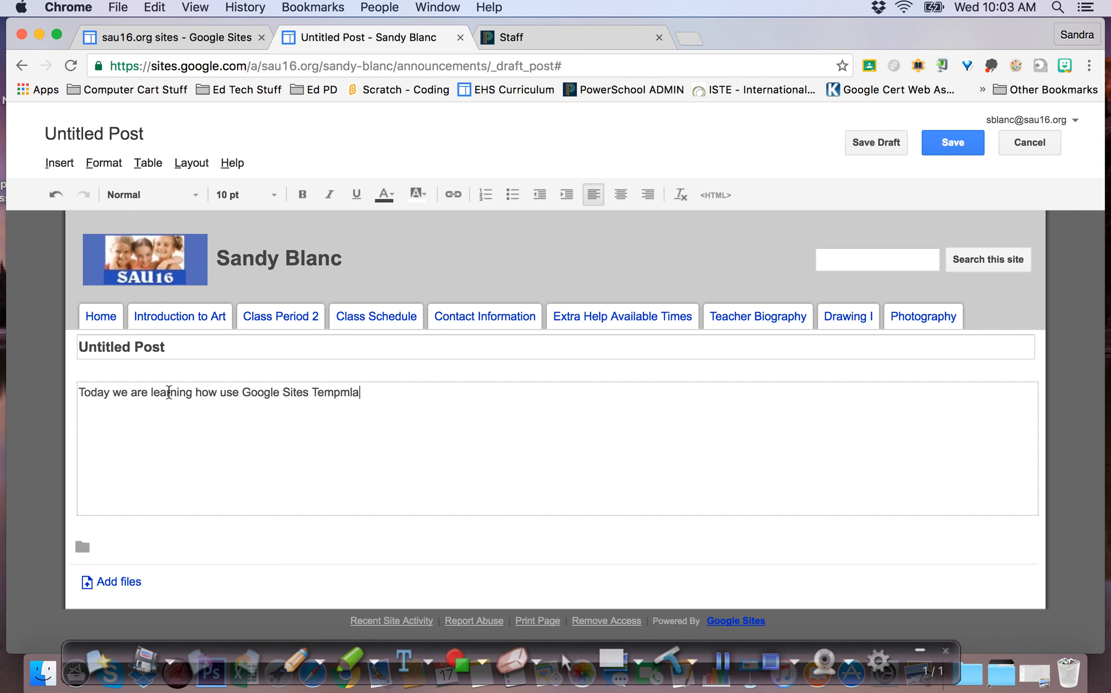
key("BackSpace")
key("BackSpace")
key("BackSpace")
type("lates for teachers.")
Title the post 'Sites' and publish it
left_click_drag(194, 351, 40, 340)
type("Sites")
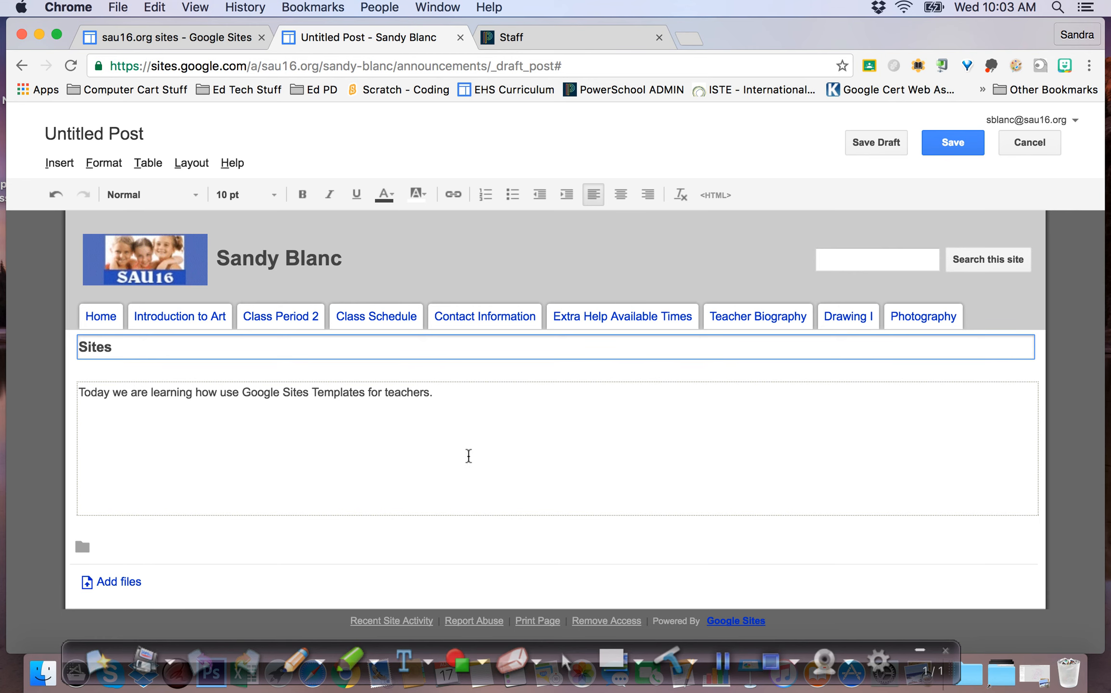
left_click(955, 142)
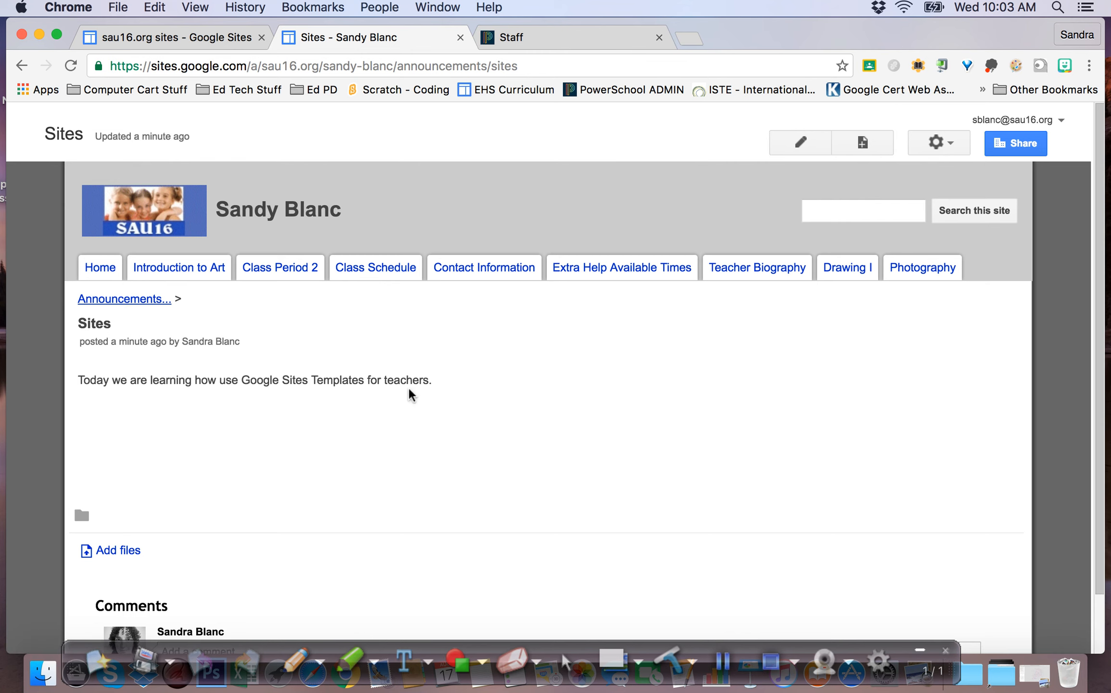
scroll(169, 481, "down", 2)
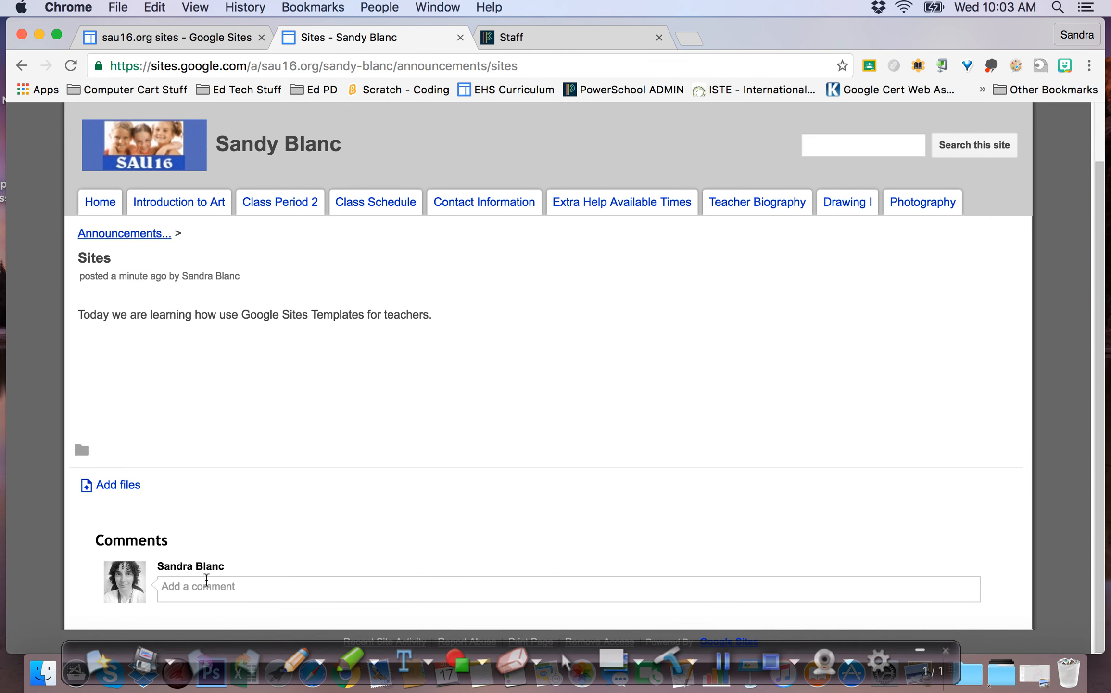
Return to the Home page and unlink the 'Announcements...' text in edit mode
left_click(91, 210)
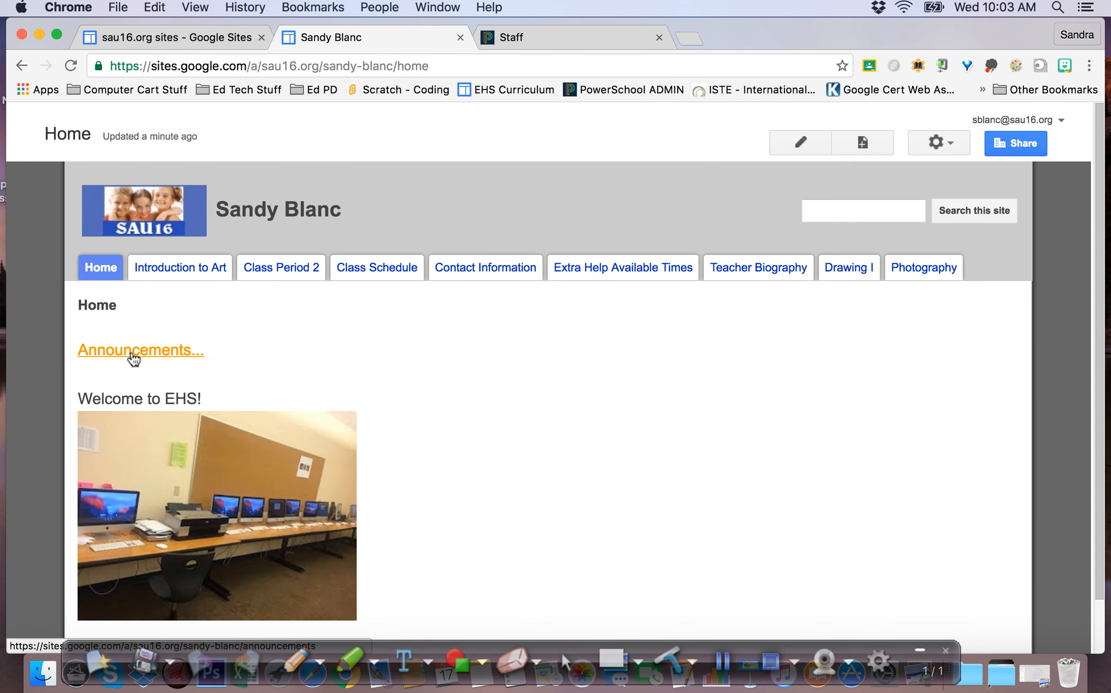
left_click(134, 359)
left_click(98, 266)
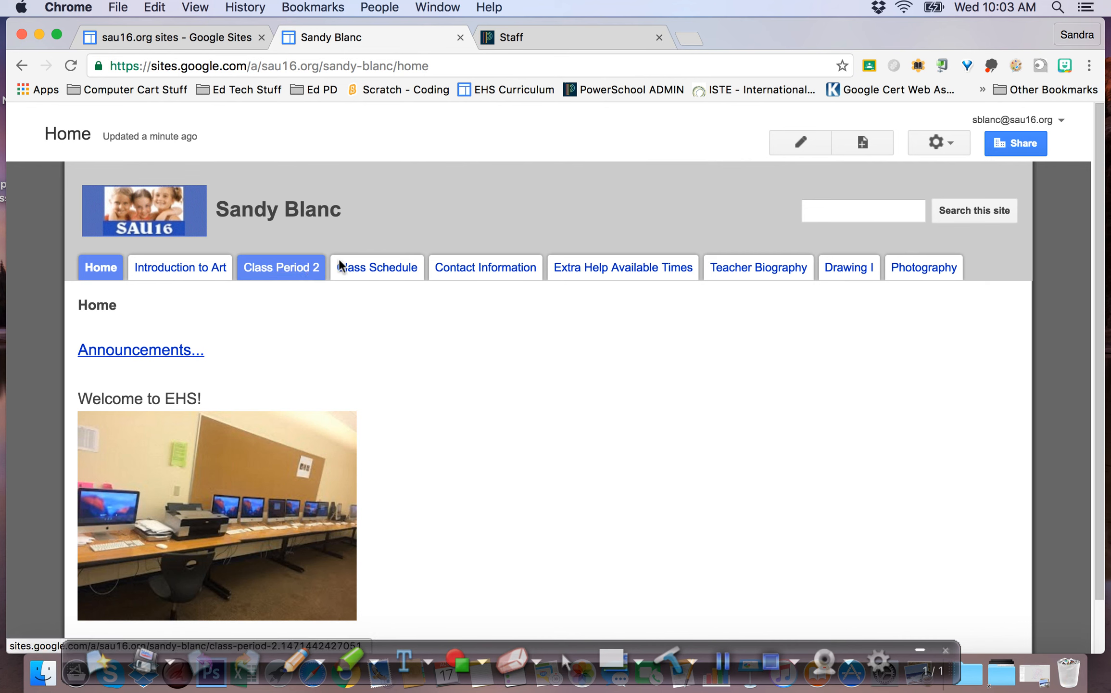
left_click(806, 139)
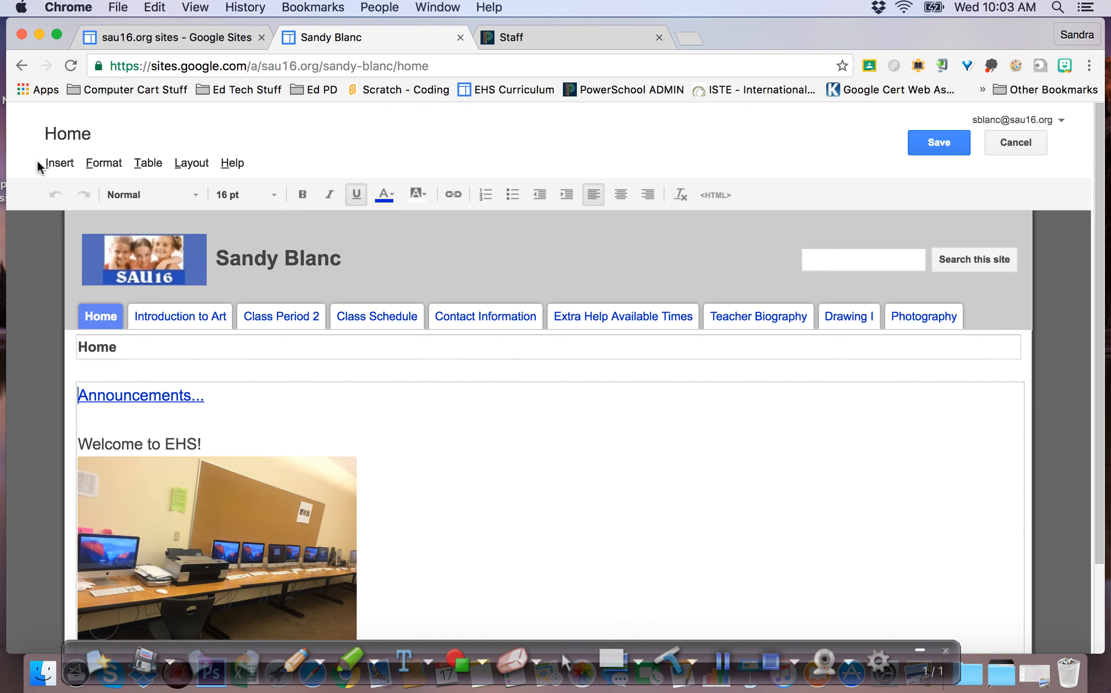
left_click(49, 166)
left_click(97, 256)
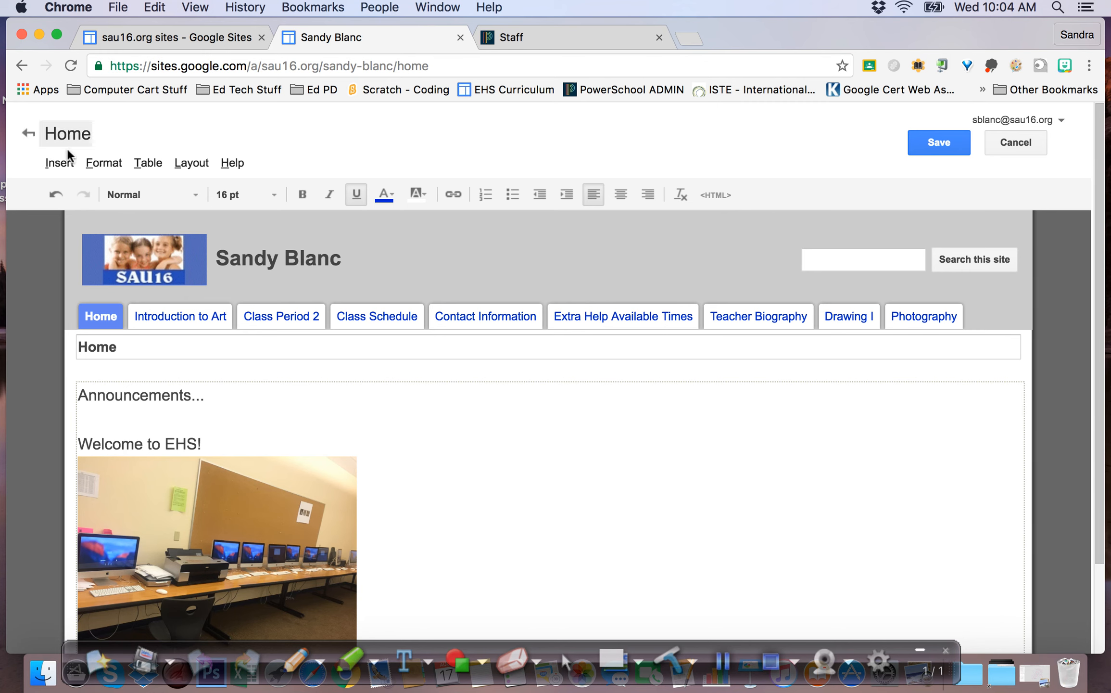
Begin inserting a link to a new page, cancel it, and save the Home page
left_click(59, 163)
left_click(96, 245)
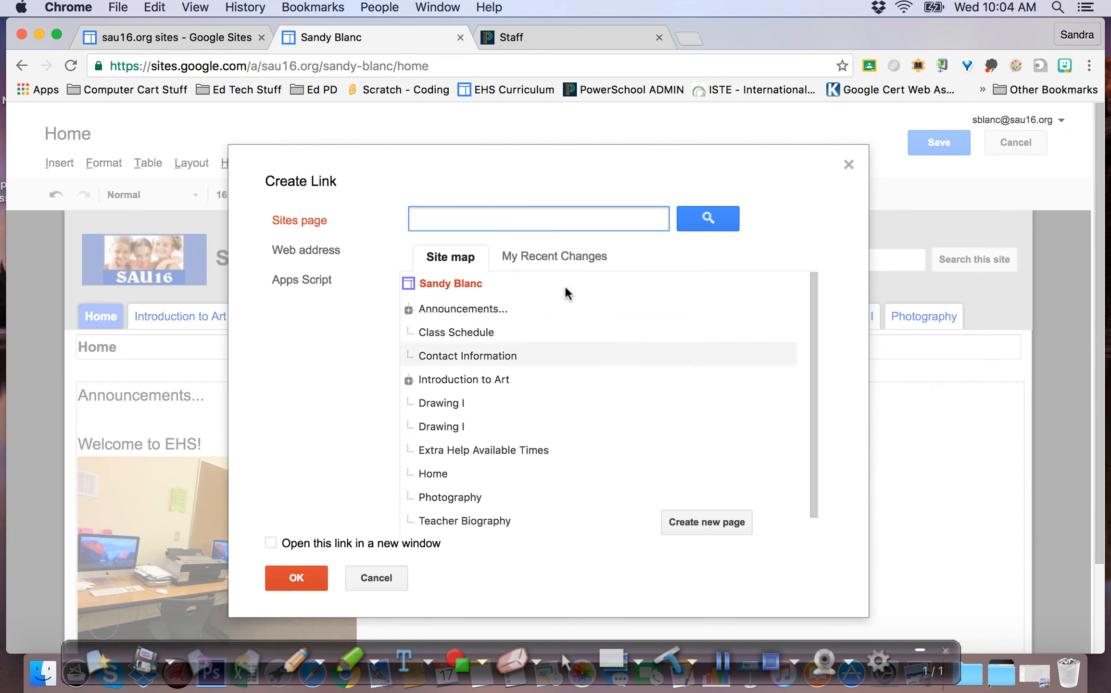
left_click(699, 522)
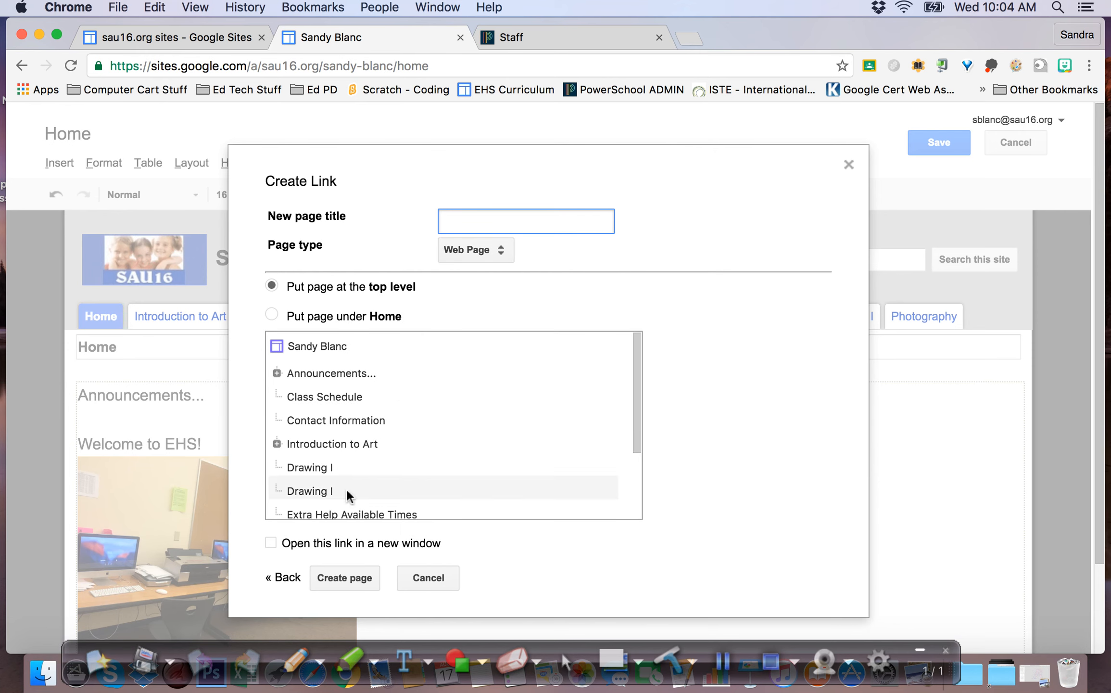
left_click(428, 577)
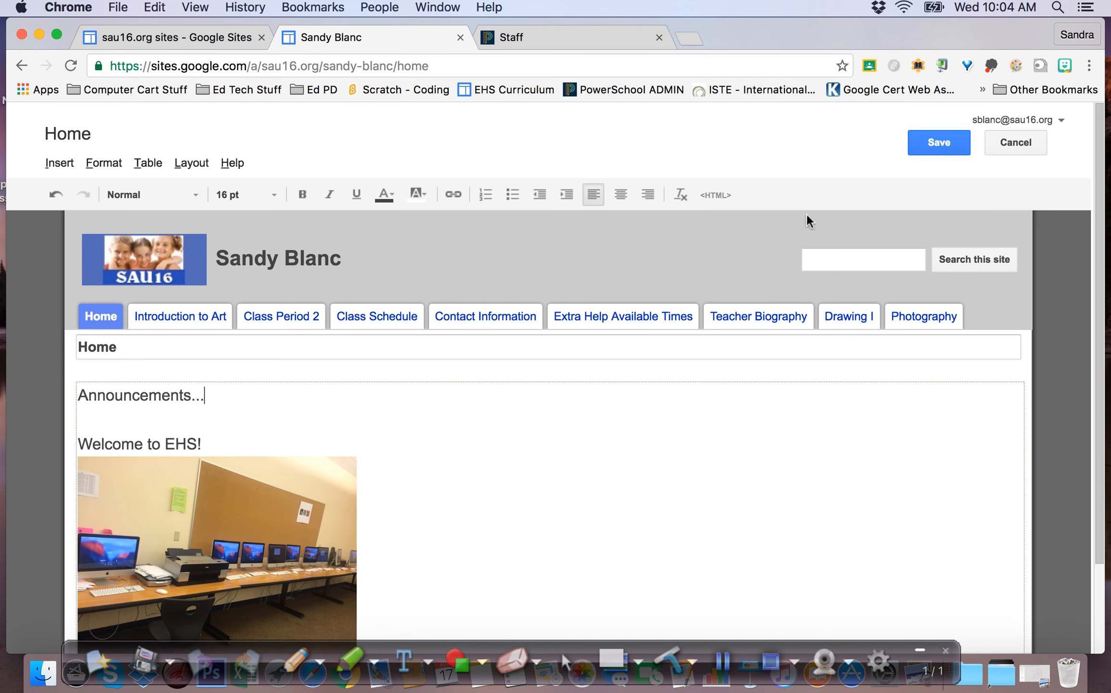
left_click(946, 137)
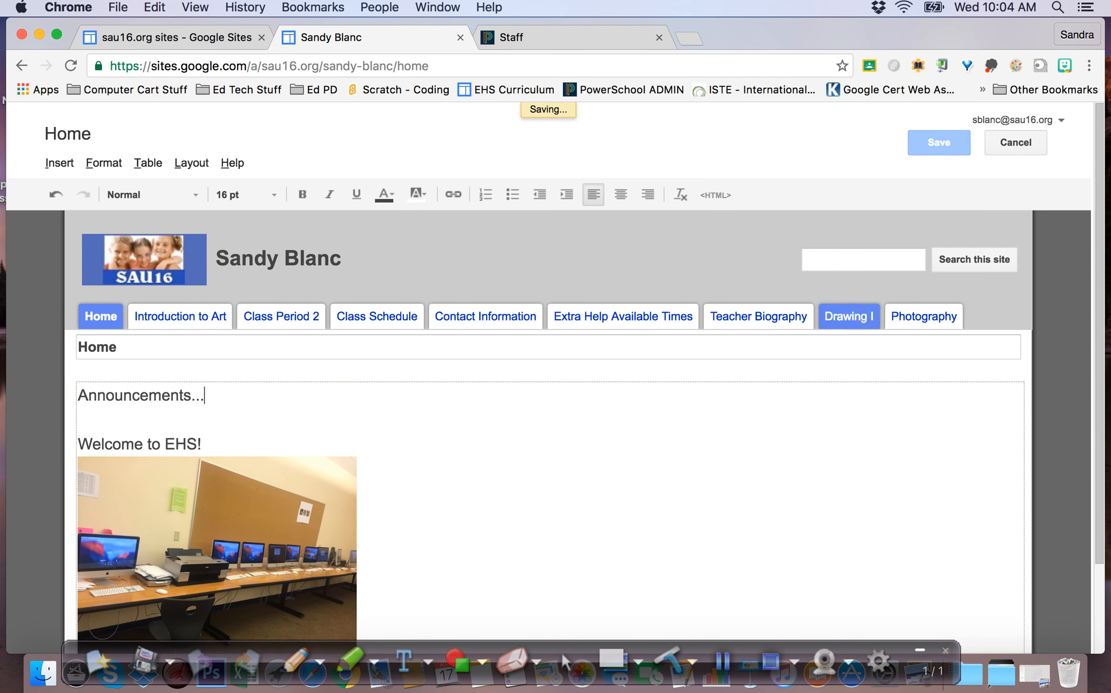